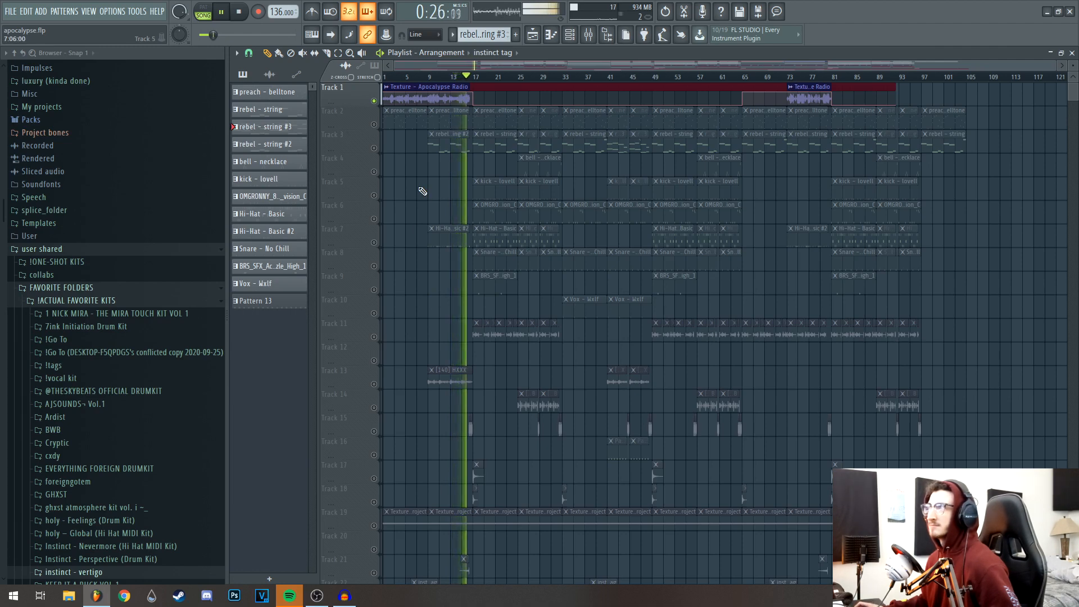
Unmute playlist Track 2 so the belltone pattern plays together with Track 1.
key("space")
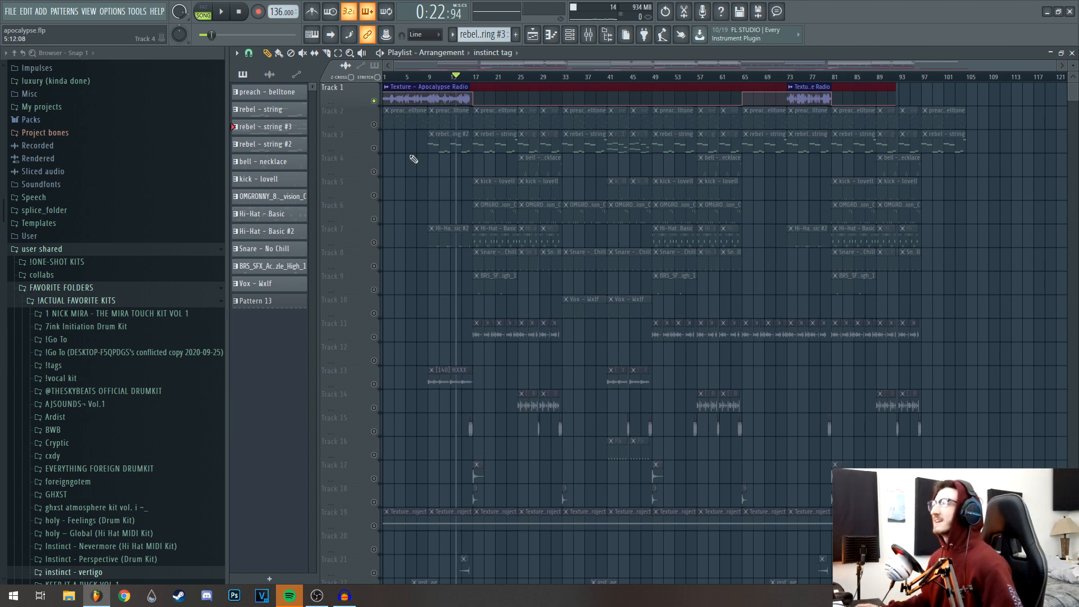
scroll(413, 161, "down", 3)
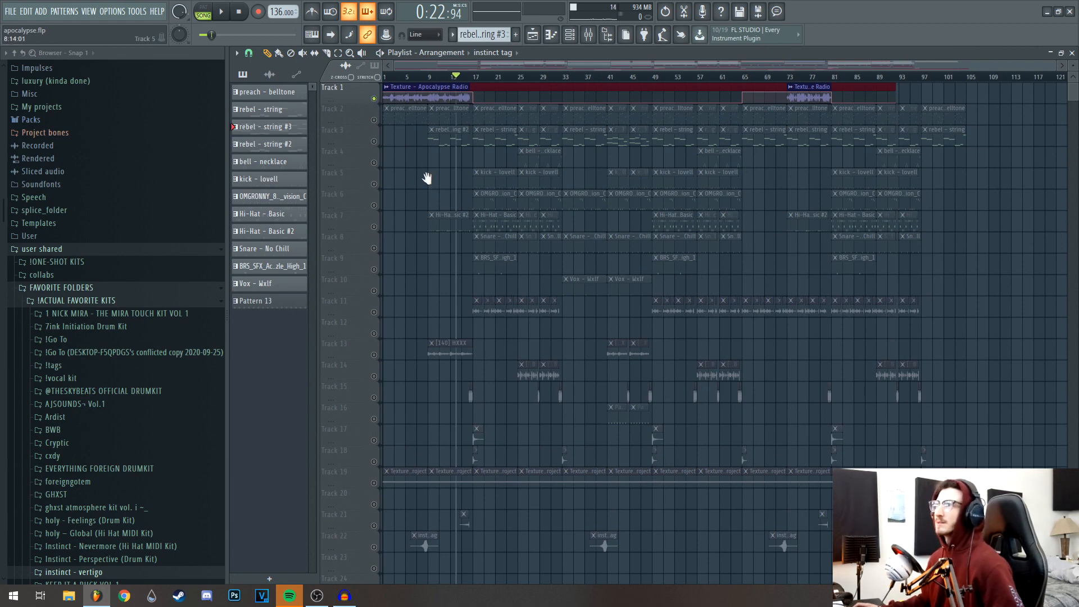
left_click(374, 120)
key("space")
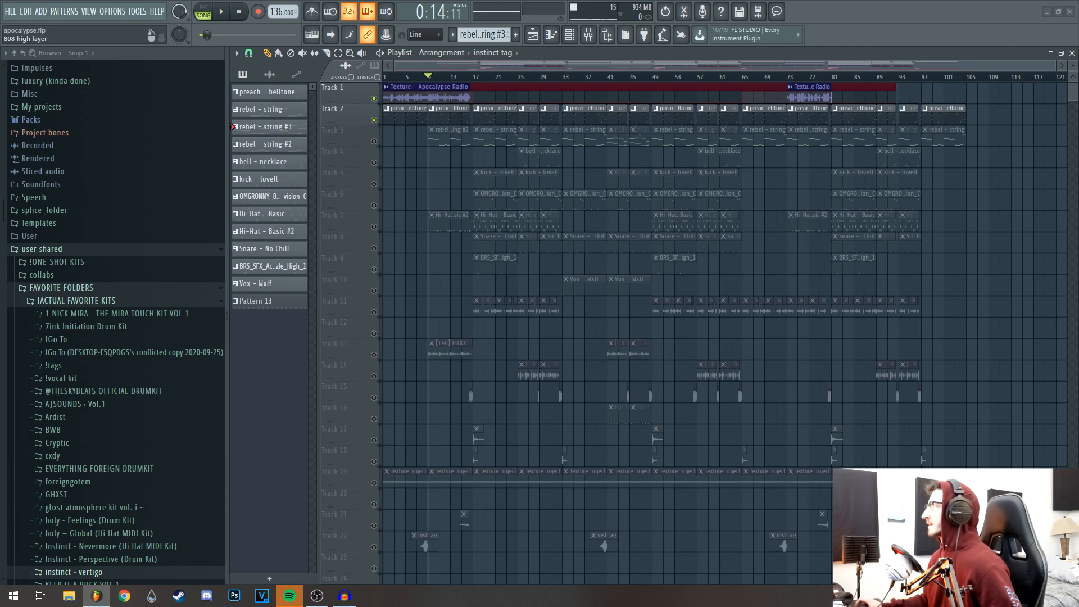
Open the preach - belltone pattern in the piano roll, examine its notes and reposition the window below the first playlist track.
key("F6")
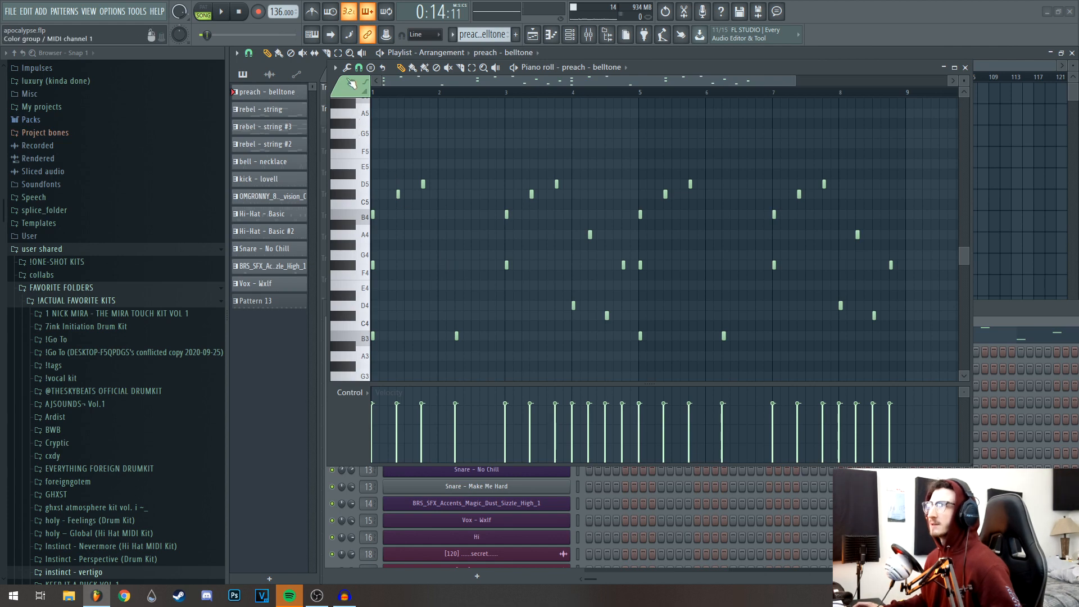
scroll(449, 241, "up", 3)
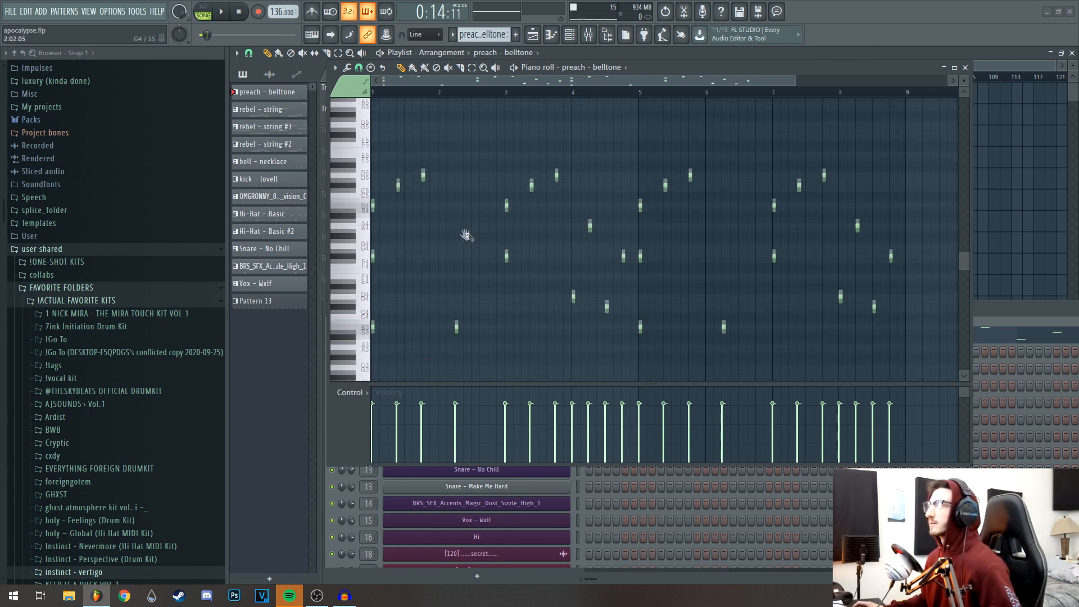
scroll(413, 205, "up", 2)
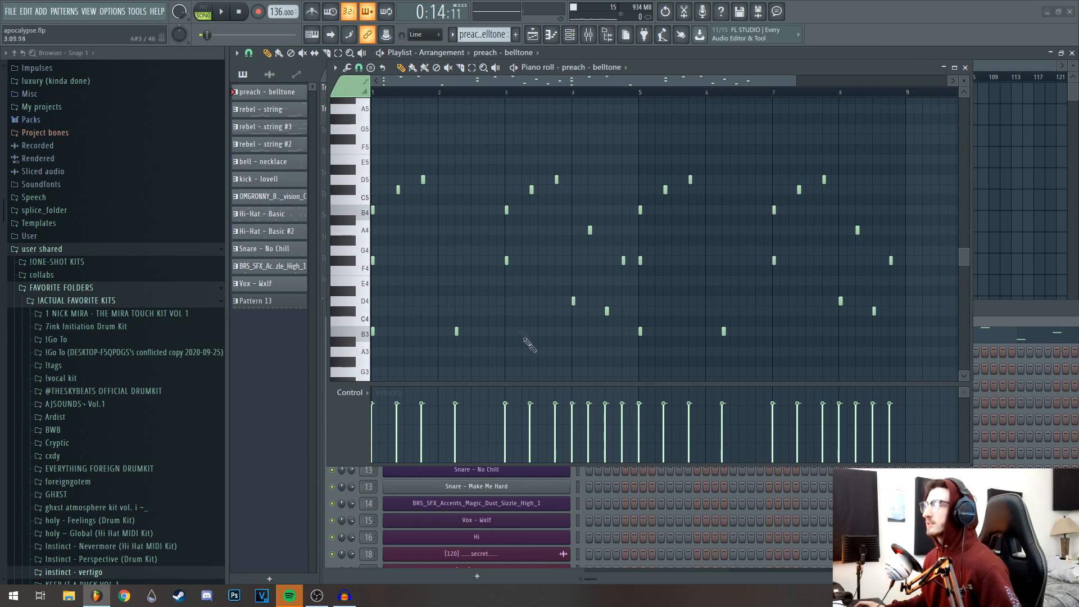
key("space")
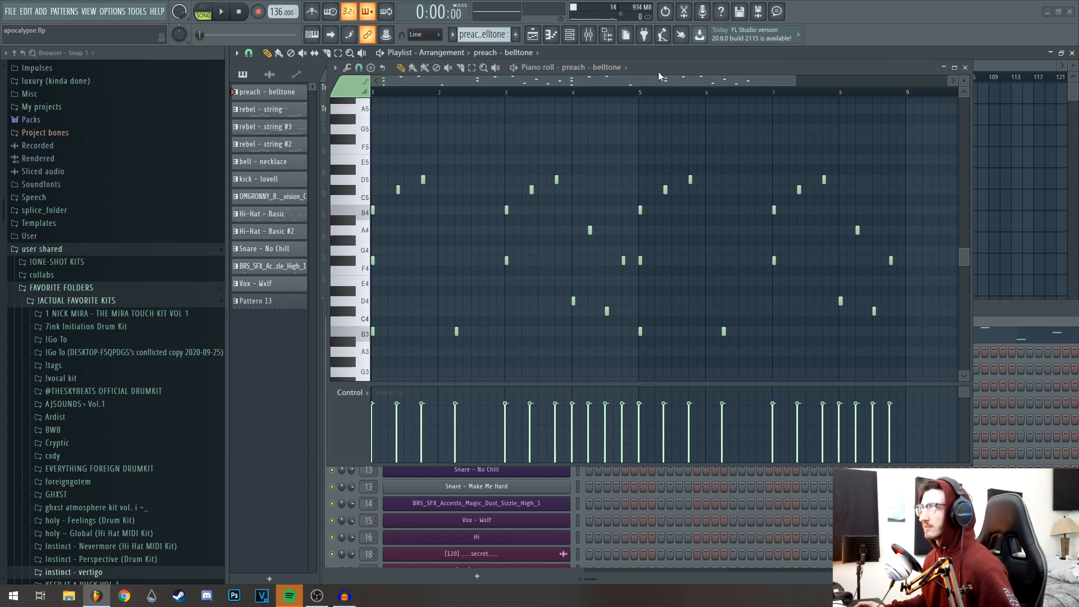
left_click_drag(659, 72, 703, 113)
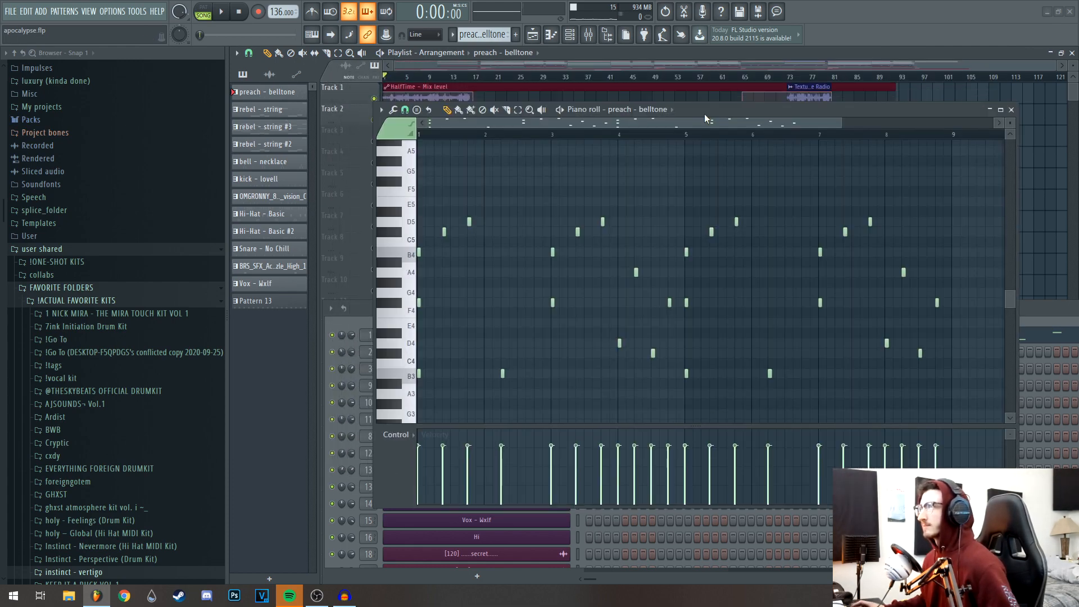
Play back the belltone melody while following its notes, keep Track 2 in view, and close the piano roll.
key("space")
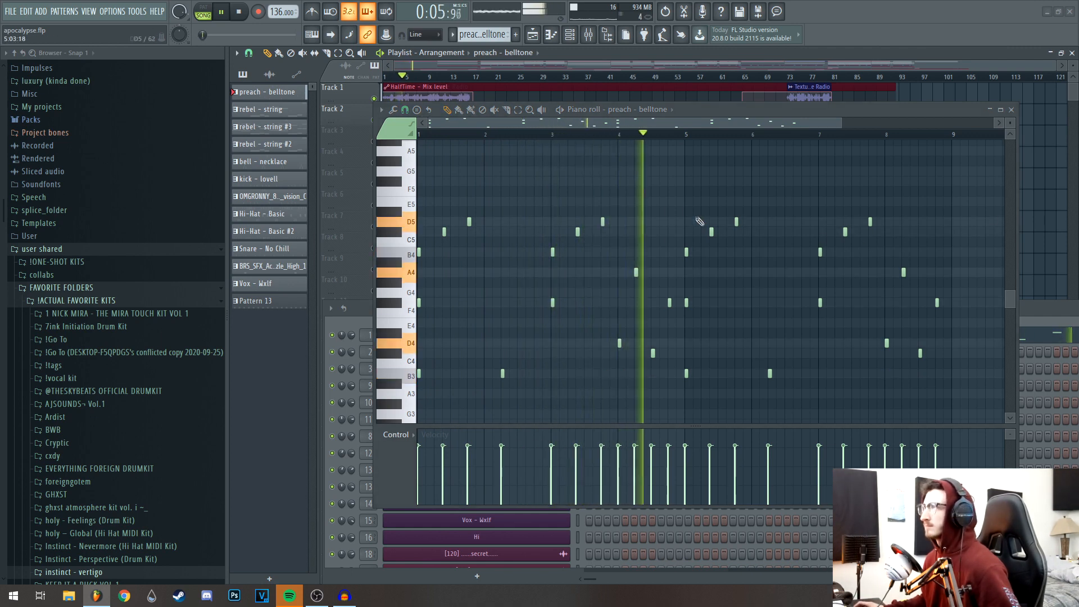
key("space")
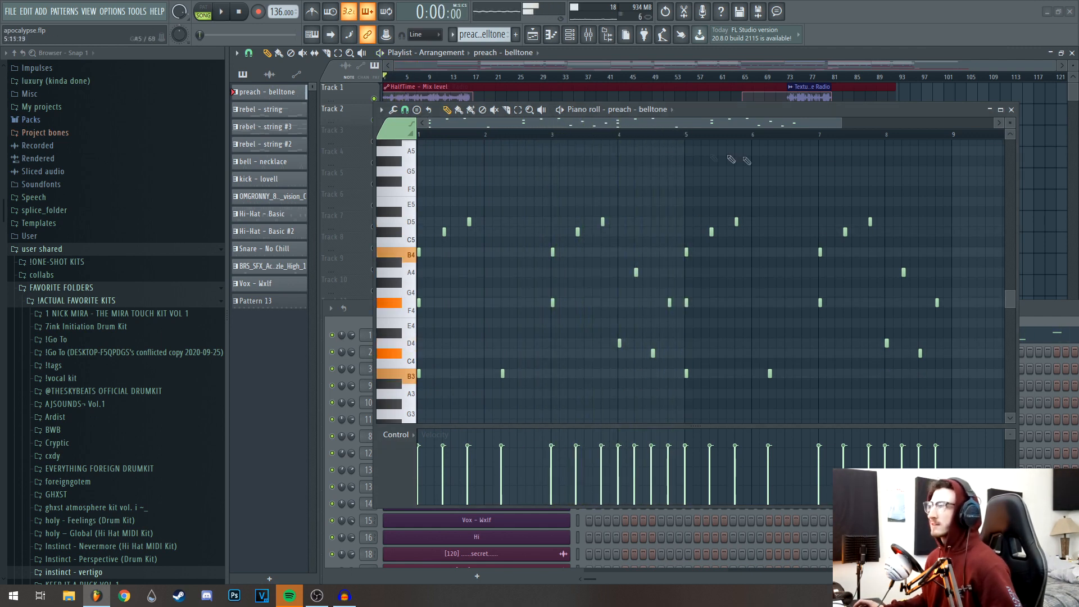
scroll(458, 227, "up", 2)
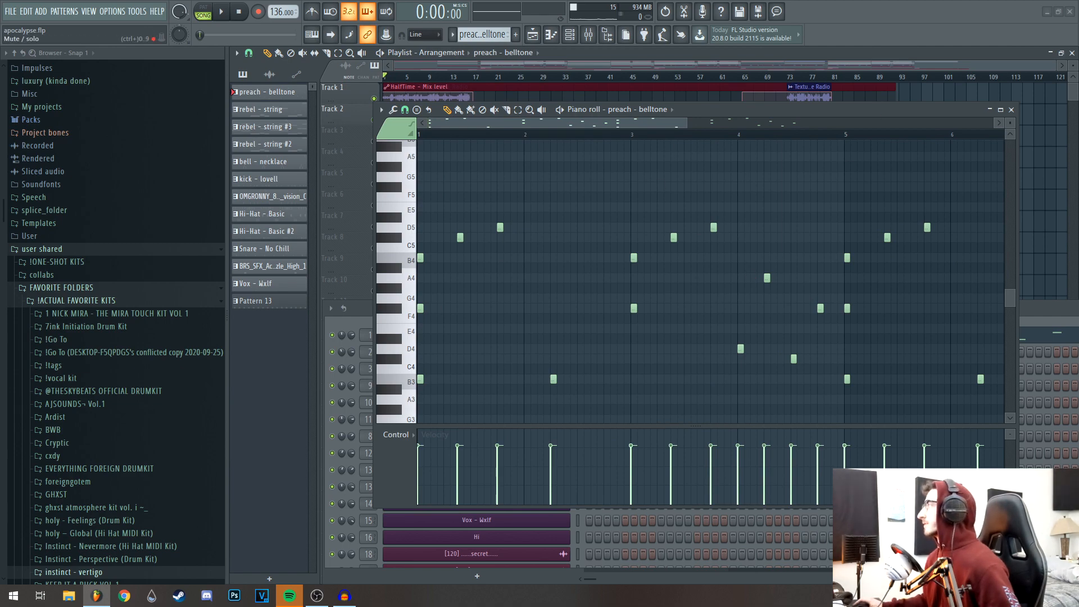
left_click_drag(675, 110, 737, 131)
key("space")
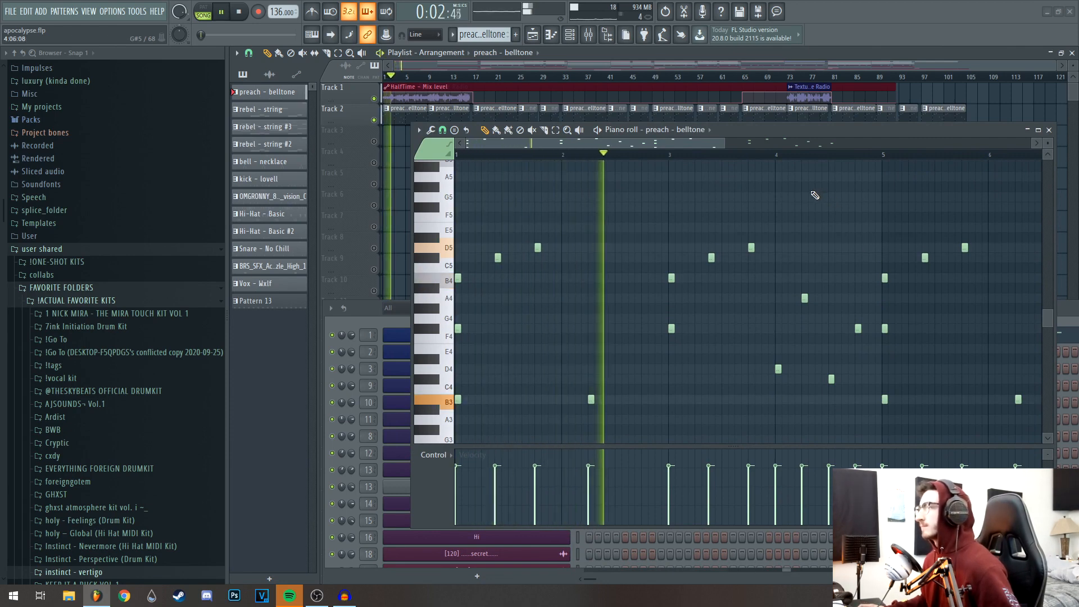
key("space")
left_click(1049, 131)
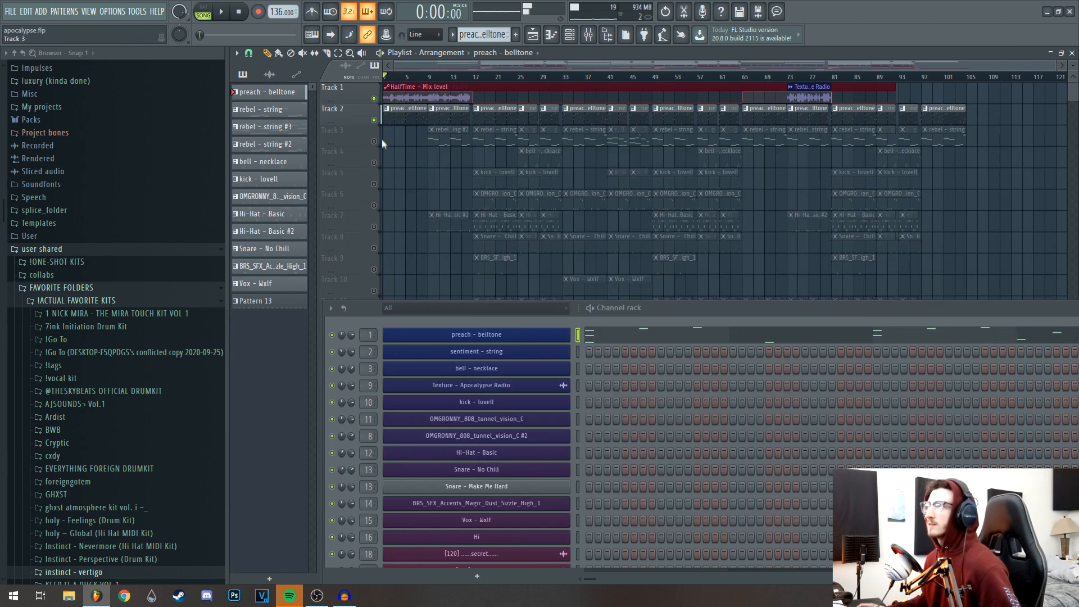
Unmute playlist Track 3 and select the time range from bar 9 to bar 17.
left_click(375, 141)
left_click_drag(428, 77, 479, 82)
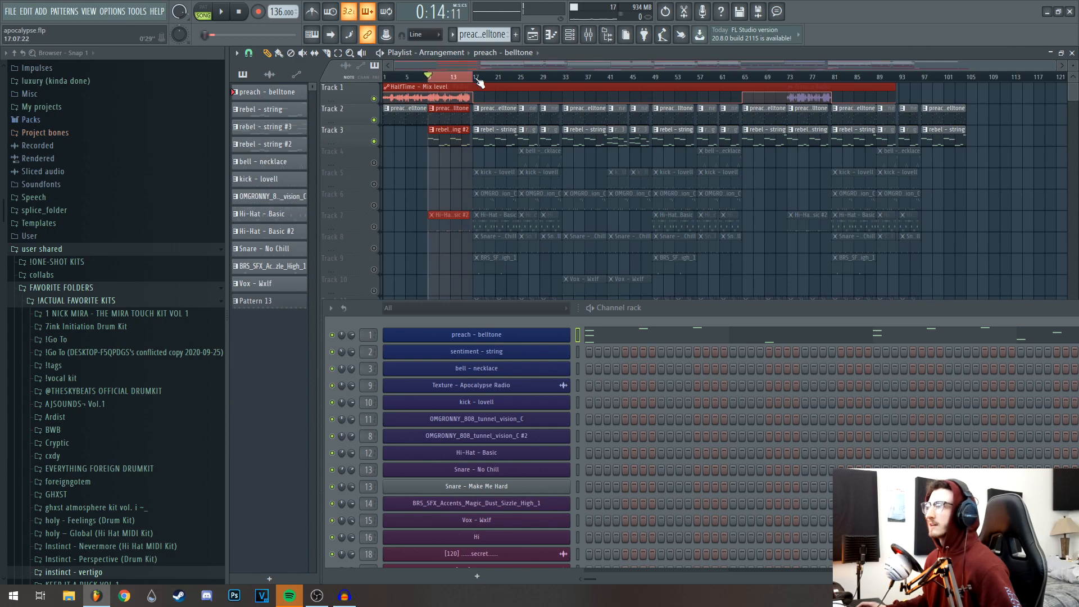
Open the sentiment - string channel and show its sample settings and waveform, clear of the channel rack.
left_click_drag(792, 329, 757, 279)
left_click(441, 302)
left_click_drag(696, 260, 675, 522)
left_click(377, 240)
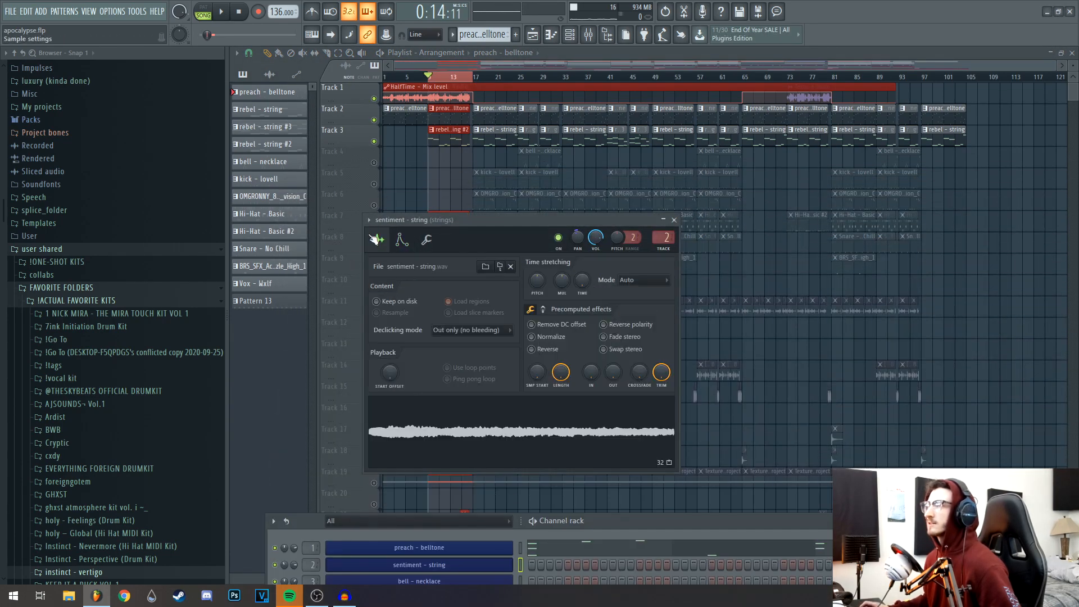
left_click_drag(505, 221, 562, 193)
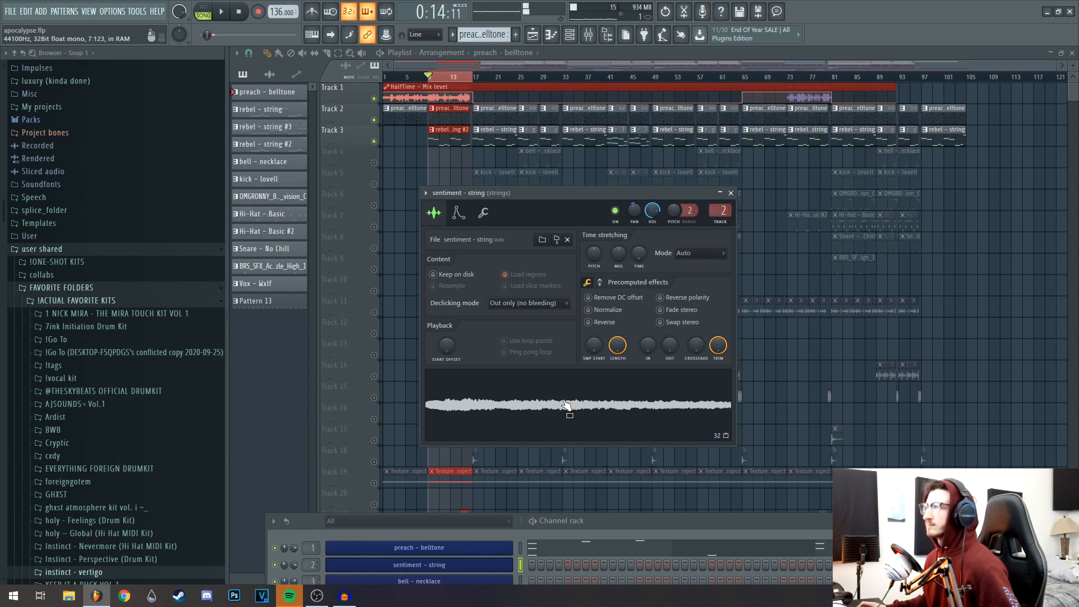
Open the first string pattern on Track 3 in the piano roll and play it back.
double_click(449, 136)
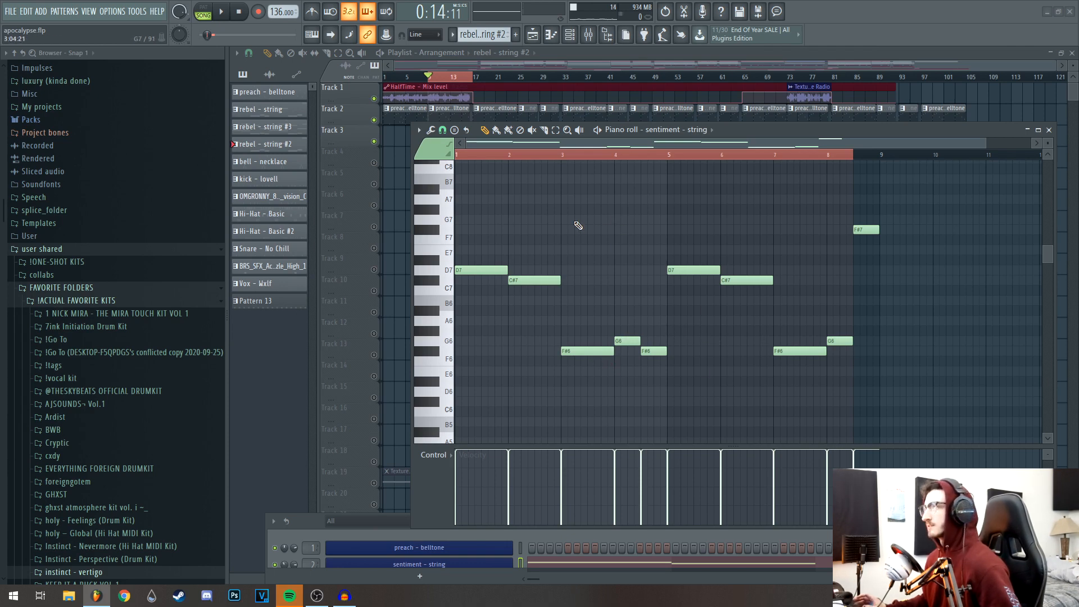
key("space")
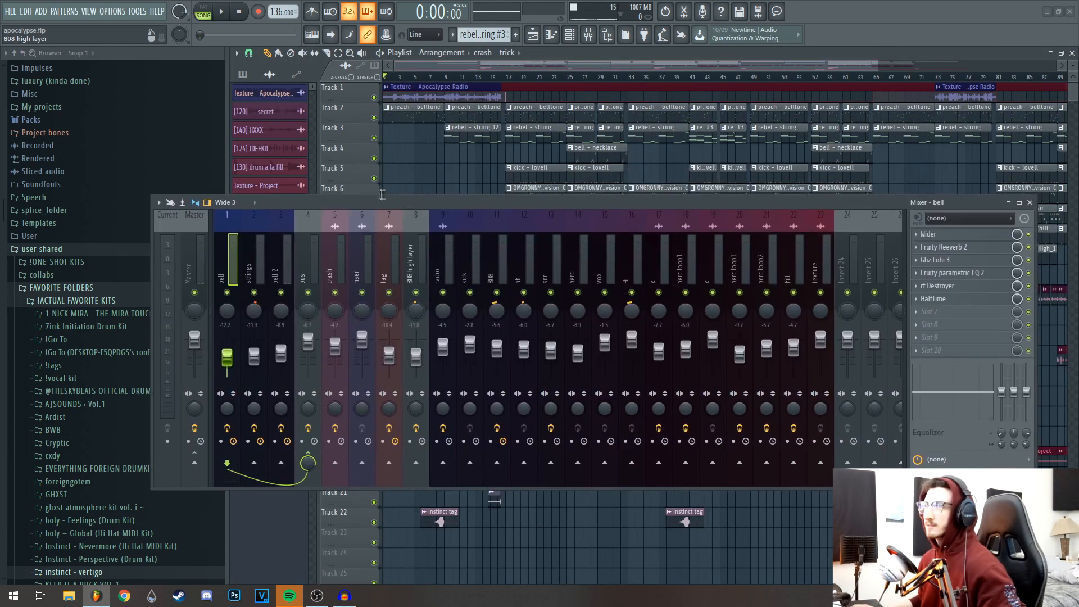
Solo the bell mixer track and play it to compare the sound with and without its effects.
right_click(227, 292)
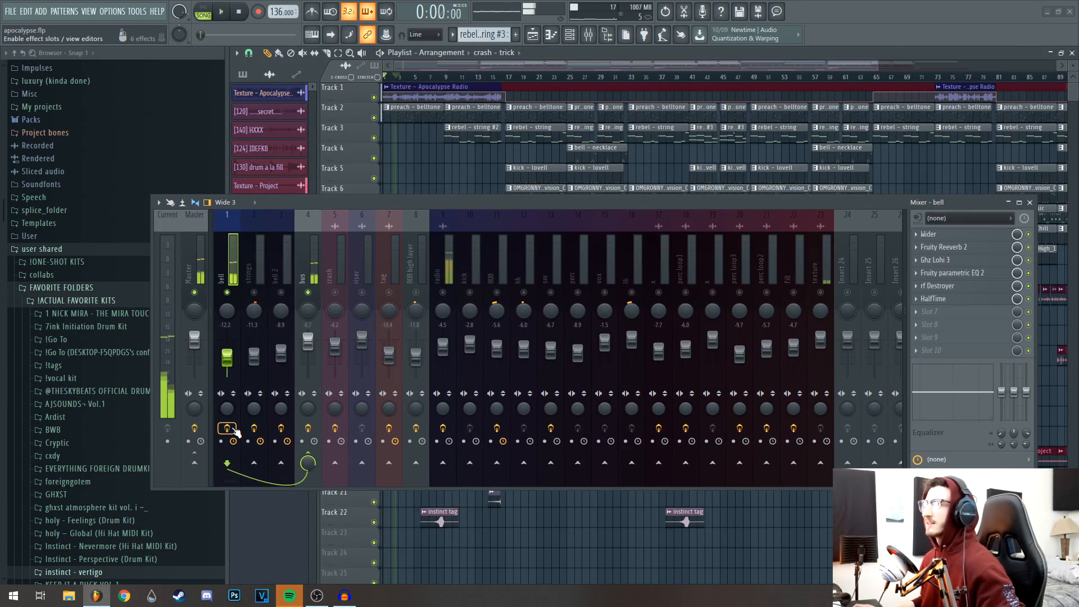
key("space")
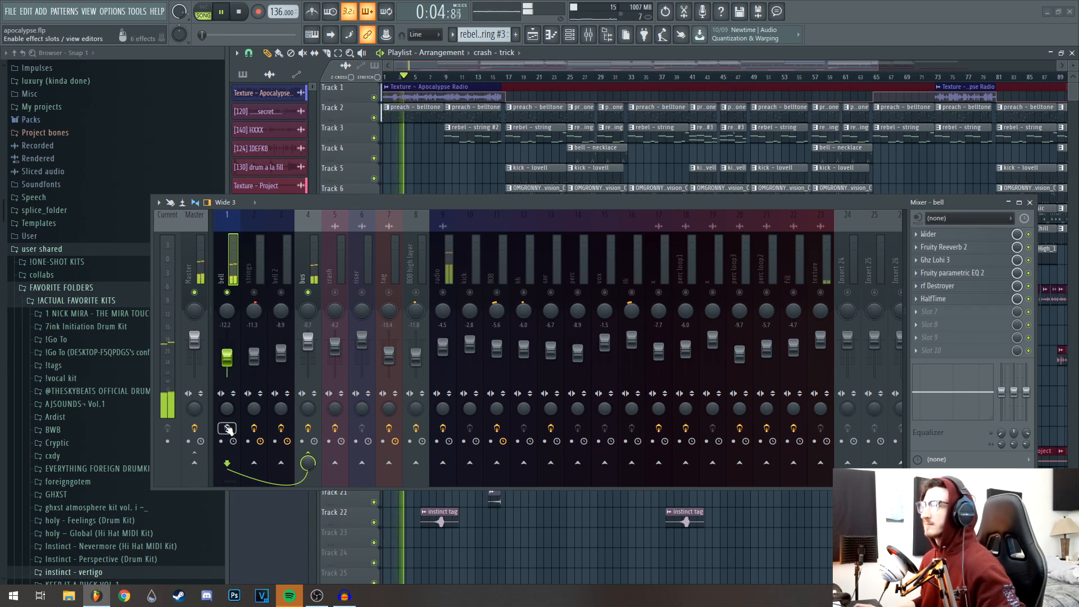
key("space")
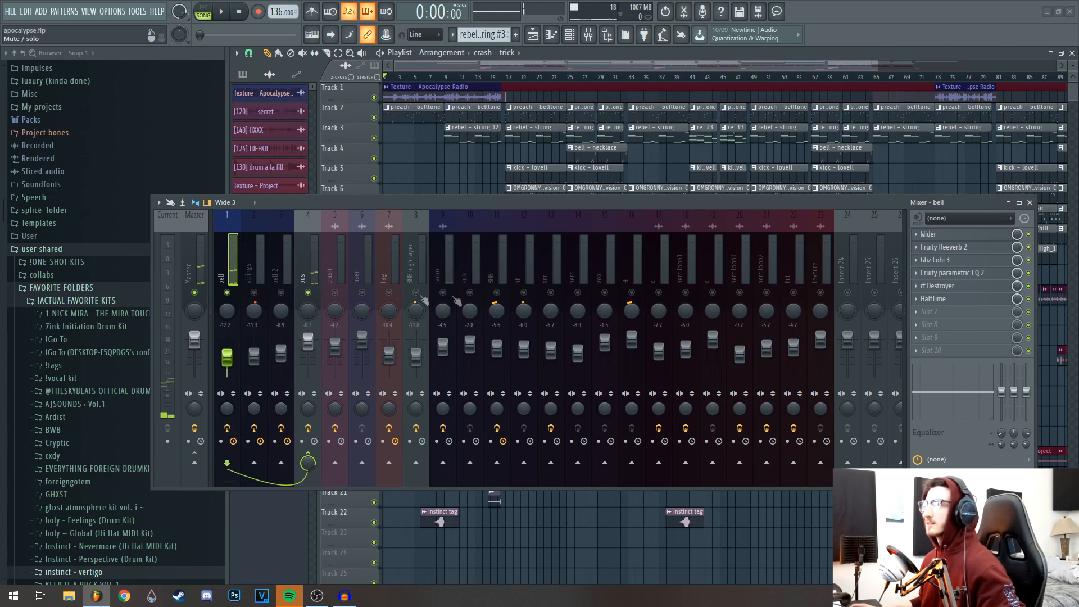
Examine the Wider and Fruity Reeverb 2 settings on the bell mixer track, moving the mixer out of the way.
left_click(936, 234)
left_click_drag(689, 208, 638, 384)
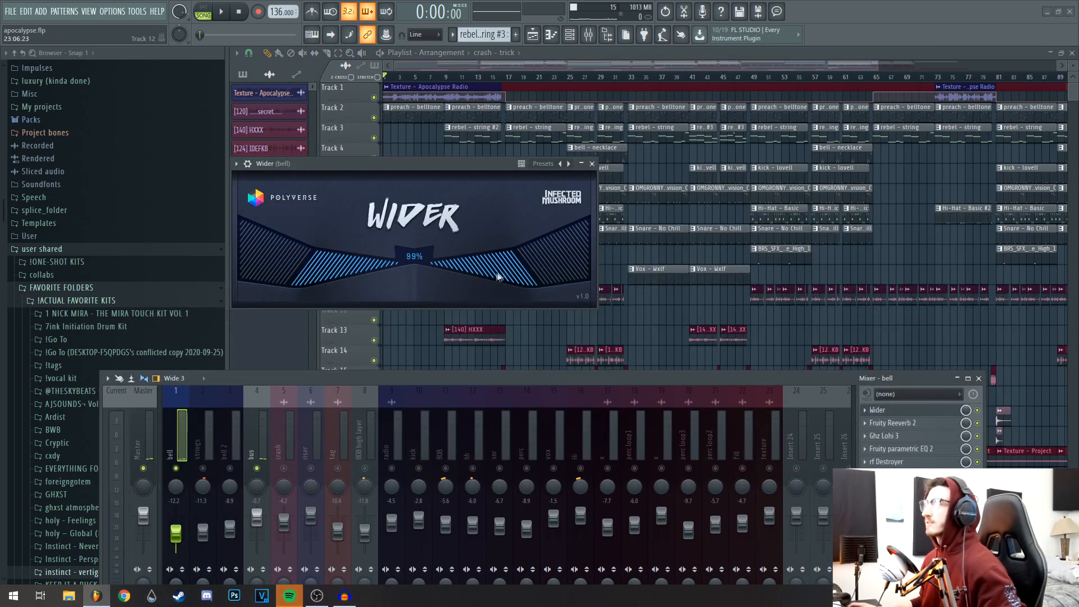
left_click(592, 164)
left_click(890, 423)
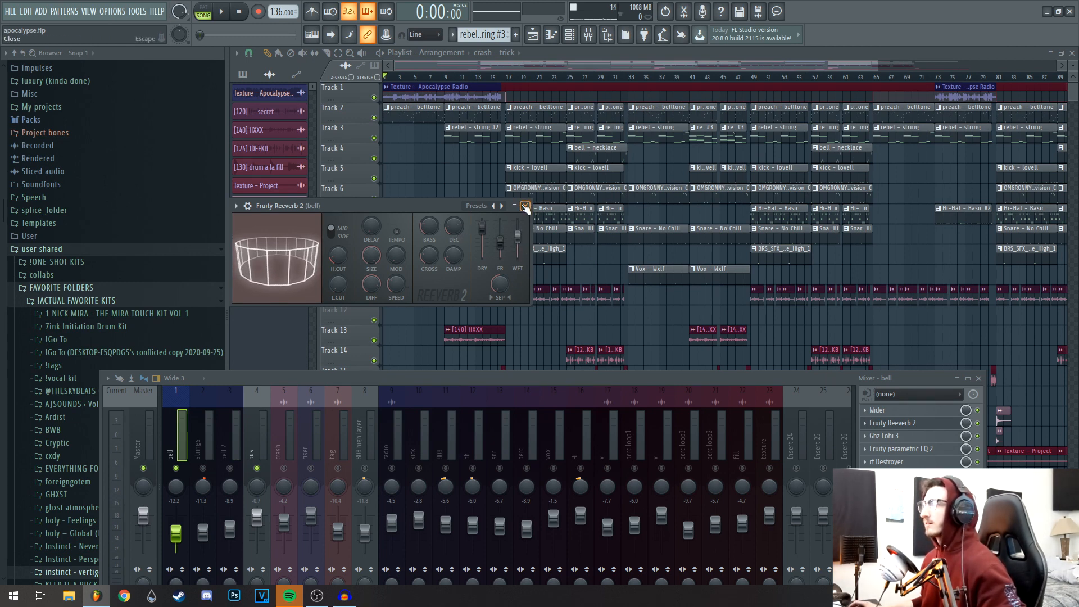
left_click(525, 206)
Examine the Ghz Lohi 3, Fruity parametric EQ 2 and rf Destroyer settings on the bell mixer track.
left_click(898, 436)
left_click_drag(487, 201, 491, 125)
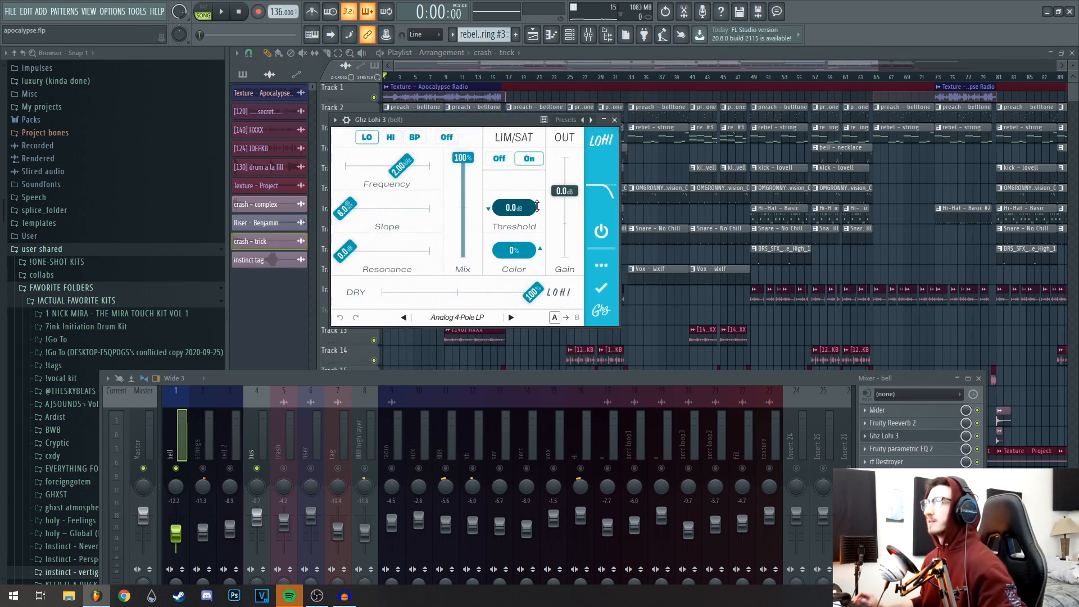
left_click(901, 449)
left_click_drag(531, 212, 500, 125)
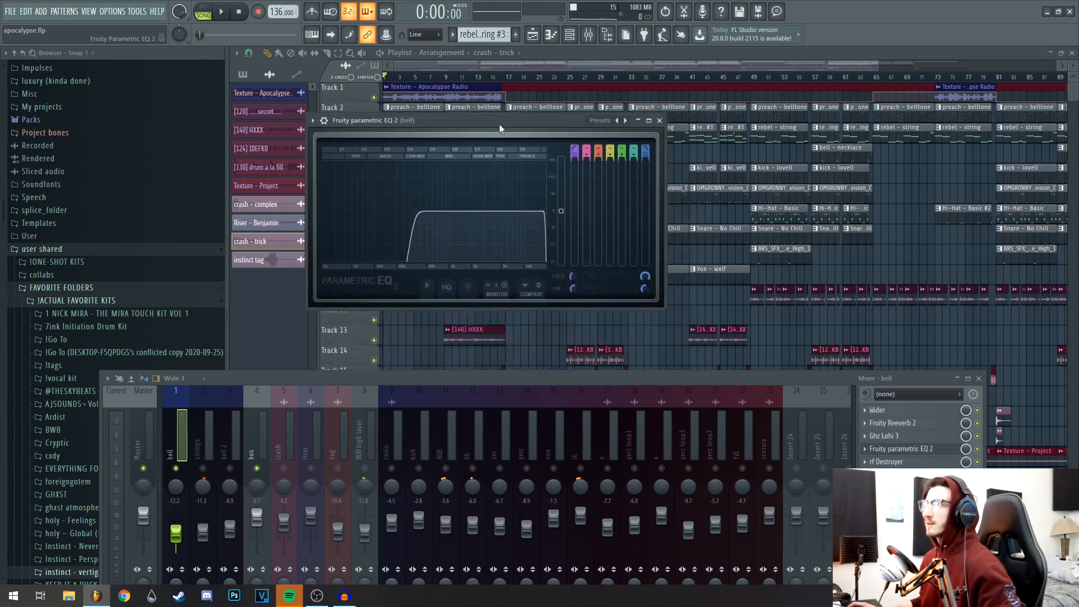
left_click(660, 120)
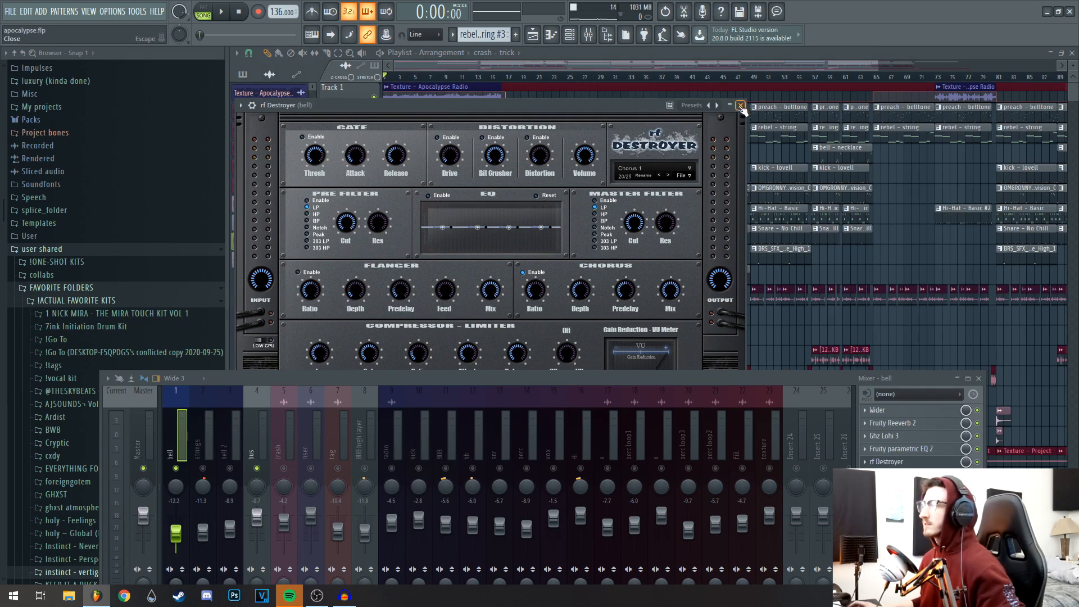
left_click(741, 105)
left_click_drag(524, 142, 515, 138)
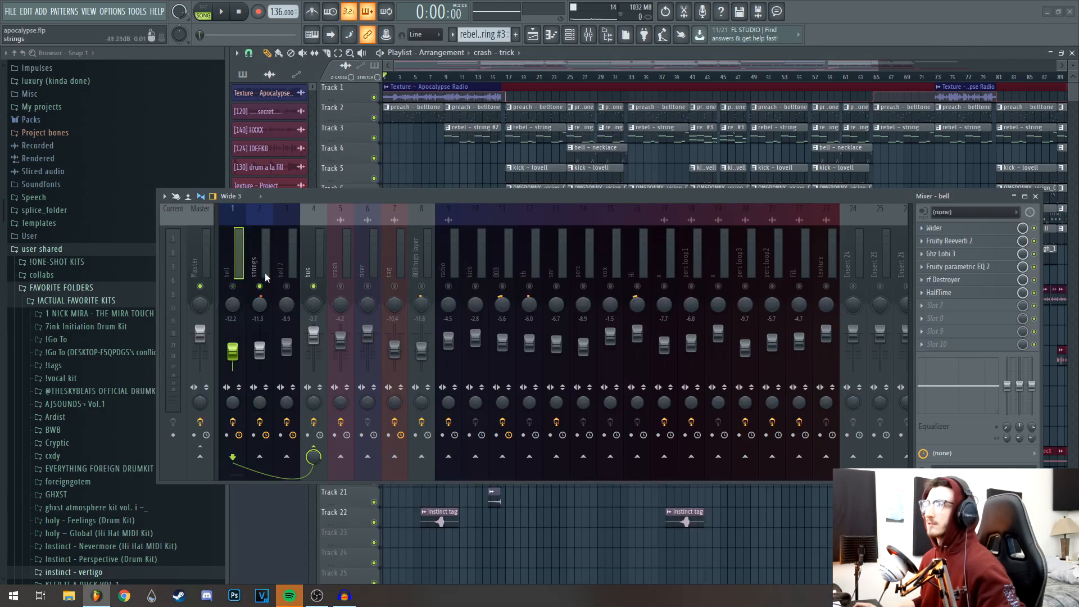
Select the soloed strings mixer track and play it from bar 17 with its effects bypassed.
left_click(265, 275)
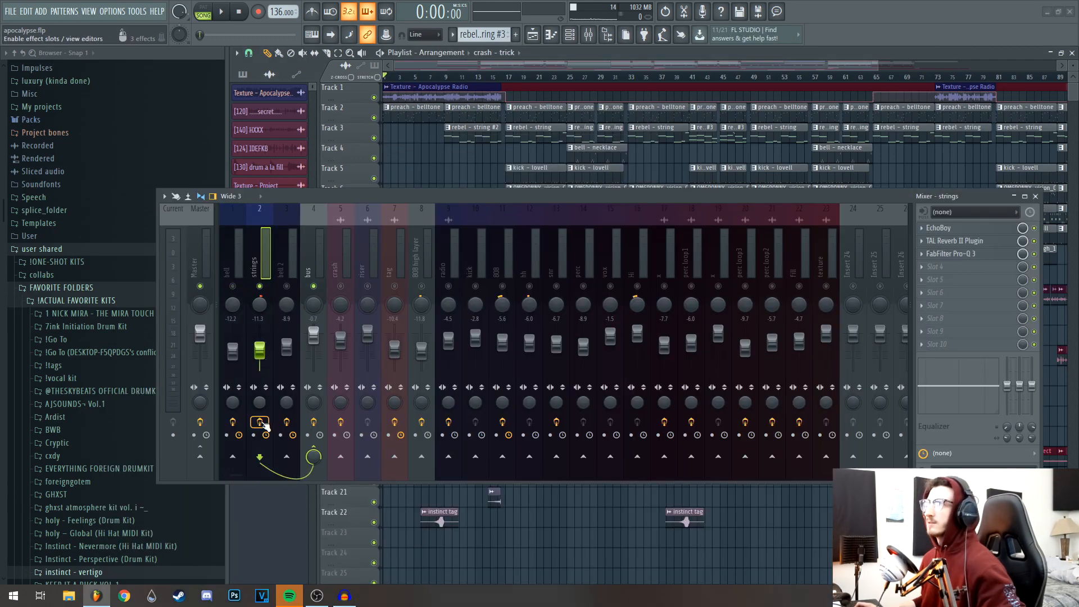
left_click(444, 76)
left_click(509, 76)
key("space")
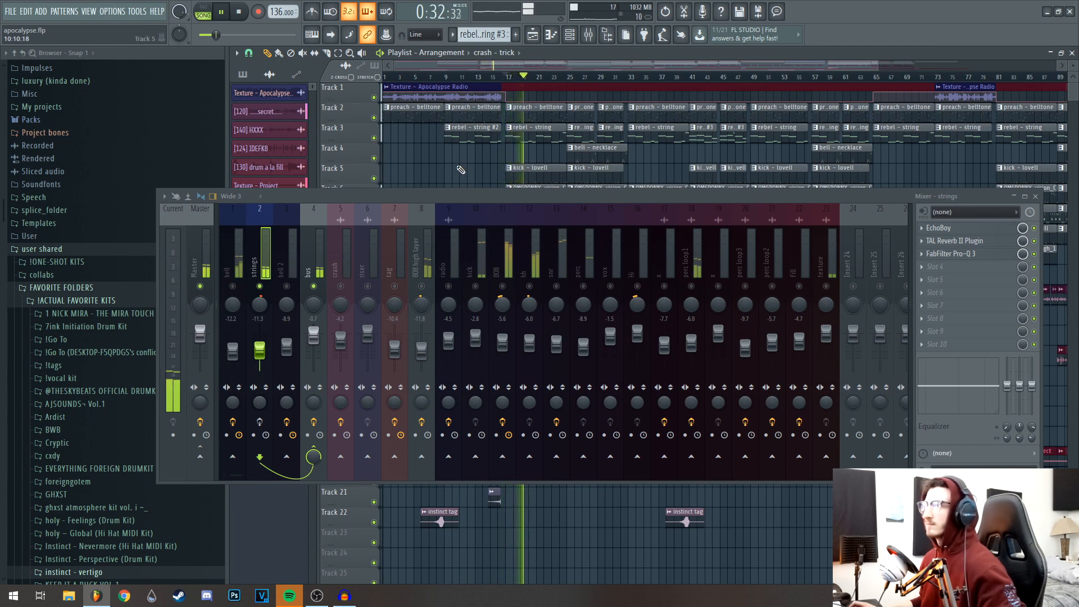
key("space")
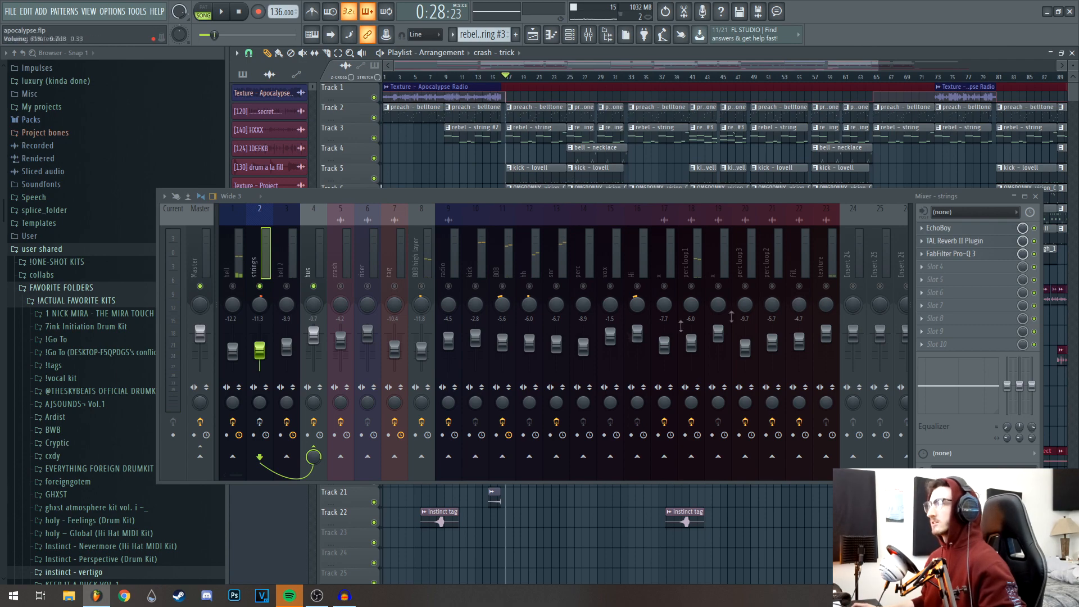
Examine the EchoBoy, TAL Reverb II and FabFilter Pro-Q 3 settings on the strings track, and replay it from bar 17.
left_click_drag(735, 199, 709, 436)
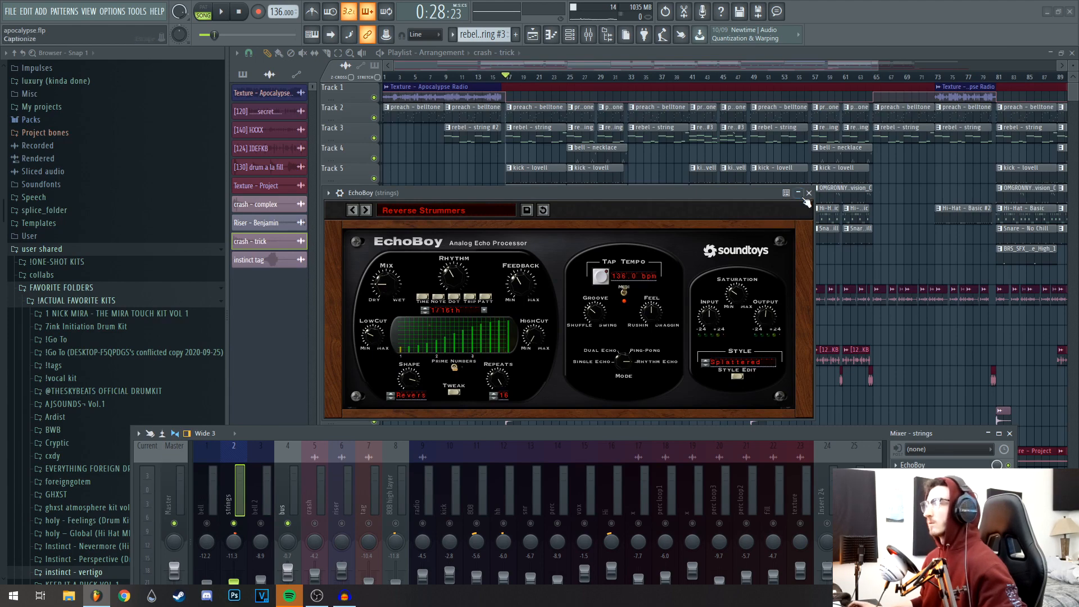
left_click(808, 192)
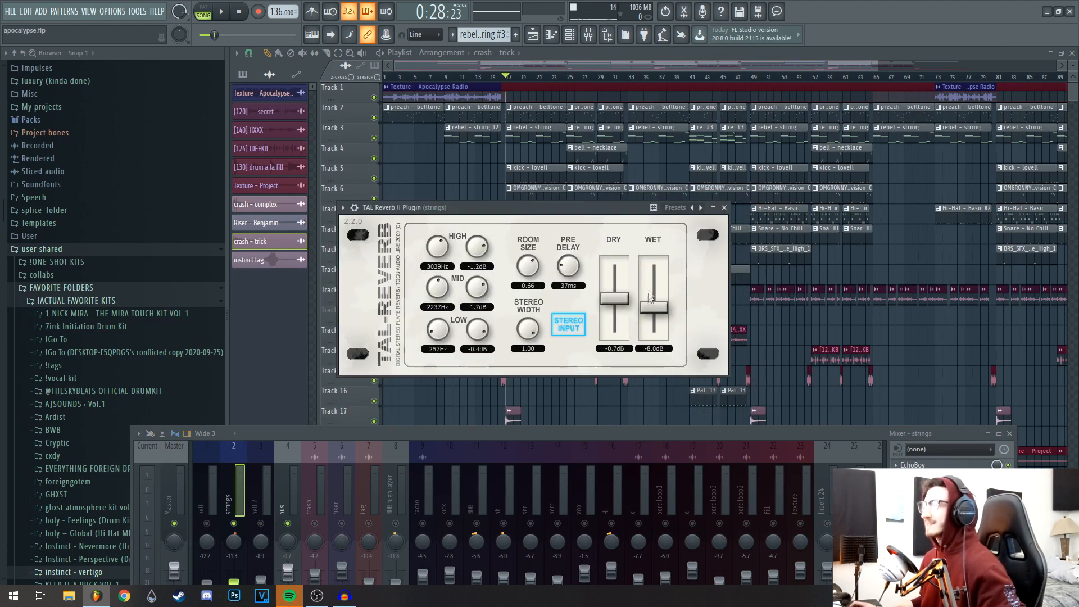
left_click_drag(505, 210, 490, 186)
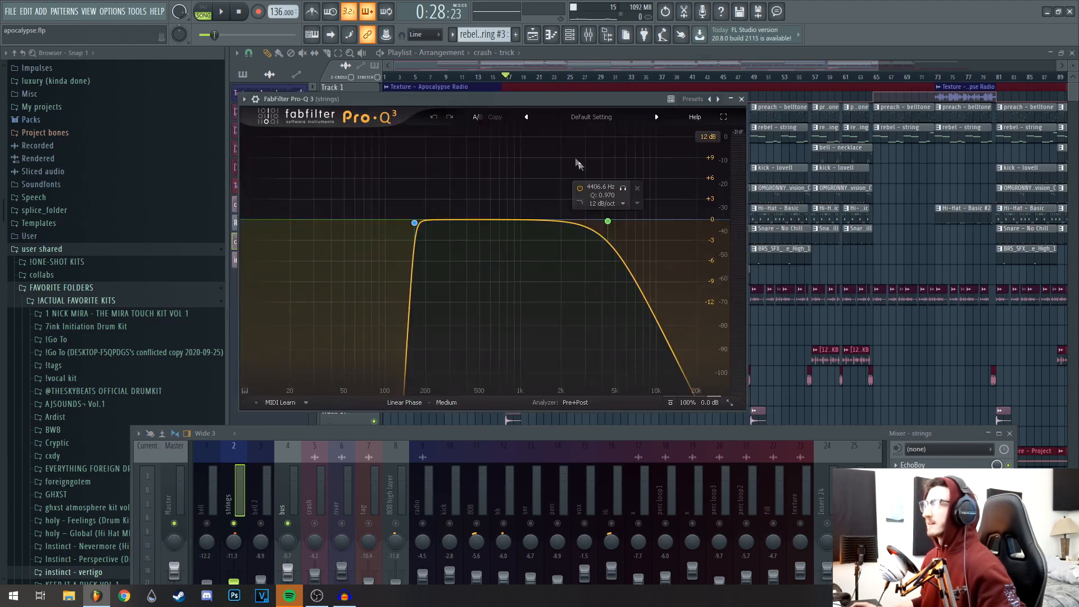
left_click_drag(457, 99, 534, 72)
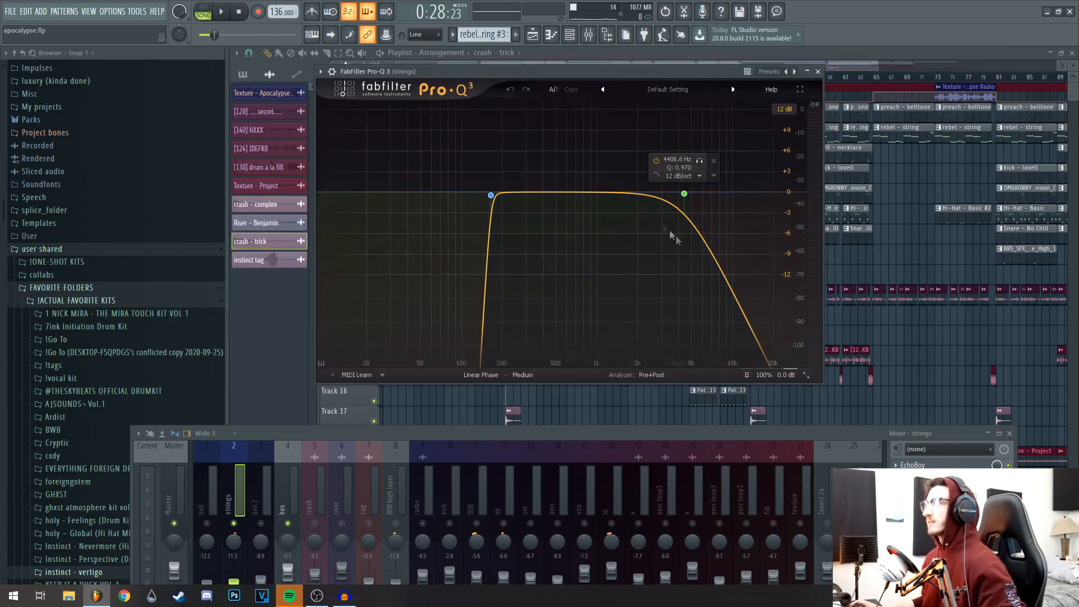
left_click(818, 72)
key("space")
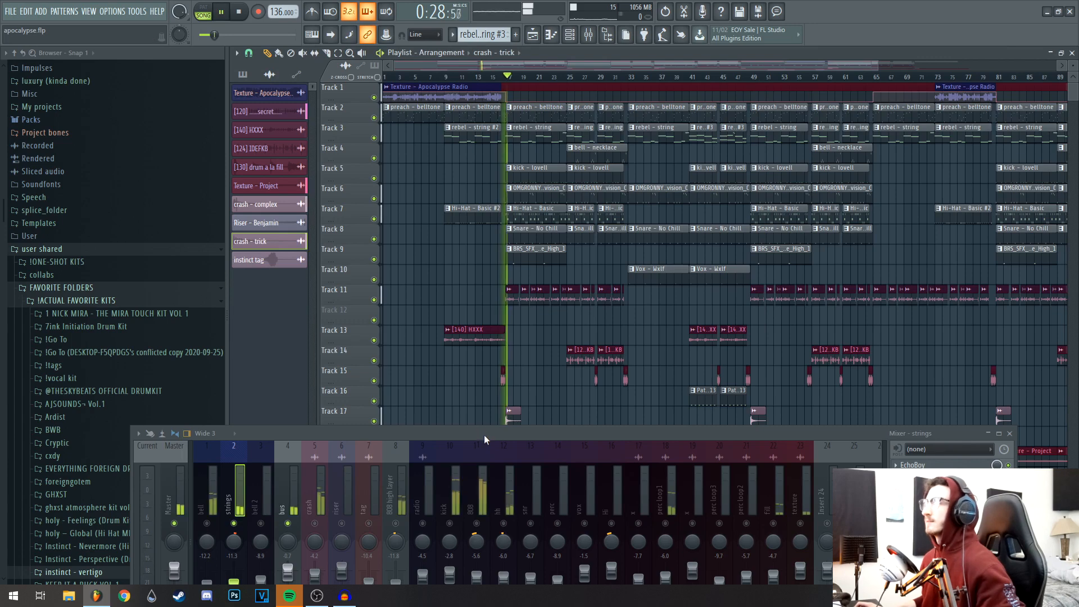
Bring the mixer fully into view while the strings play, examine the track levels and stop playback.
left_click_drag(483, 436, 521, 243)
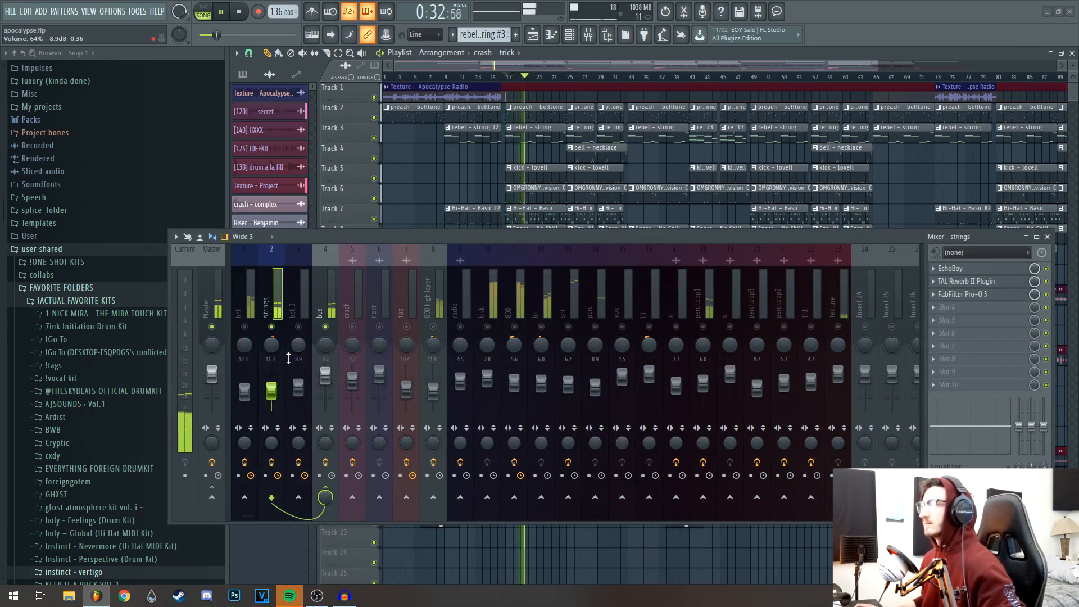
left_click_drag(336, 232, 331, 249)
key("space")
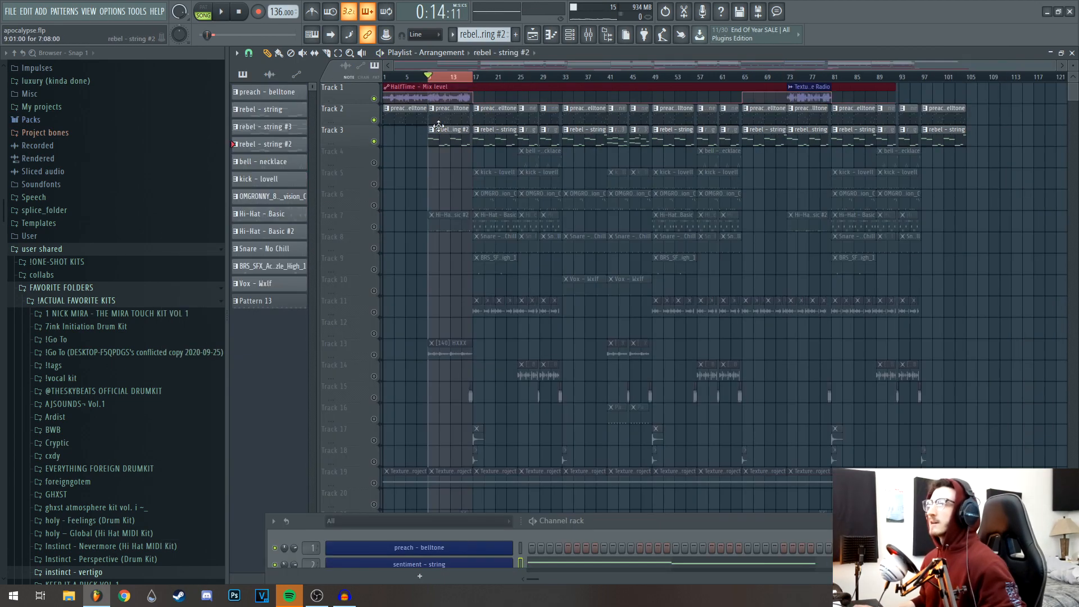
Set the playlist's time selection to bars 17–25 and audition the bell and string patterns over it.
left_click_drag(475, 76, 520, 76)
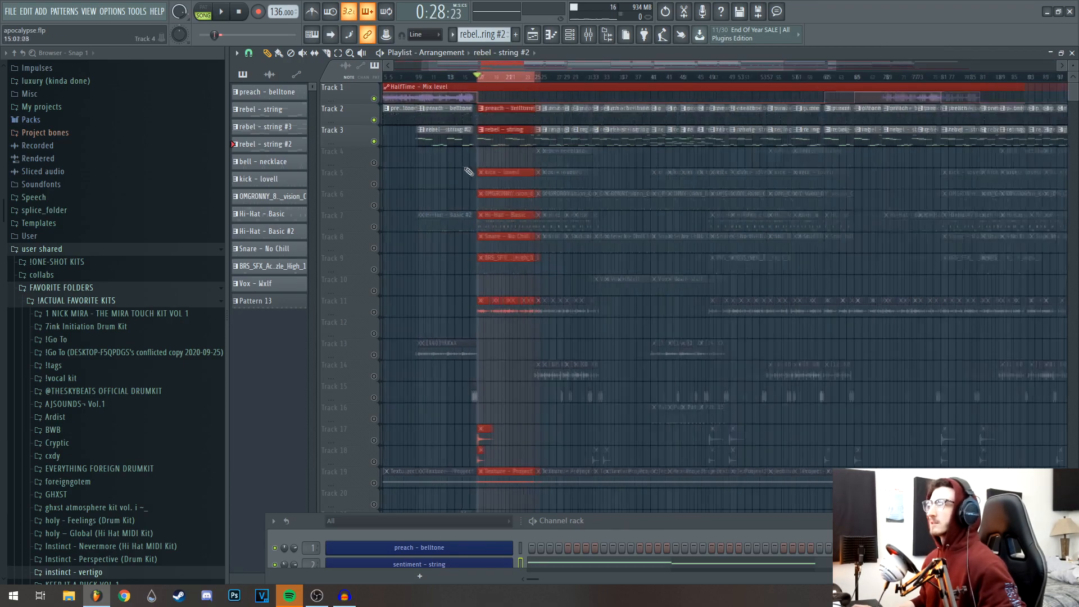
scroll(469, 171, "up", 3)
scroll(525, 166, "down", 3)
scroll(542, 168, "up", 5)
scroll(539, 166, "up", 1)
left_click_drag(536, 165, 533, 166)
key("space")
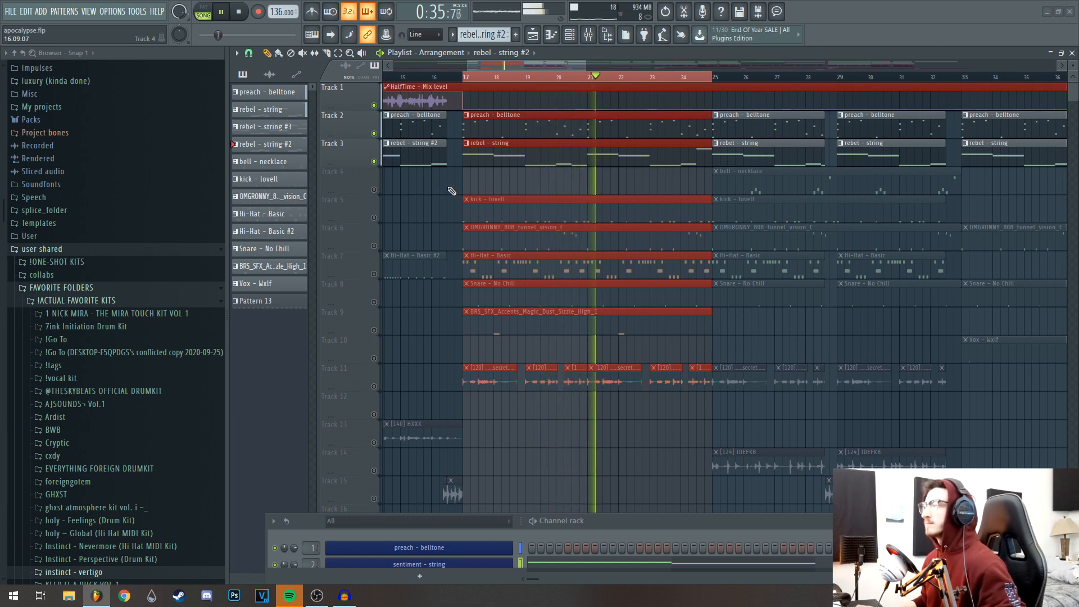
left_click(450, 188, "ctrl")
key("space")
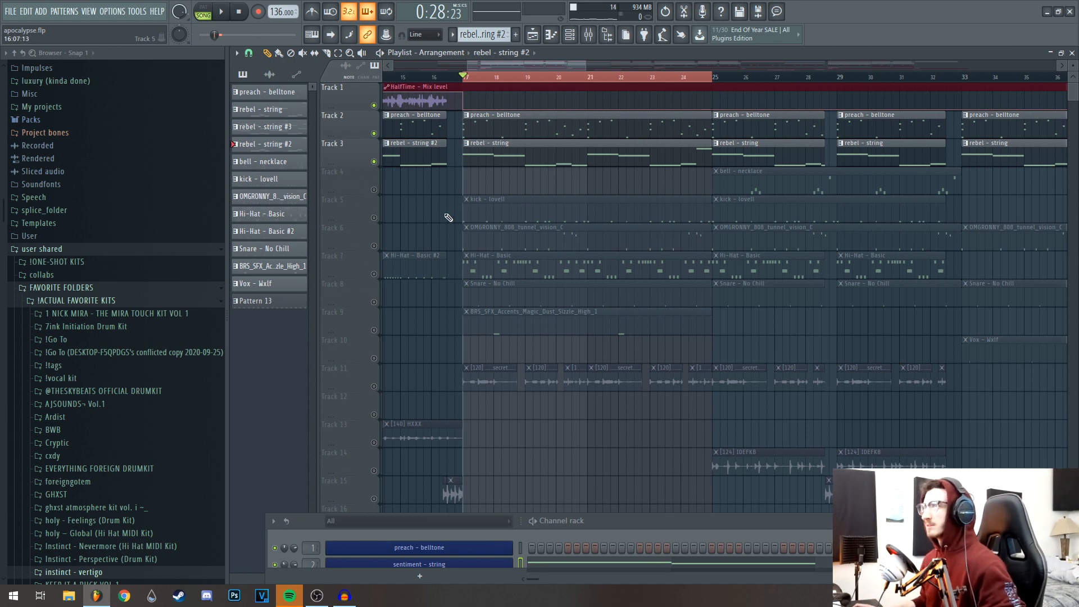
Unmute the kick and snare tracks and audition them with the melody from bar 17.
left_click_drag(432, 216, 452, 213)
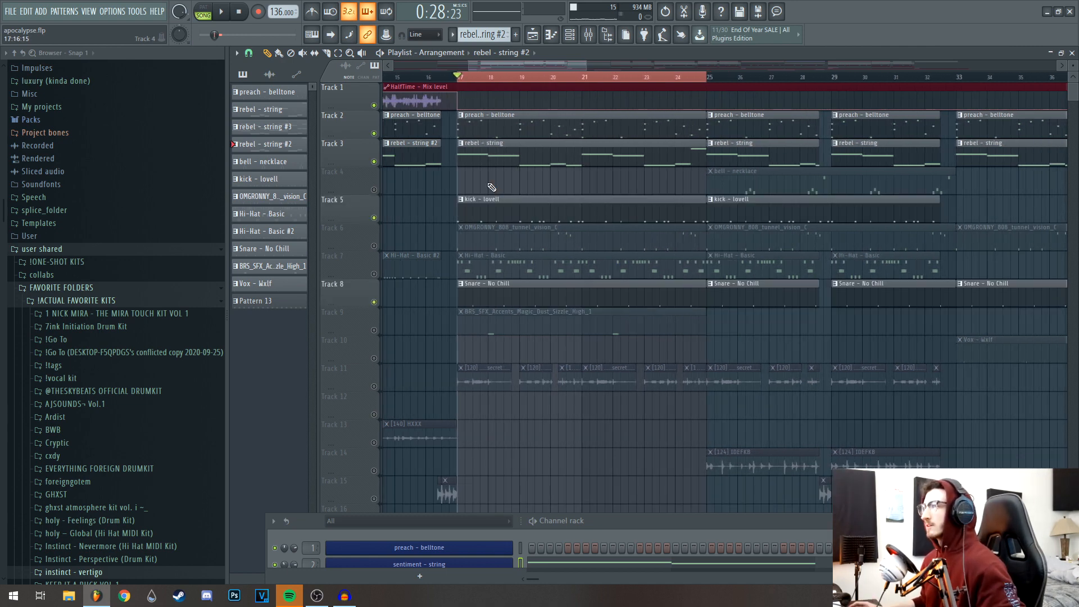
left_click_drag(566, 187, 555, 189)
key("space")
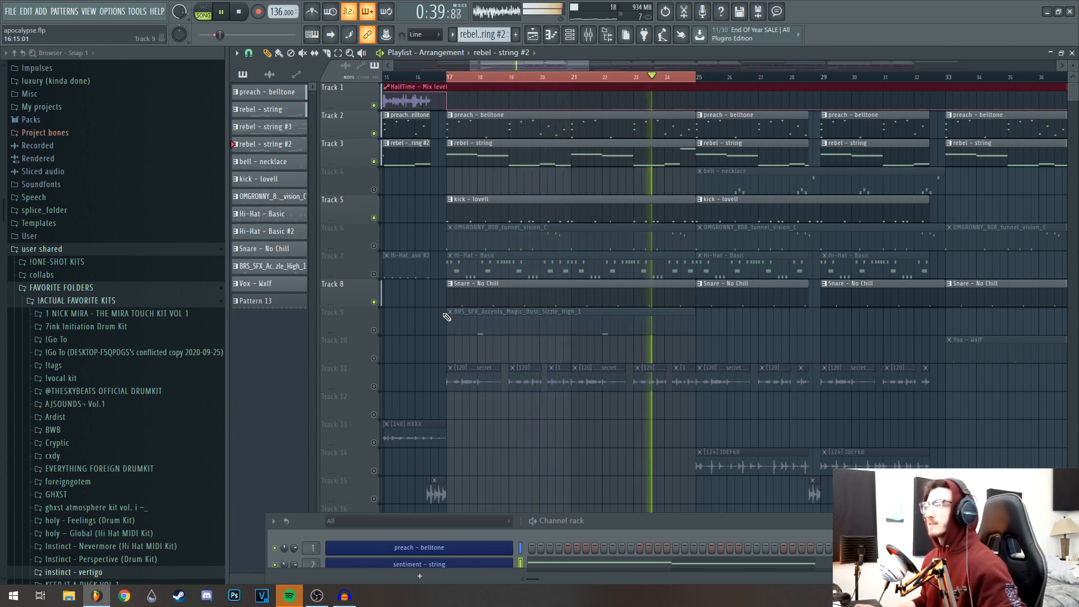
key("space")
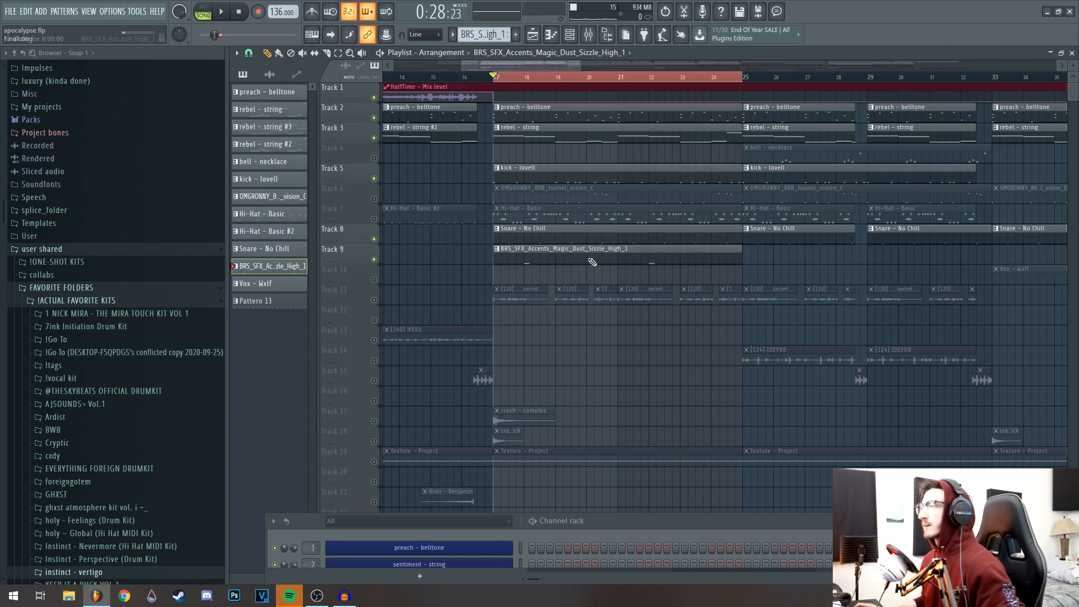
Examine the notes of the BRS_SFX Magic Dust Sizzle accent pattern on Track 9 and close its piano roll.
double_click(588, 257)
left_click(565, 336)
left_click(1049, 130)
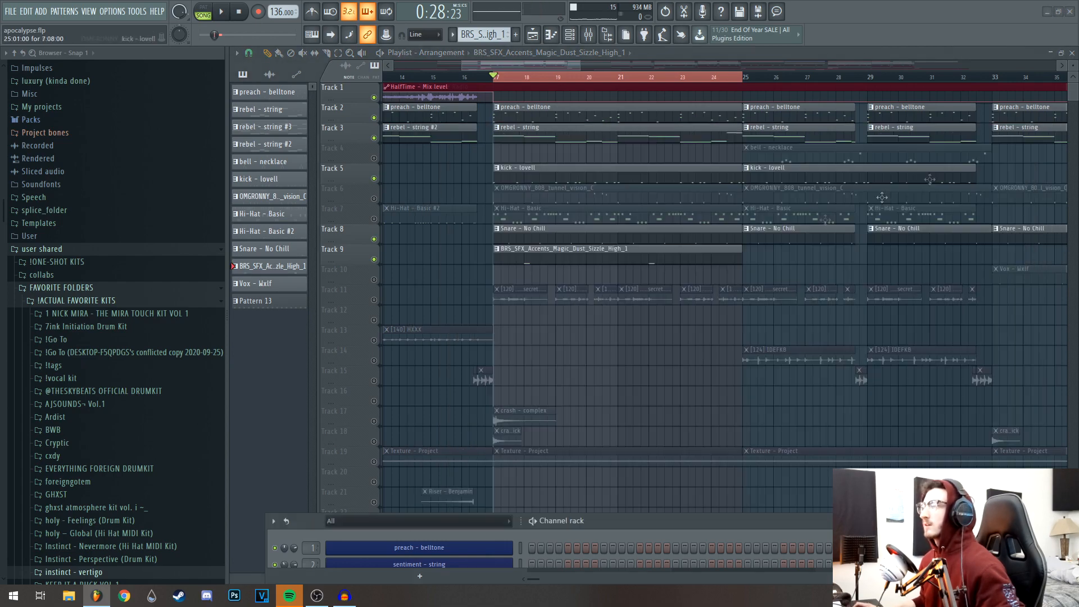
Examine the sampler settings of the [120] secret percussion loop and close them.
double_click(513, 294)
left_click_drag(605, 238, 537, 201)
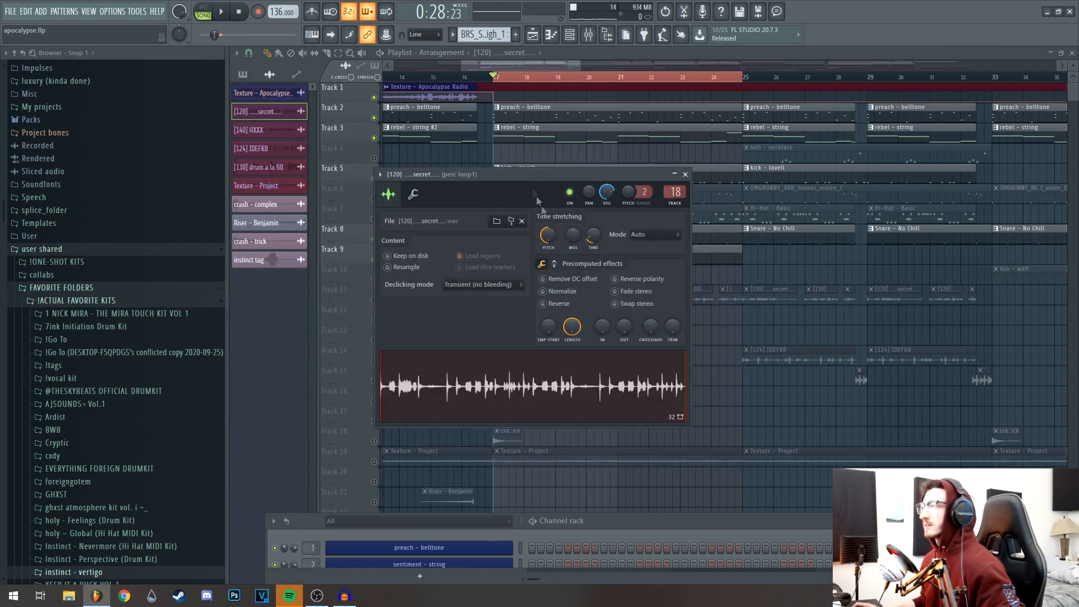
left_click_drag(552, 216, 608, 236)
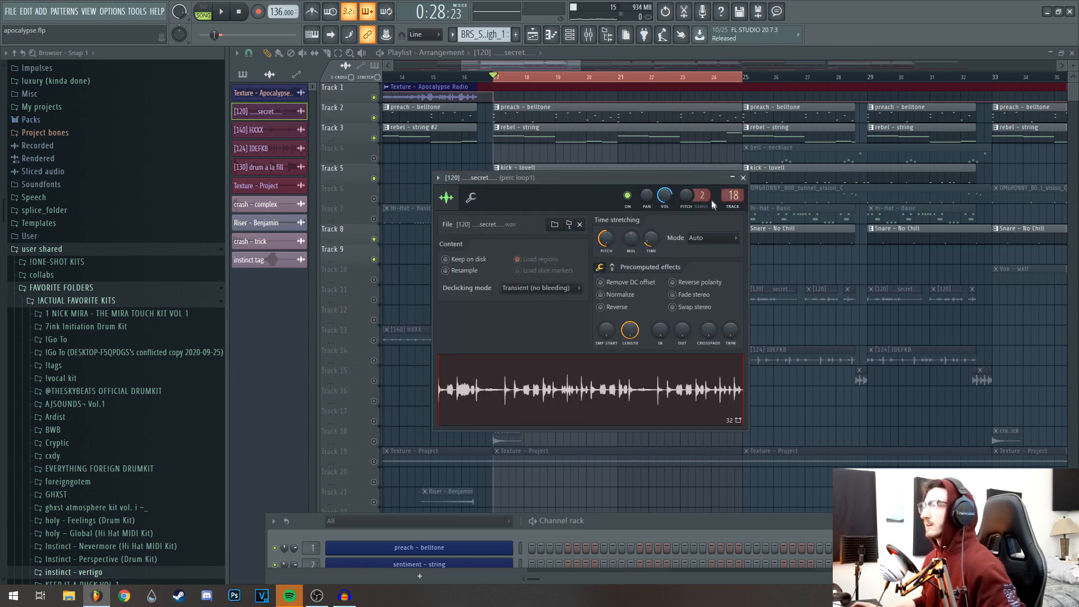
left_click(742, 178)
Unmute the [120] secret percussion loop on Track 11 and audition it with the other layers from bar 17.
scroll(554, 338, "up", 3)
scroll(570, 343, "up", 3)
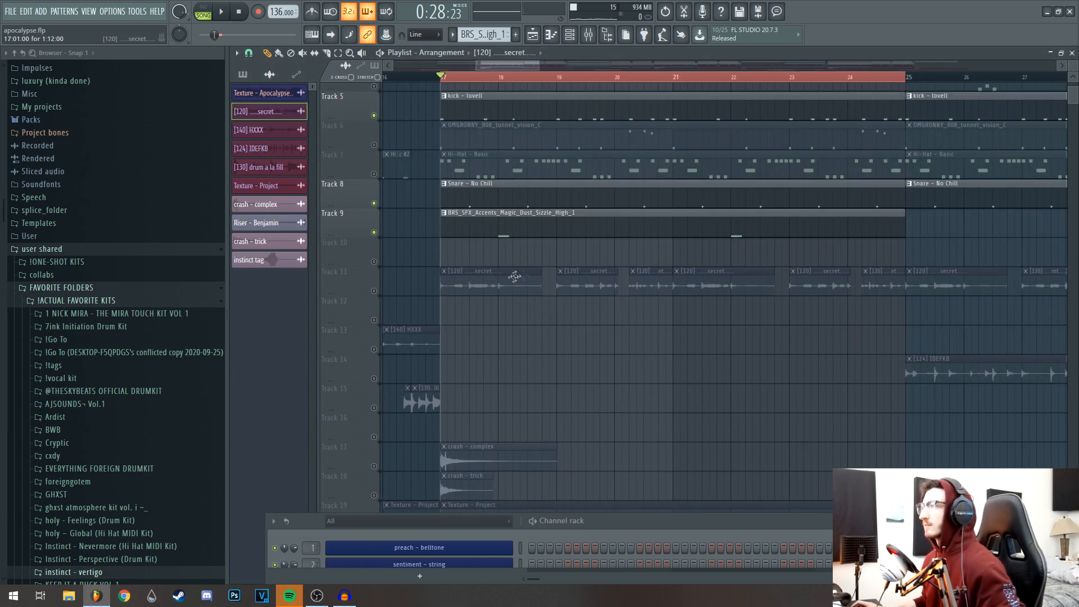
left_click(369, 290)
key("space")
scroll(559, 385, "up", 3)
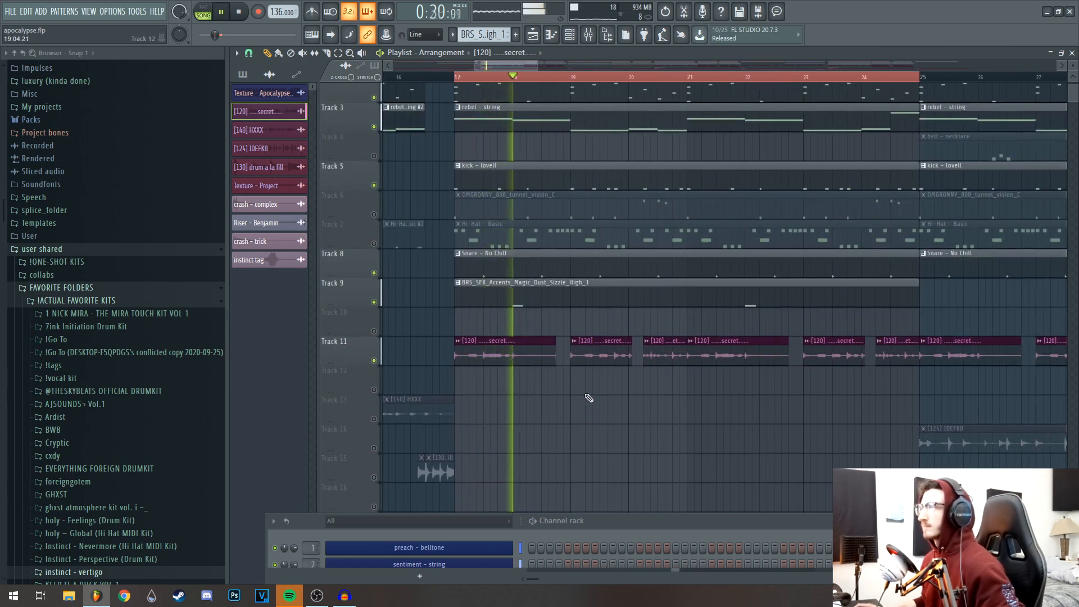
scroll(654, 408, "down", 3)
left_click_drag(654, 408, 585, 447)
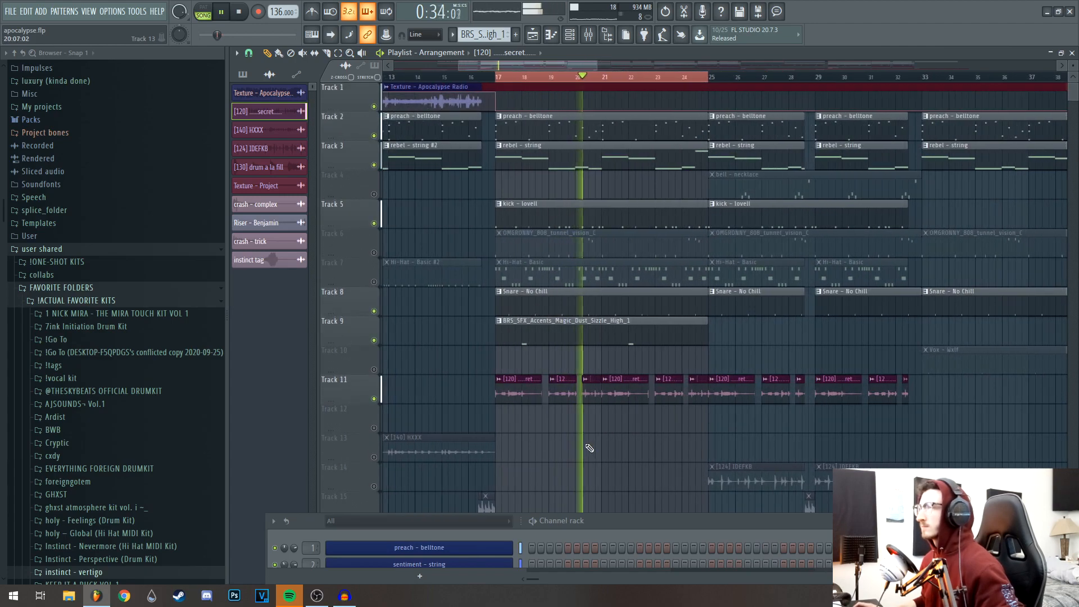
key("space")
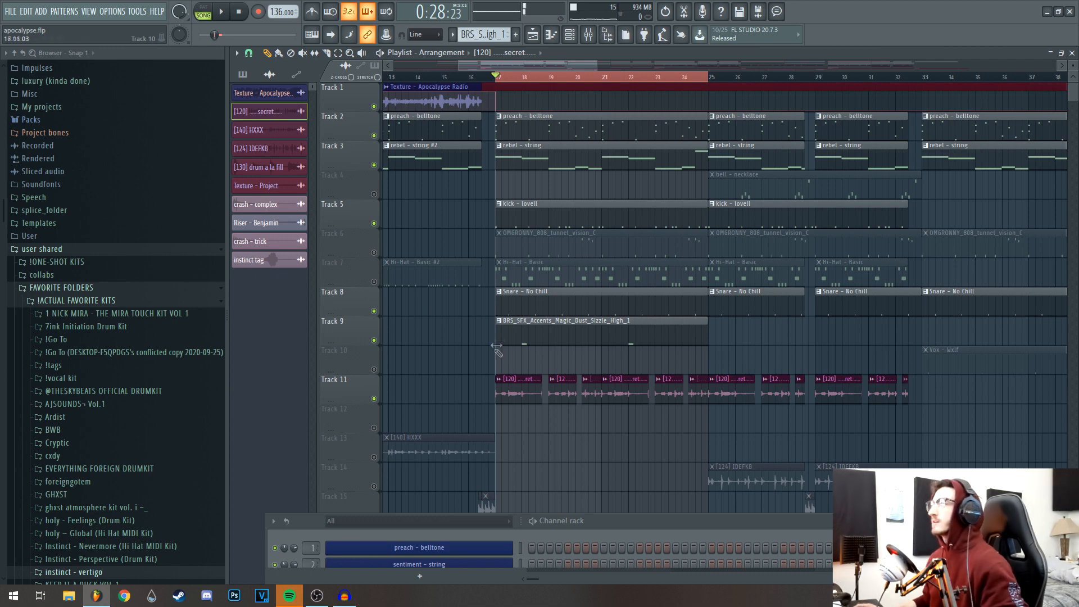
Examine the Hi-Hat - Basic pattern's notes in the piano roll and audition them with the beat.
double_click(796, 268)
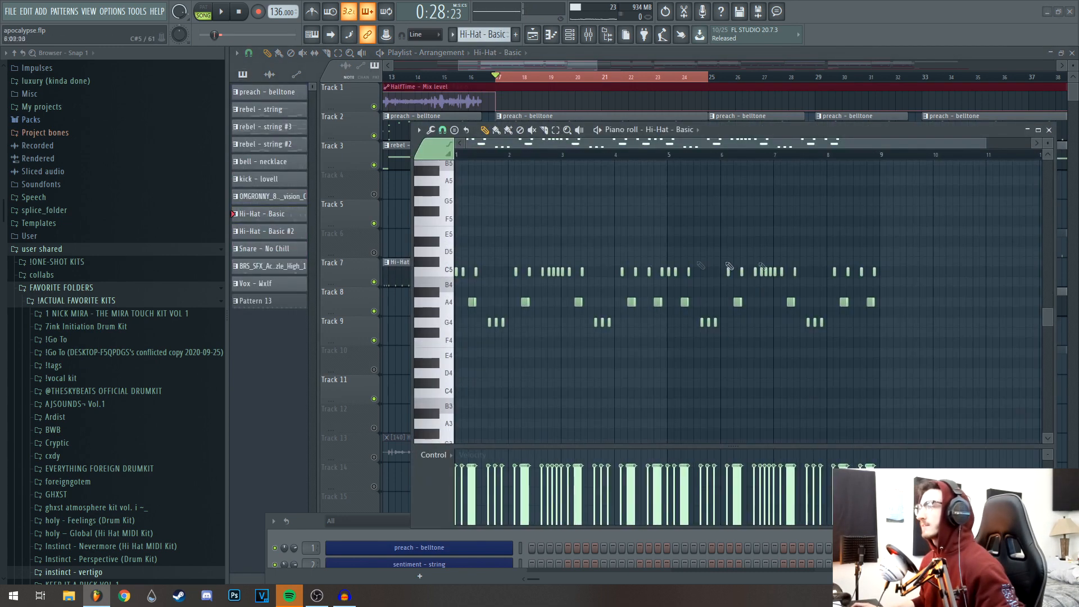
scroll(585, 255, "up", 2)
left_click_drag(515, 227, 565, 244)
scroll(494, 248, "down", 1)
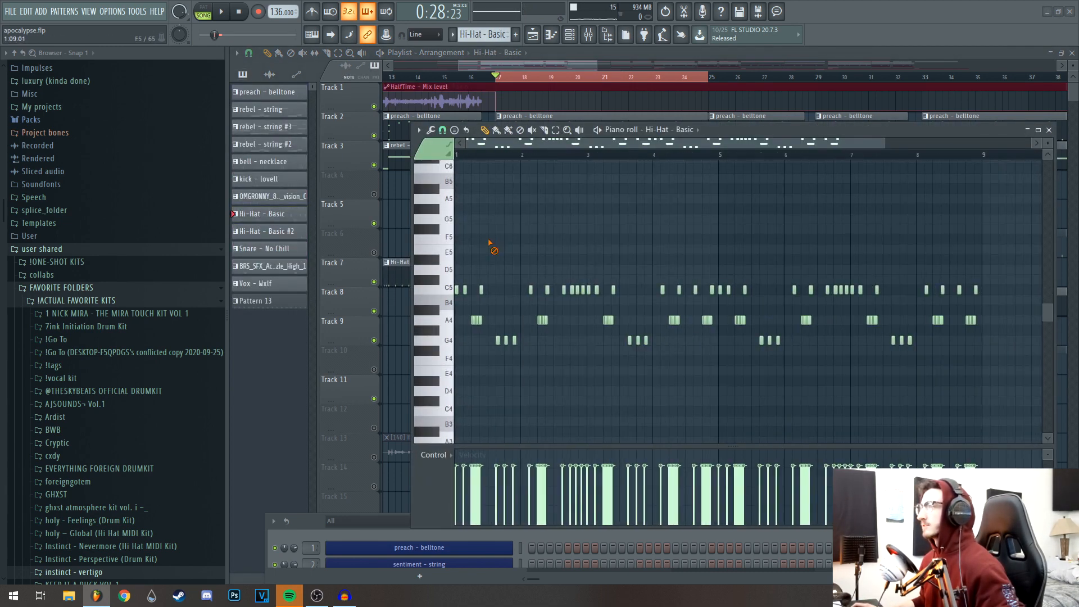
scroll(498, 257, "up", 1)
scroll(645, 281, "up", 3)
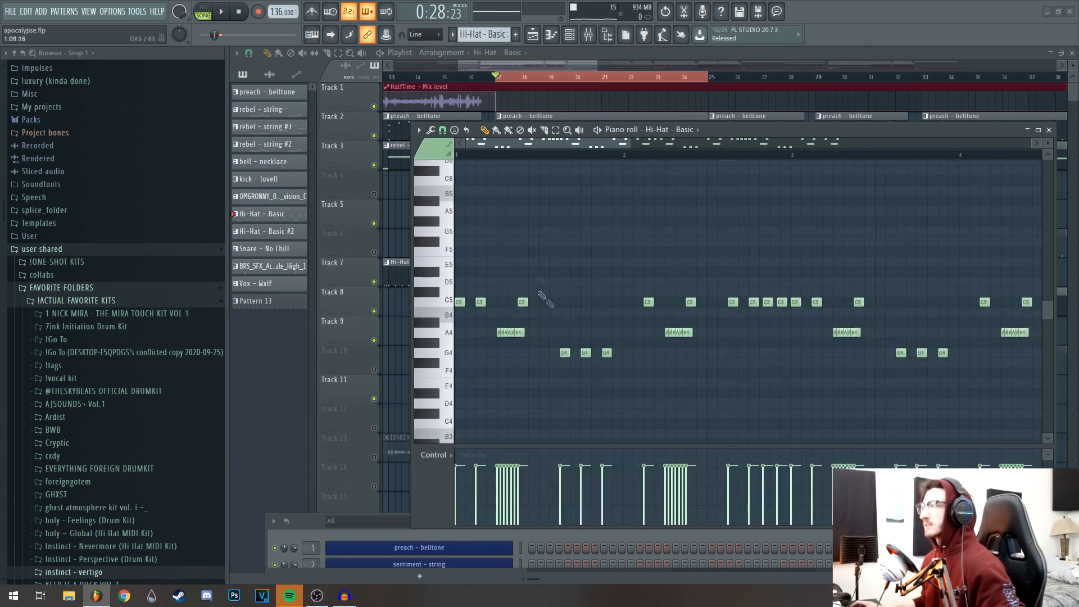
scroll(837, 361, "down", 2)
scroll(520, 416, "up", 2)
mouse_move(517, 416)
left_mouse_down()
mouse_move(700, 409)
mouse_move(557, 409)
left_mouse_up()
key("space")
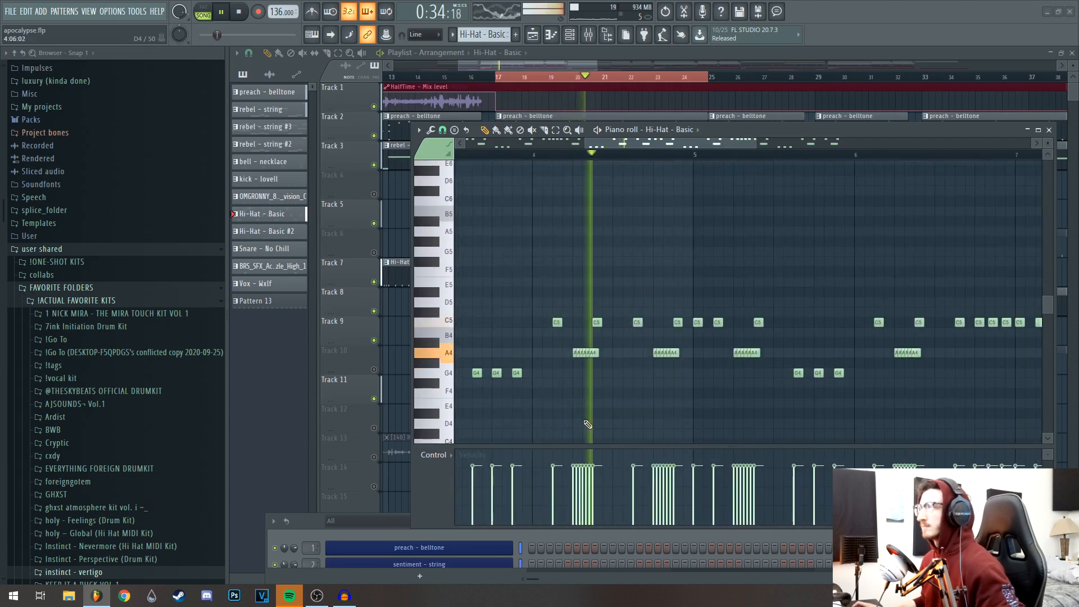
key("space")
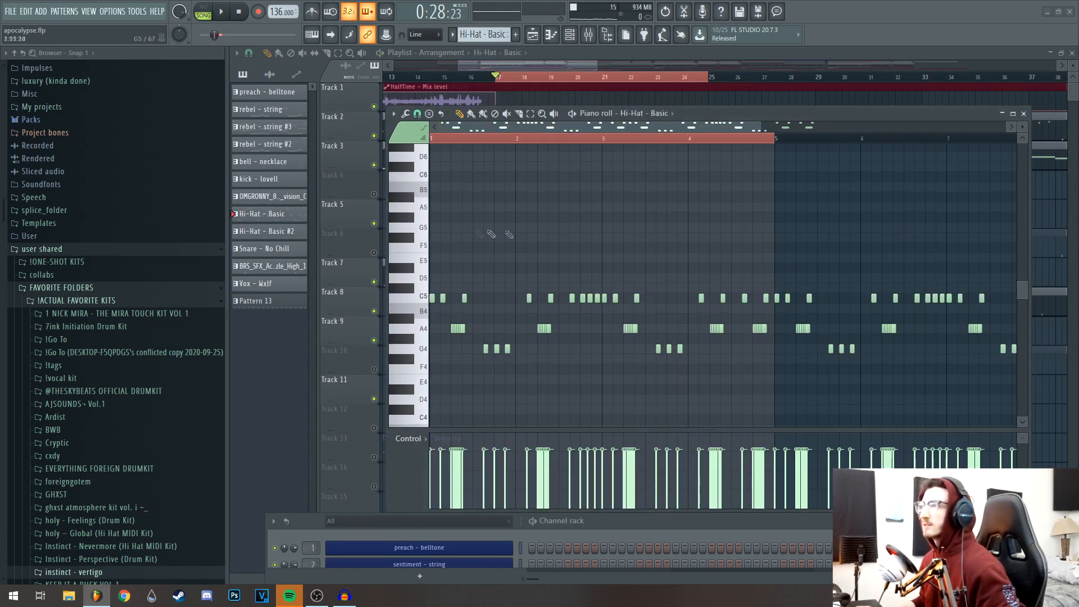
Replay the hi-hat pattern with its first four bars selected, compare the repeated rolls, then clear the selection and close the piano roll.
mouse_move(818, 109)
left_mouse_down()
mouse_move(791, 91)
mouse_move(813, 91)
left_mouse_up()
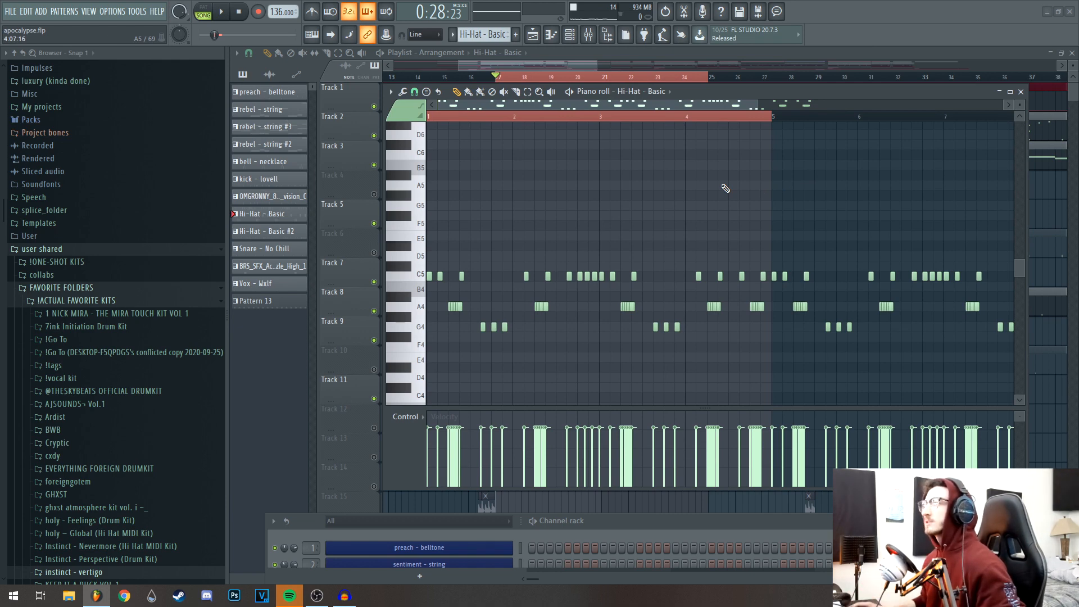
key("space")
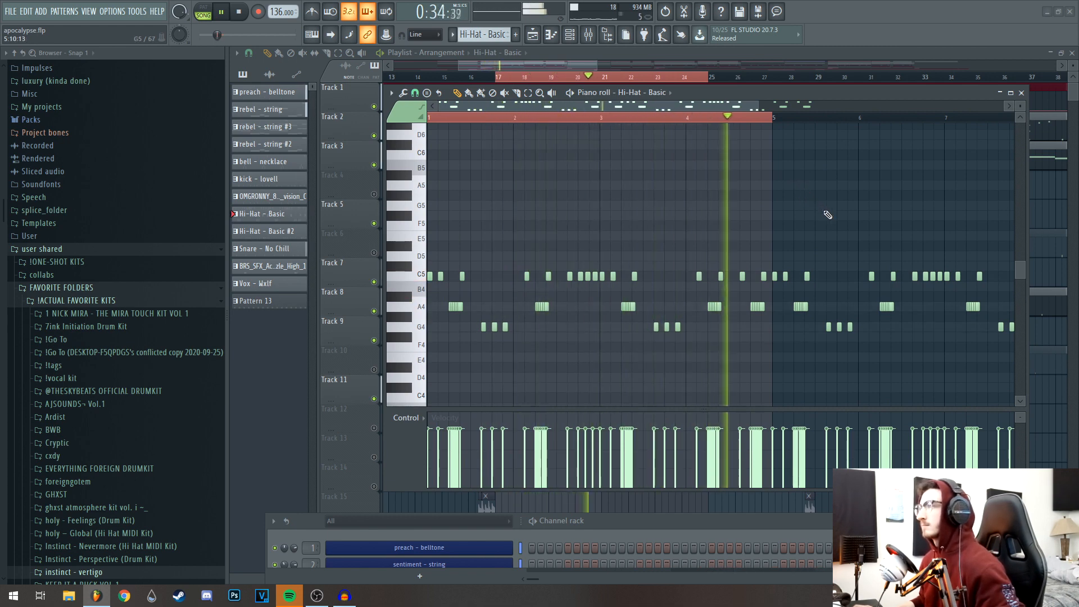
key("space")
left_click_drag(441, 307, 769, 315)
scroll(639, 327, "up", 2)
scroll(641, 338, "down", 3)
left_click_drag(698, 348, 437, 318)
left_click(675, 118, "ctrl")
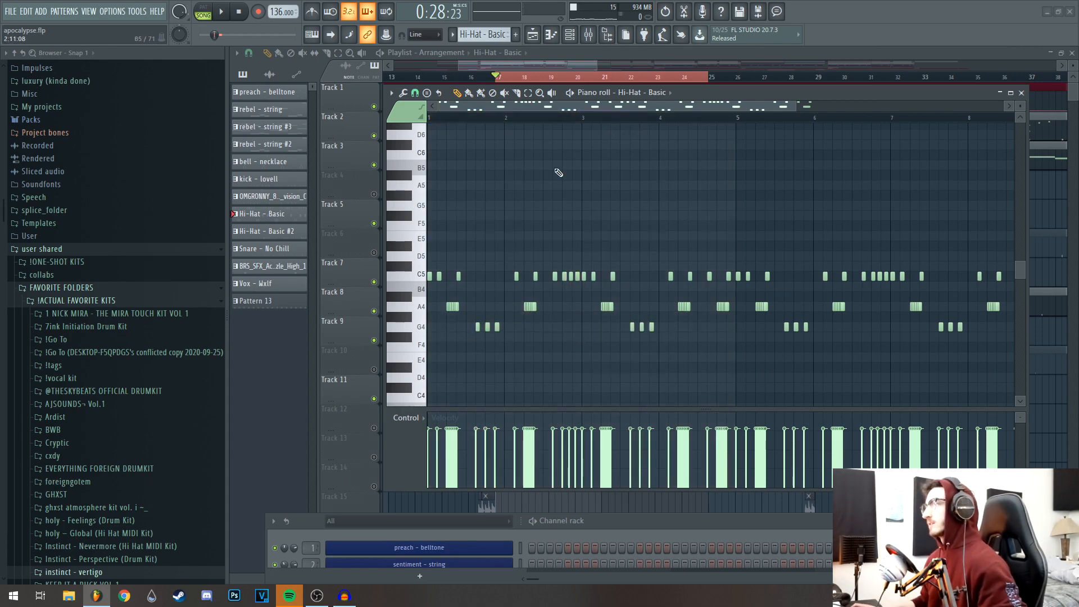
key("Escape")
Unmute and solo the OMGRONNY 808 track, play it from bar 17 and briefly open its pattern.
scroll(475, 231, "up", 3)
left_click_drag(787, 207, 677, 236)
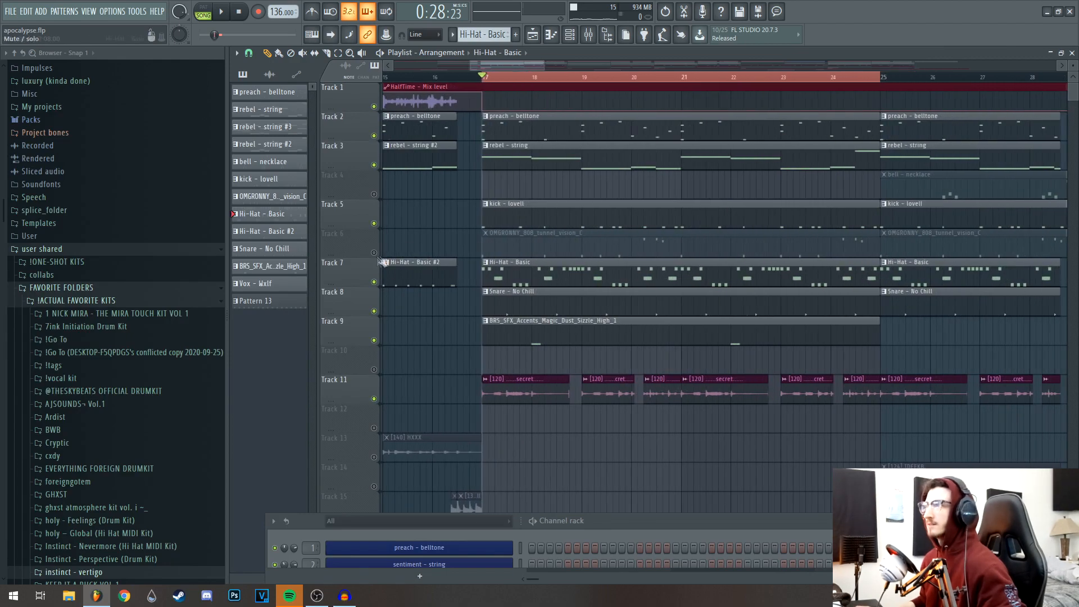
left_click_drag(588, 238, 566, 239)
scroll(576, 376, "down", 3)
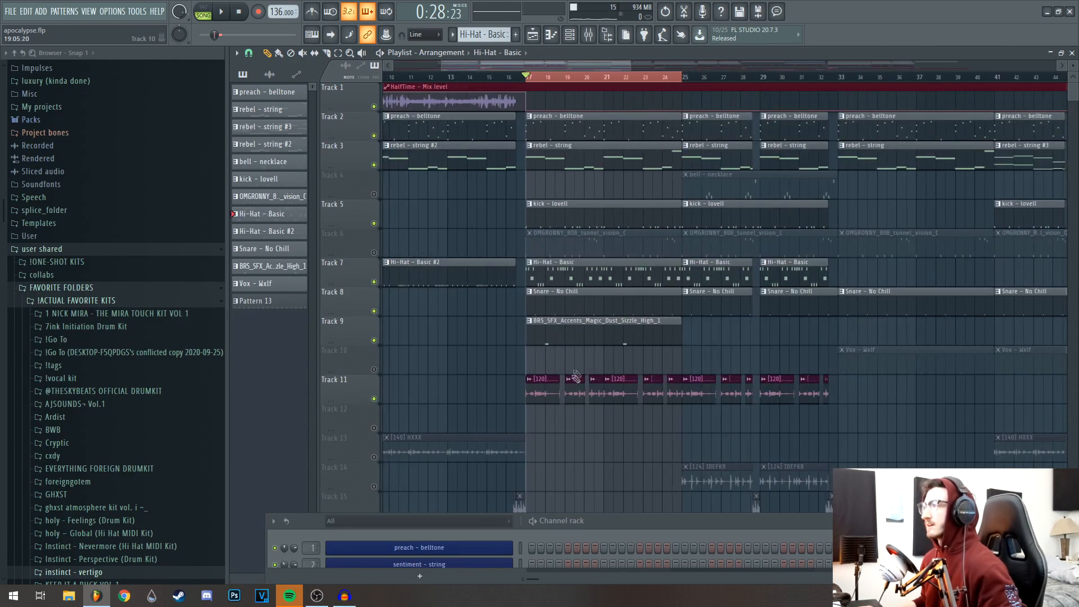
scroll(577, 297, "down", 1)
scroll(714, 402, "down", 2)
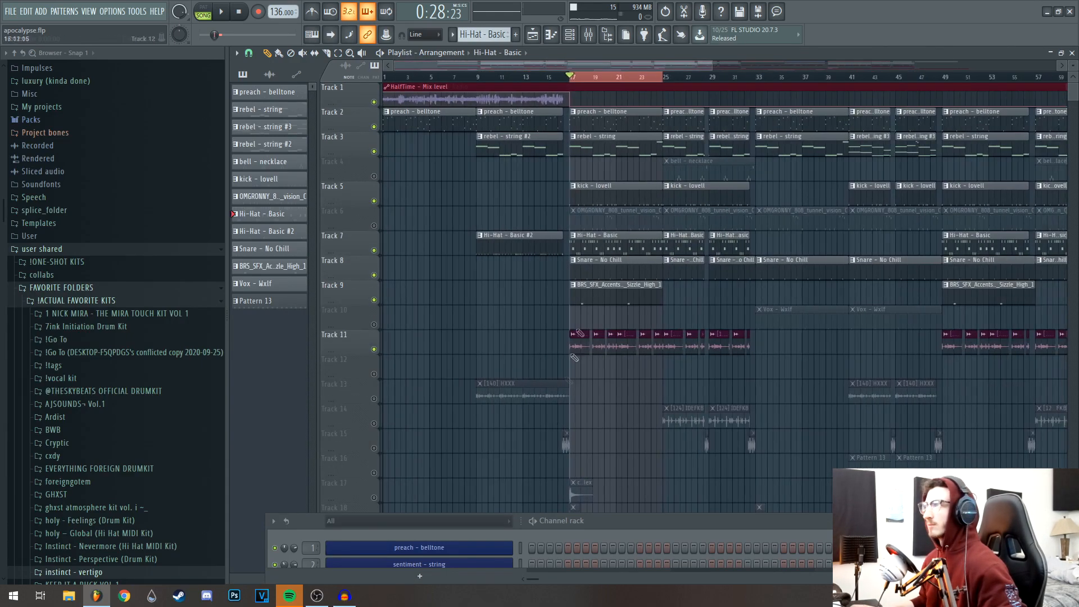
scroll(598, 331, "up", 4)
scroll(711, 233, "up", 5)
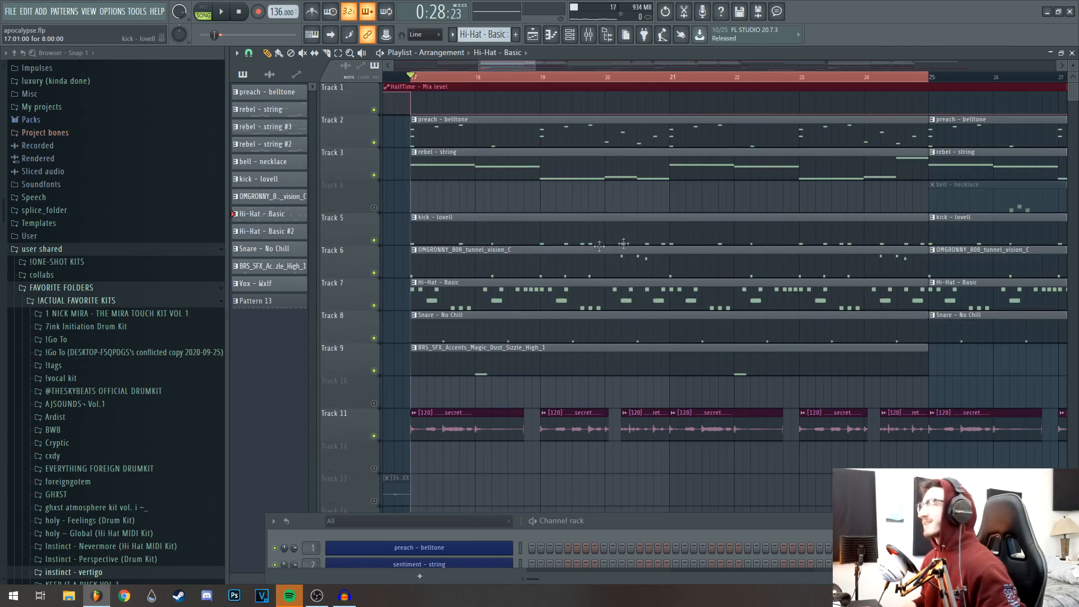
right_click(373, 272)
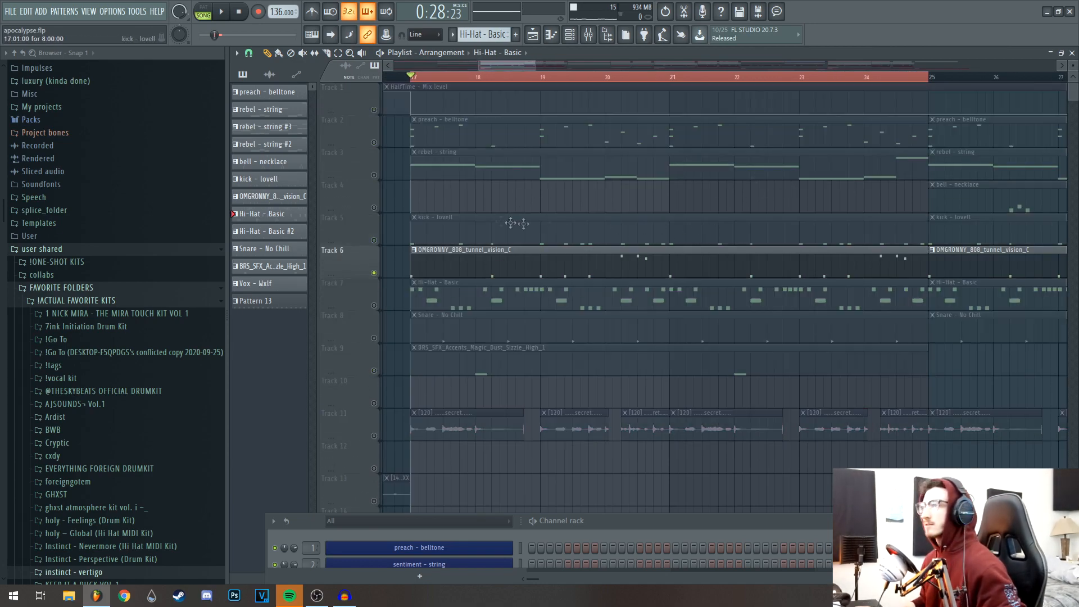
key("space")
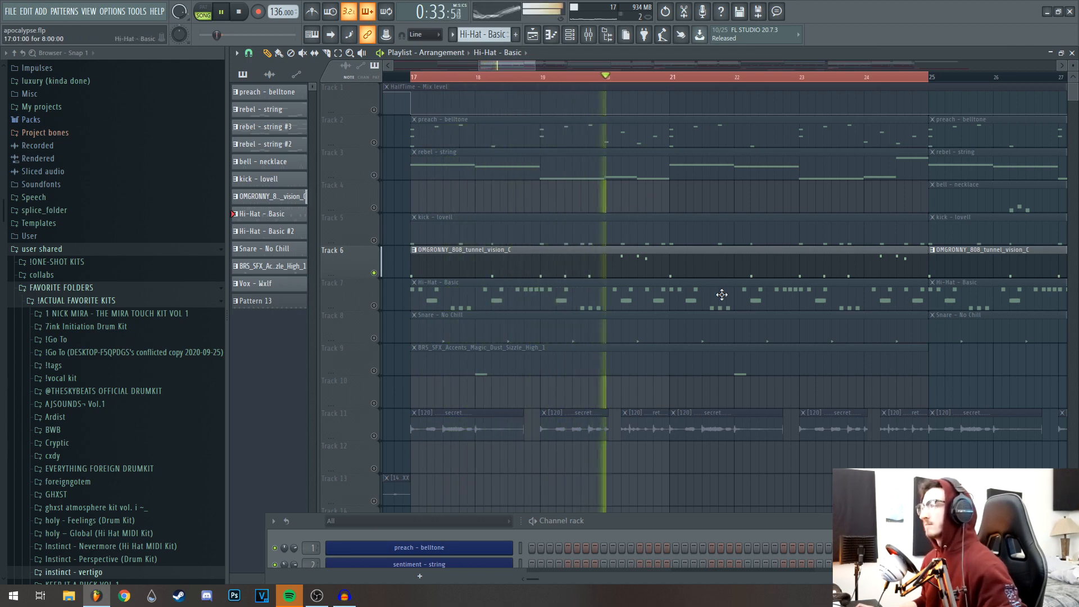
double_click(697, 265)
key("Escape")
key("space")
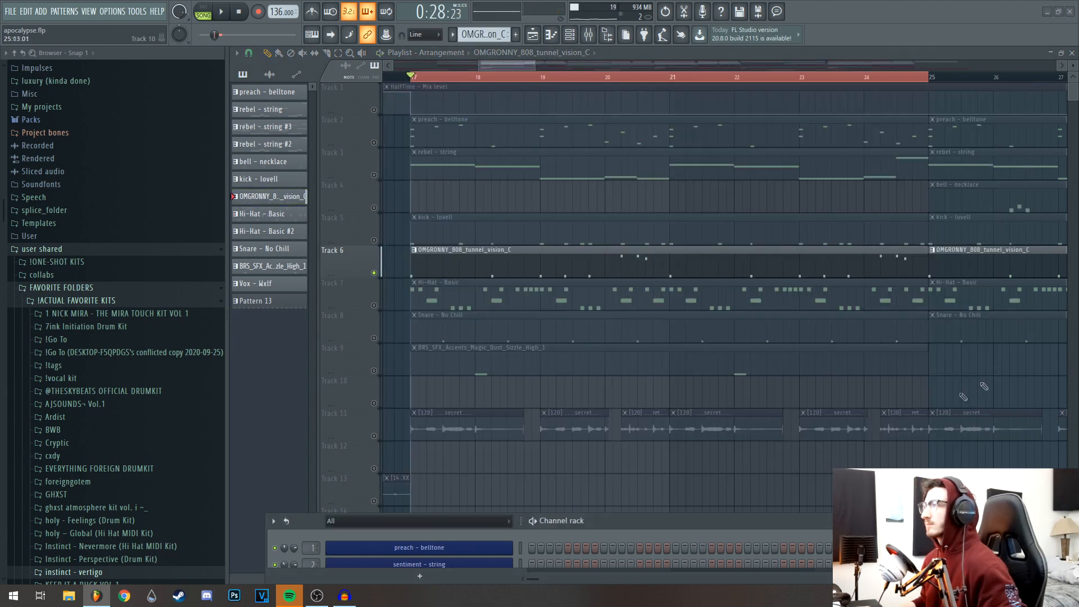
Examine the OMGRONNY_808_tunnel_vision_C sampler channel, audition its sample, then close it and move the channel rack out of the way.
scroll(577, 320, "down", 3)
scroll(618, 293, "down", 3)
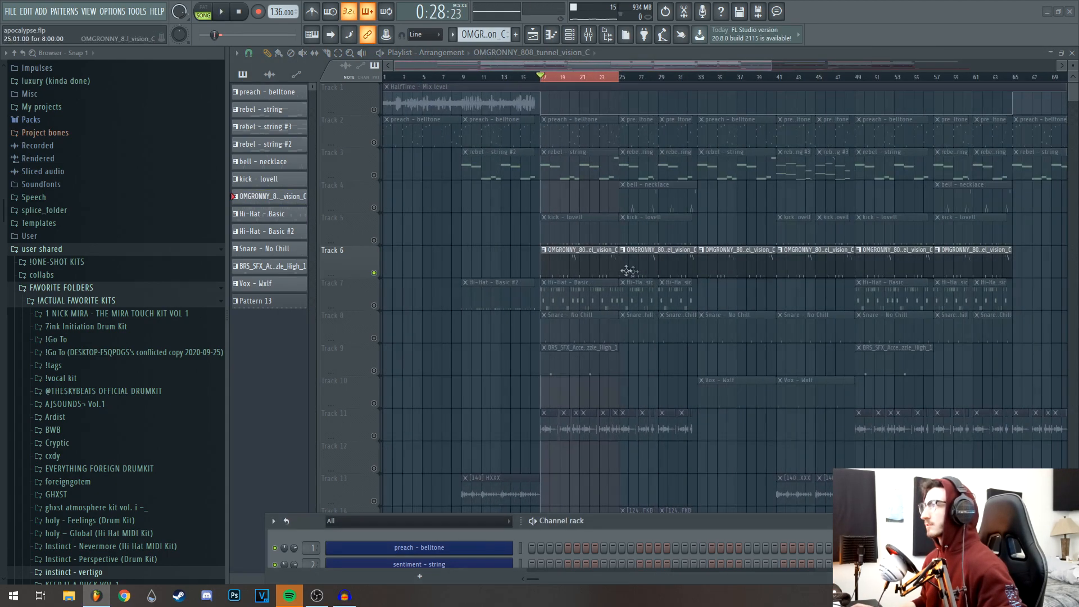
scroll(650, 348, "up", 3)
left_click_drag(652, 521, 641, 250)
left_click_drag(636, 311, 628, 579)
left_click_drag(636, 249, 714, 355)
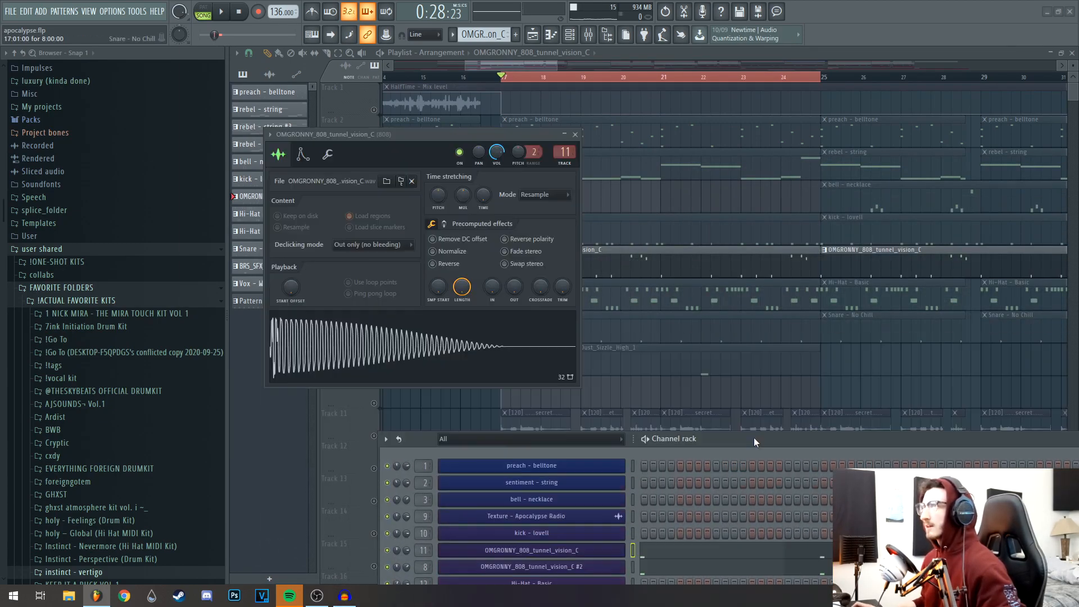
left_click_drag(754, 440, 752, 438)
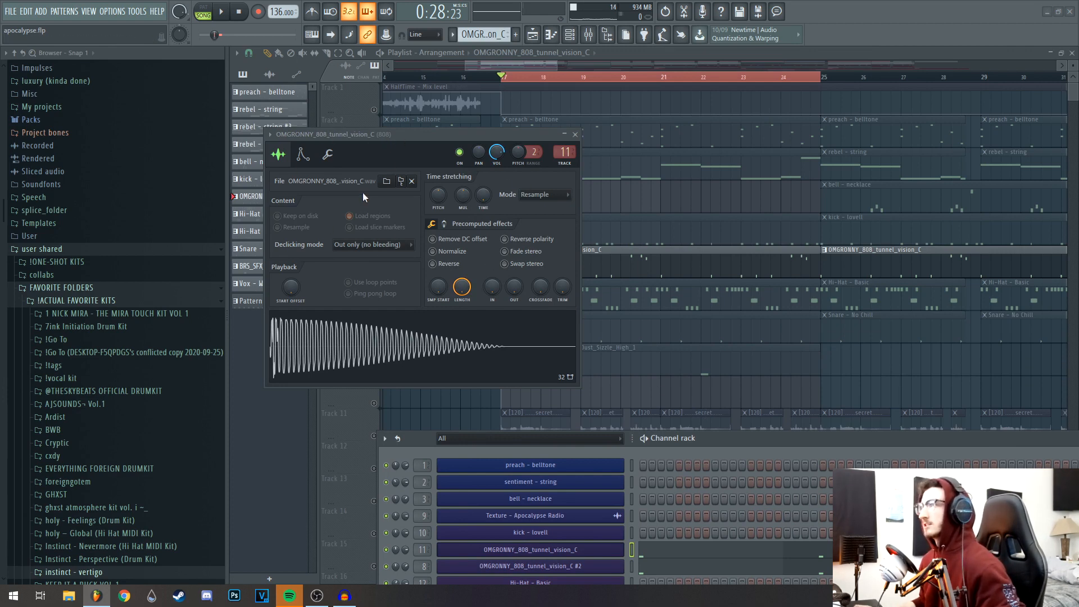
left_click(381, 349)
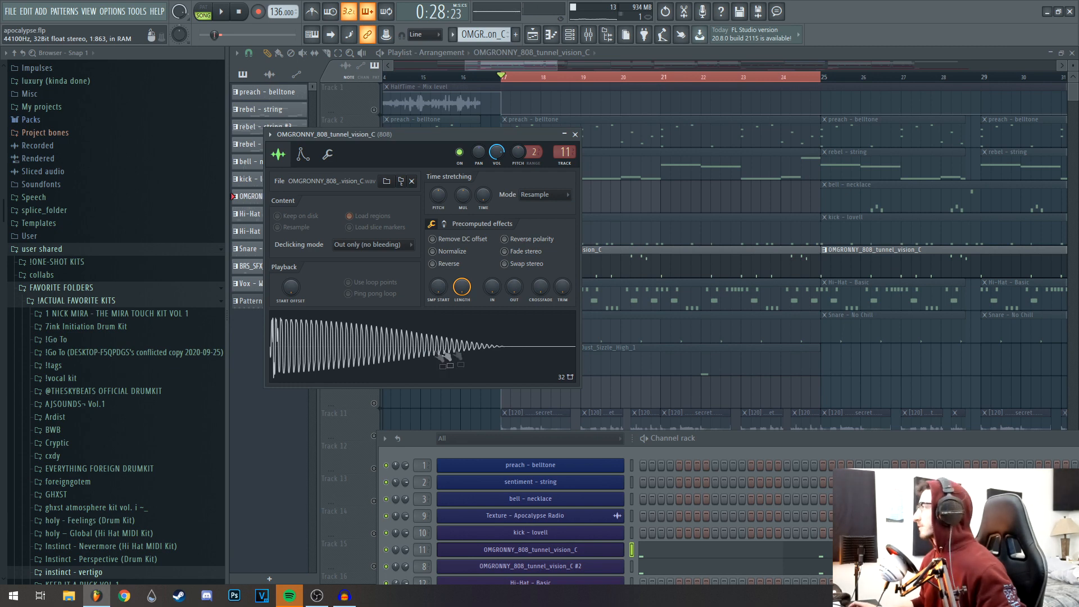
left_click(576, 134)
left_click_drag(901, 444, 901, 516)
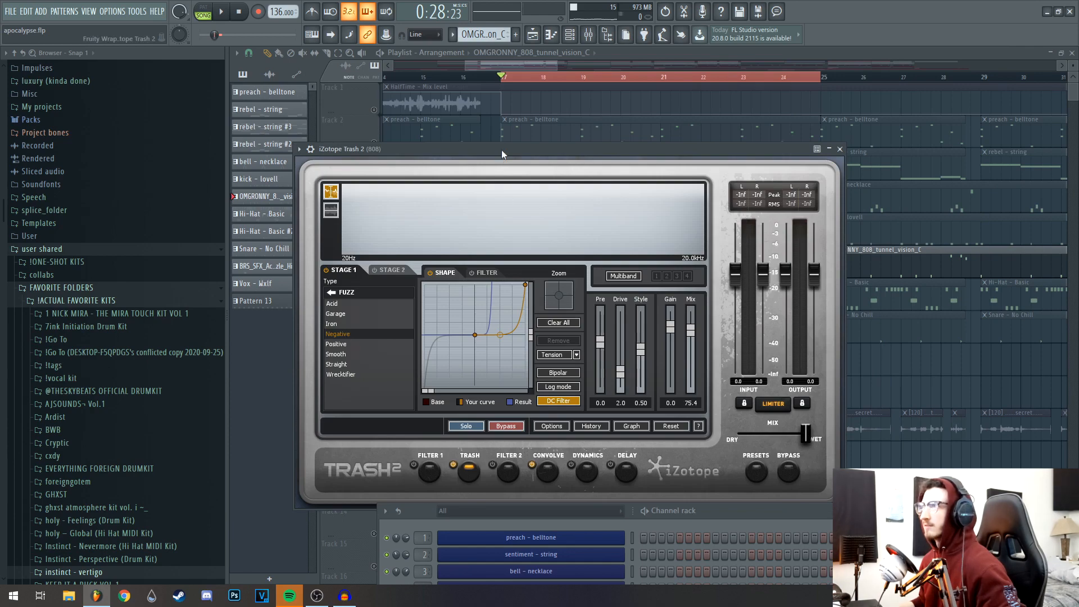
Review the iZotope Trash 2 and Ozone 8 Imager effects on the 808 mixer track and close each plugin window.
left_click_drag(502, 151, 496, 101)
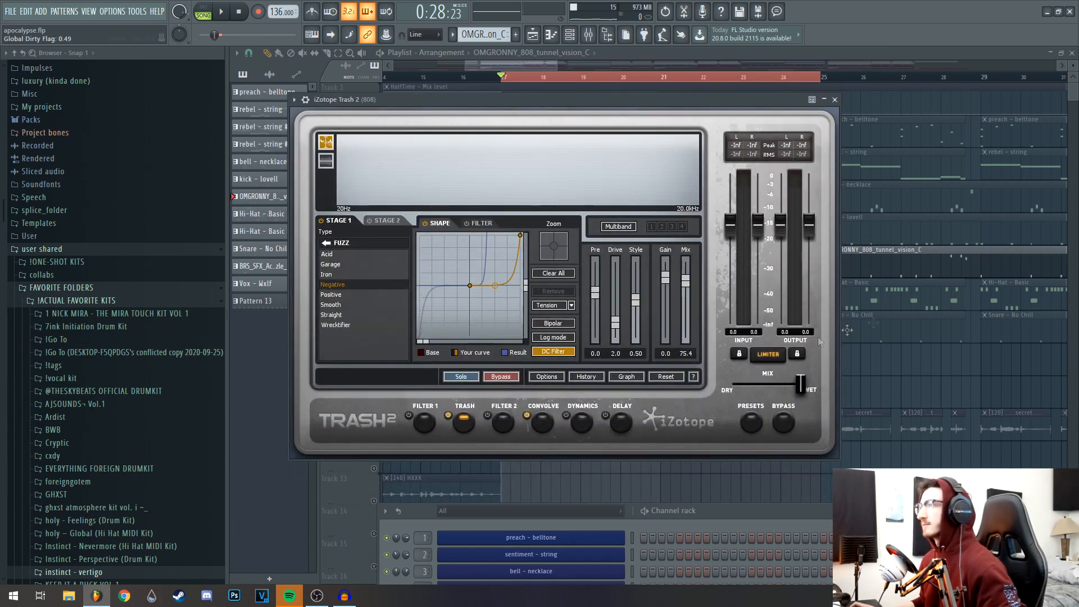
key("space")
left_click(834, 100)
key("space")
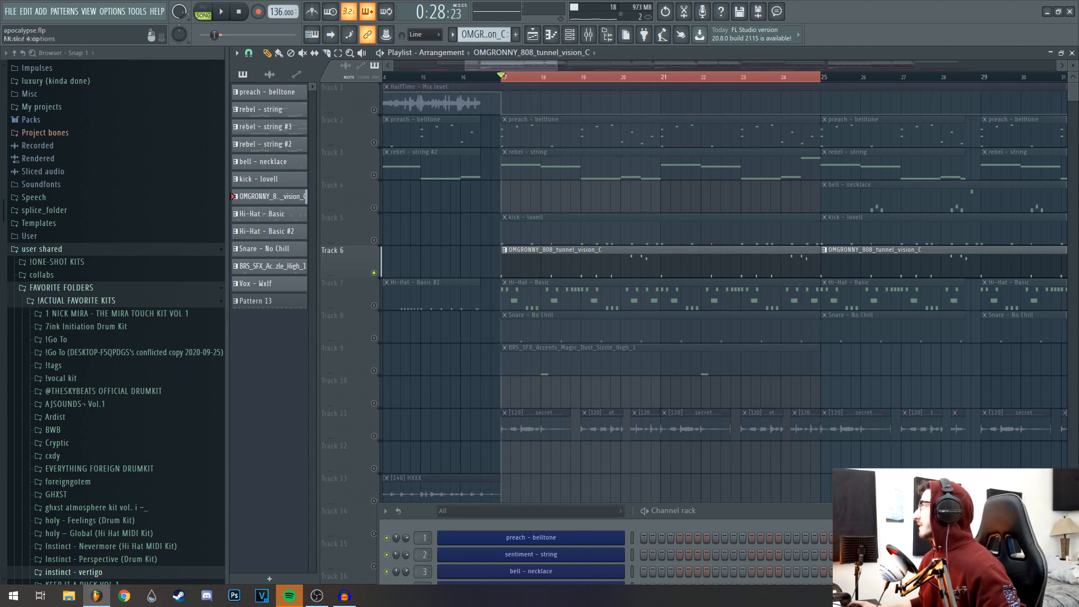
left_click_drag(560, 120, 584, 135)
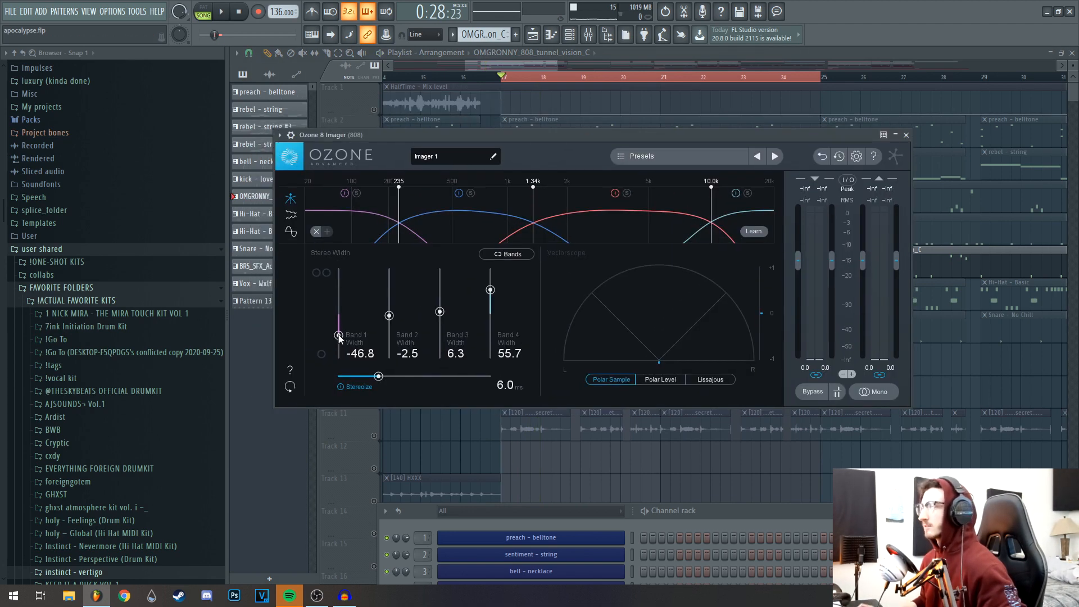
left_click(907, 135)
Close the 808 high layer's sampler channel and inspect its Fruity parametric EQ 2 and iZotope Trash 2 effects.
left_click_drag(661, 295, 650, 471)
left_click_drag(621, 126, 615, 461)
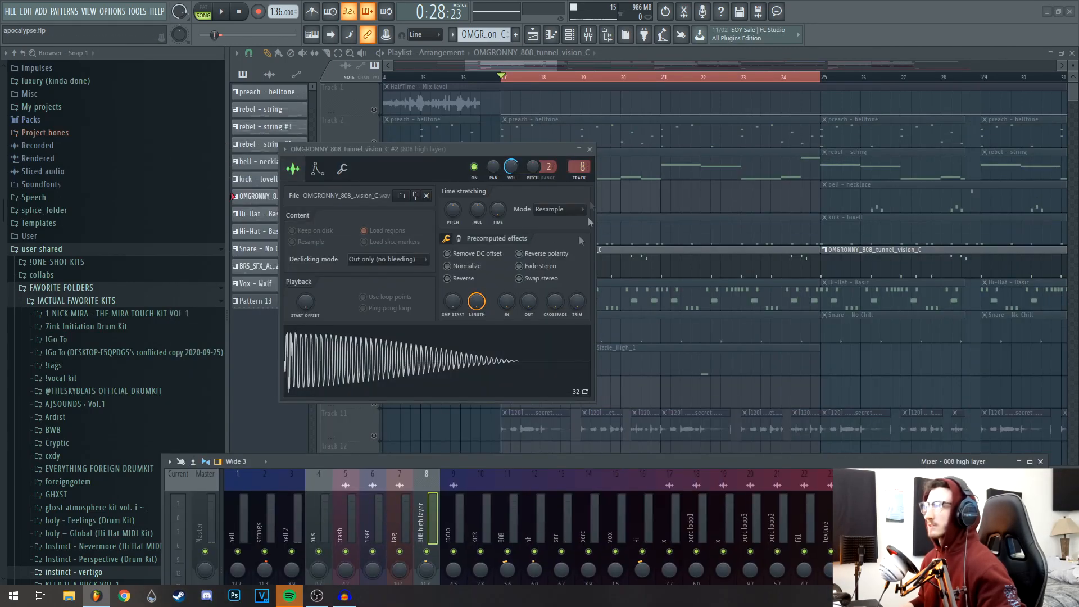
left_click(589, 149)
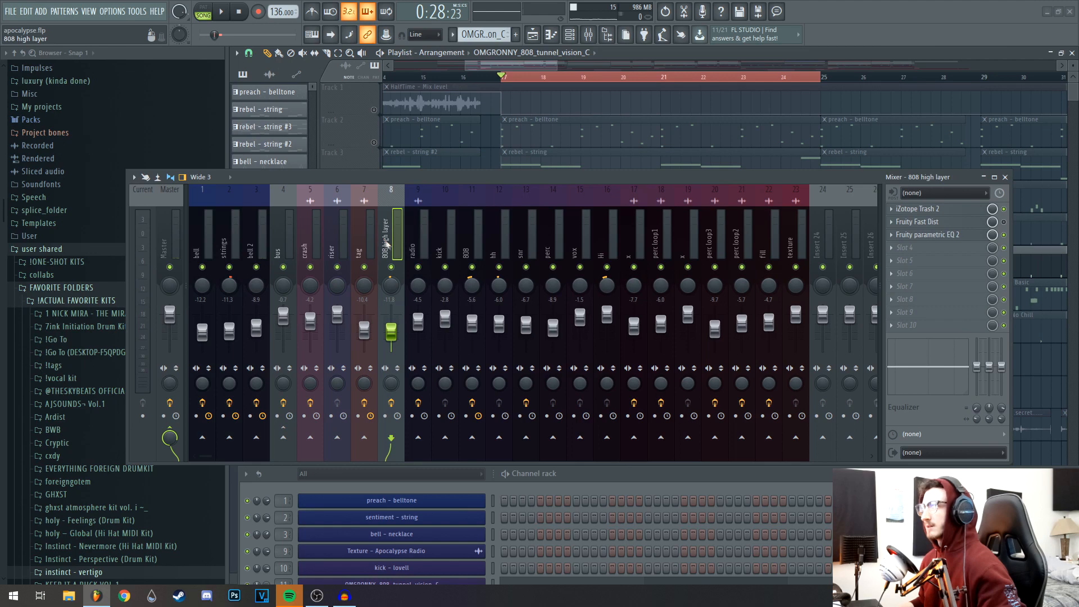
left_click_drag(771, 176, 738, 168)
left_click(902, 227)
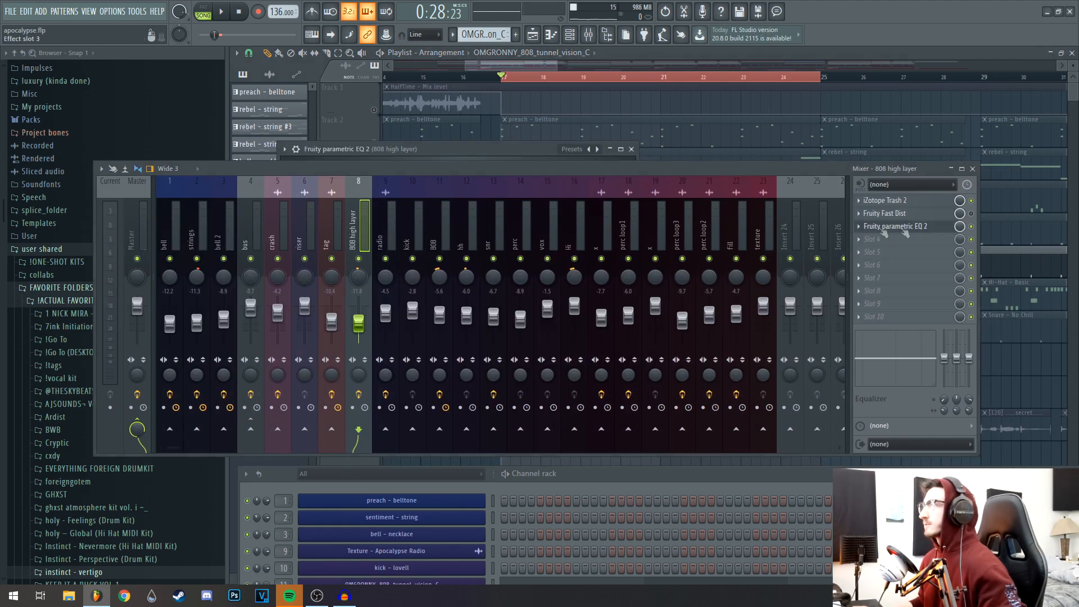
left_click_drag(624, 169, 581, 429)
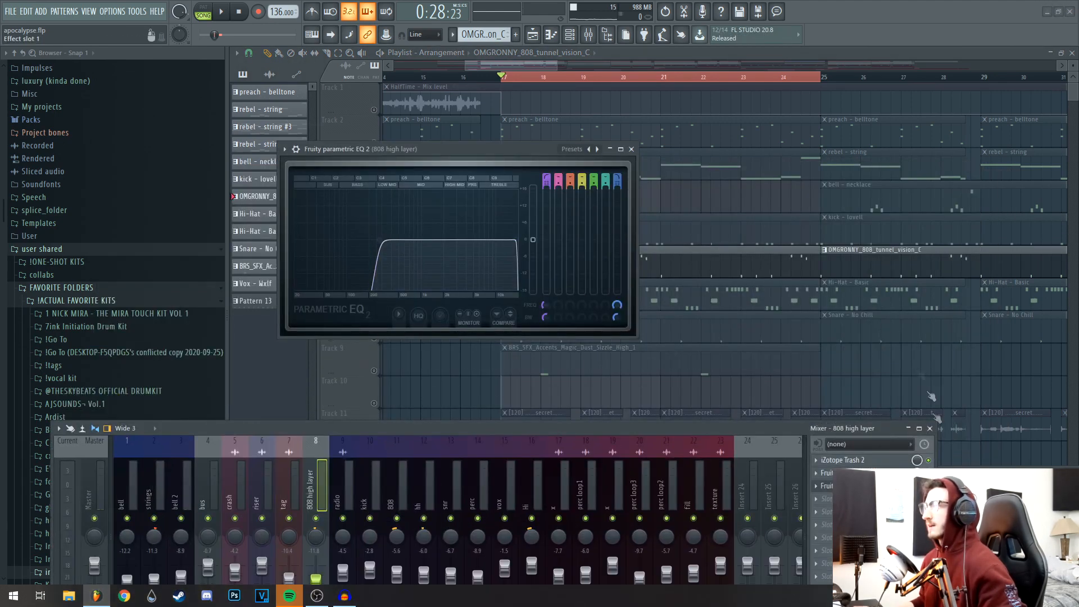
left_click(842, 460)
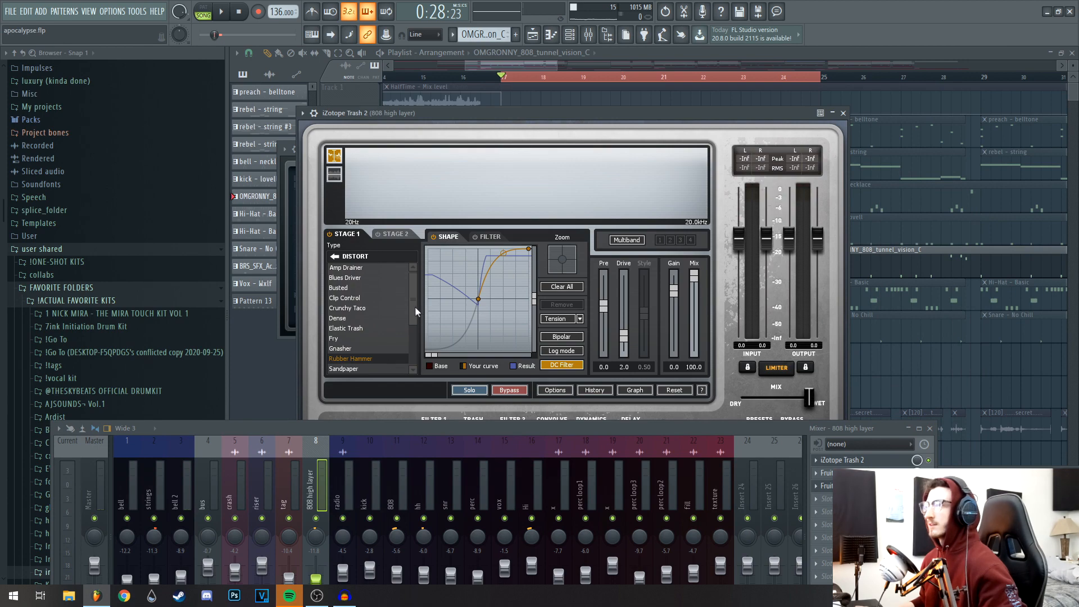
left_click_drag(415, 308, 416, 320)
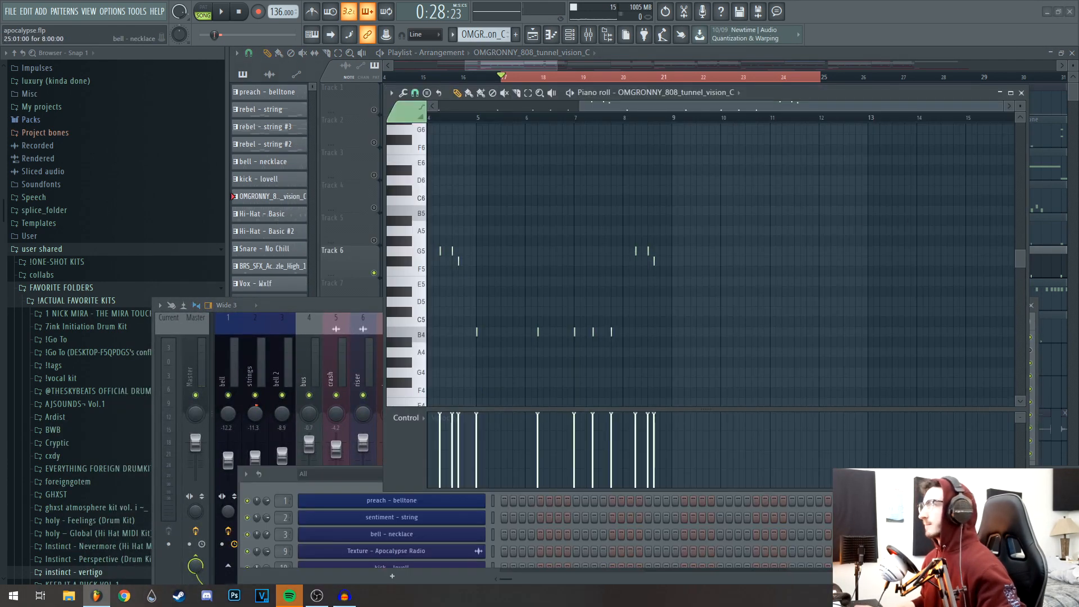
Examine the 808 notes in the piano roll, close it, and audition the pattern from bar 17 while watching the 808 high layer.
left_click_drag(562, 244, 903, 228)
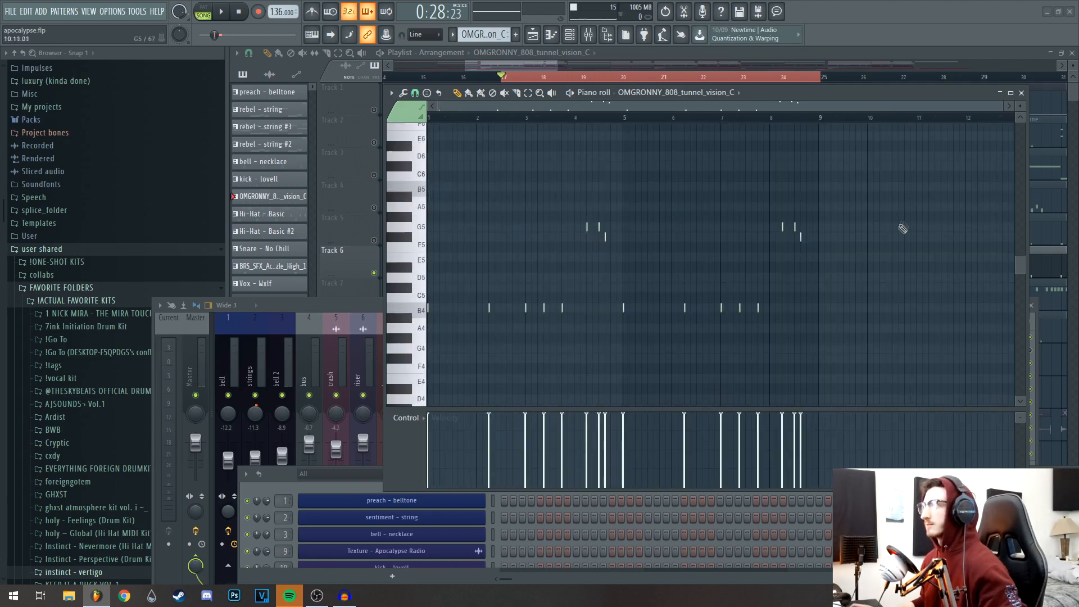
left_click(1021, 93)
key("space")
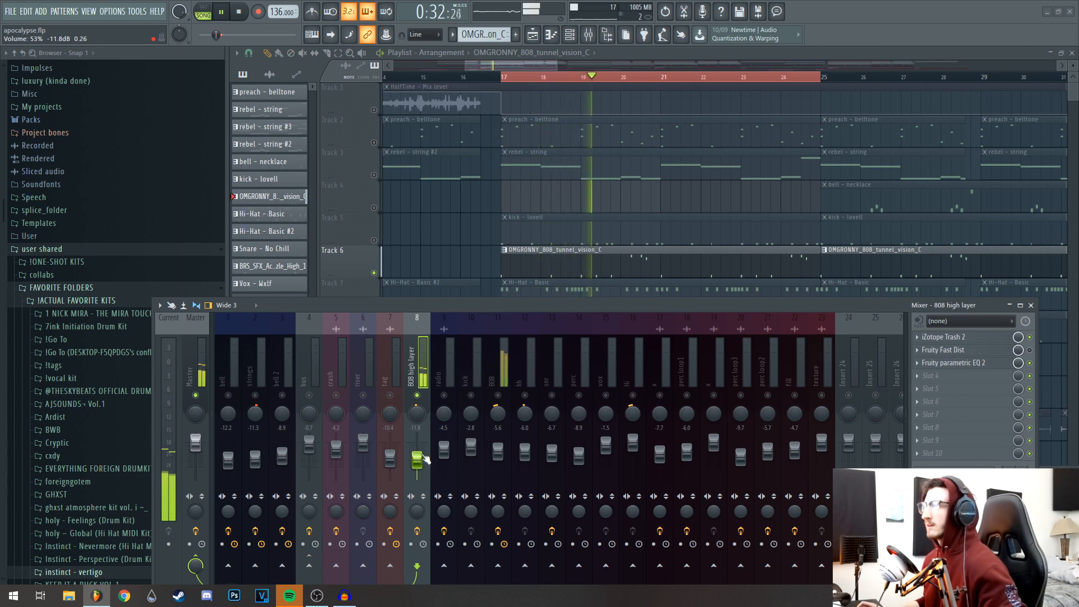
key("space")
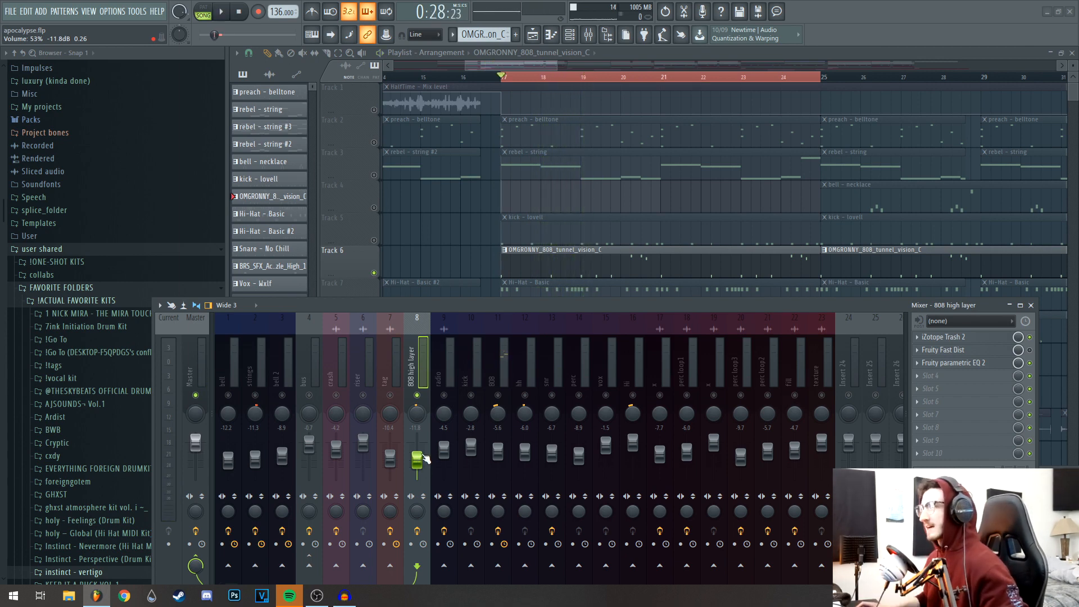
Play the 808 high layer together with the main 808 mixer track, then hide the mixer and channel rack.
left_click_drag(494, 308, 491, 286)
key("space")
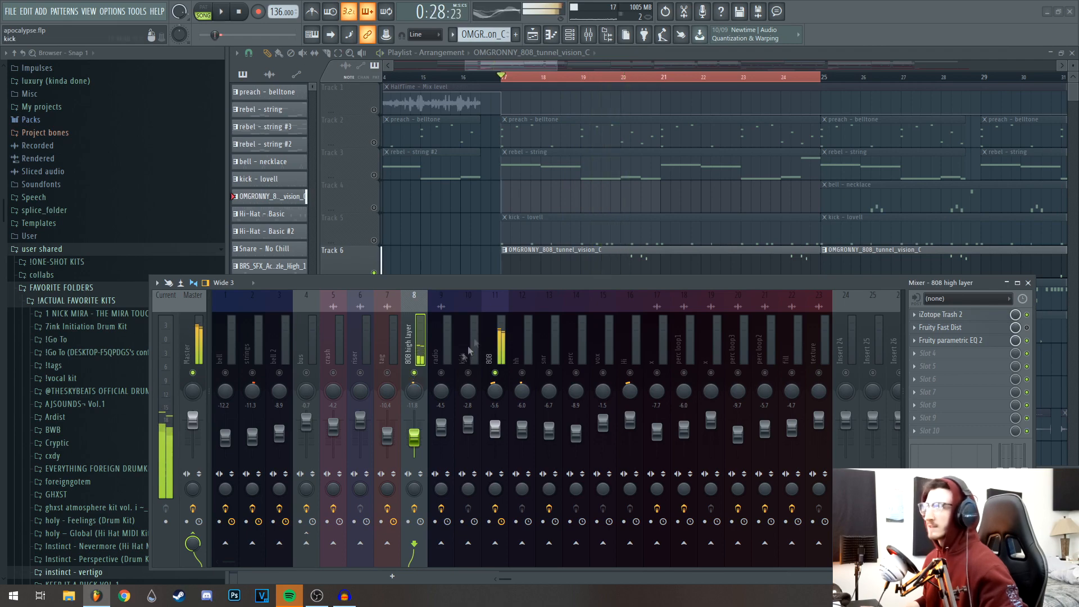
key("space")
left_click_drag(491, 289, 496, 343)
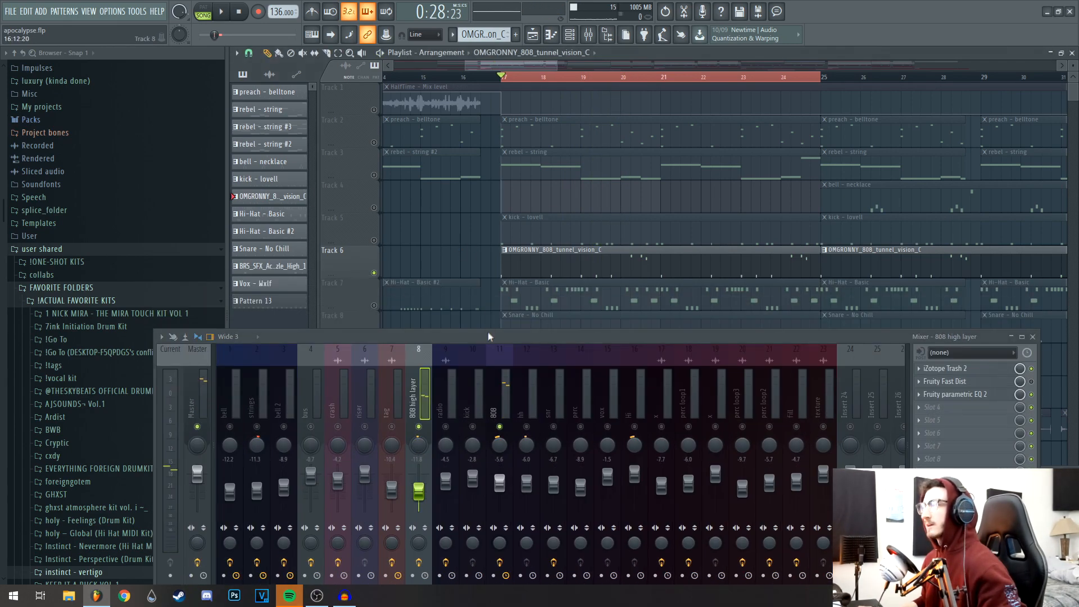
key("F9")
key("F6")
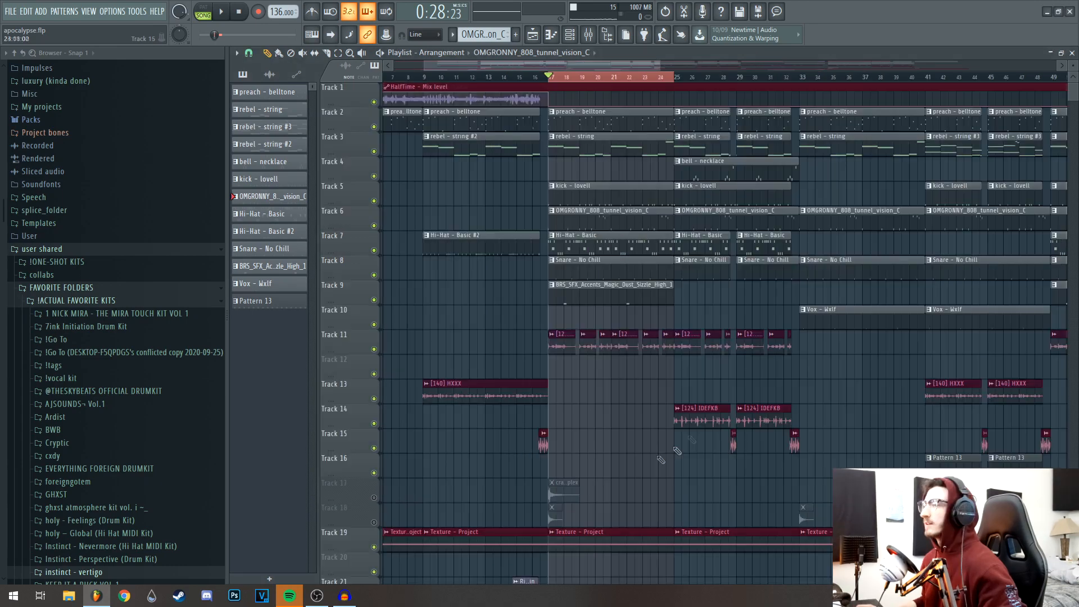
Look over the full arrangement in the playlist and check the Texture - Project clip on Track 19.
left_click_drag(667, 457, 751, 344)
scroll(715, 444, "down", 2)
scroll(715, 444, "down", 2)
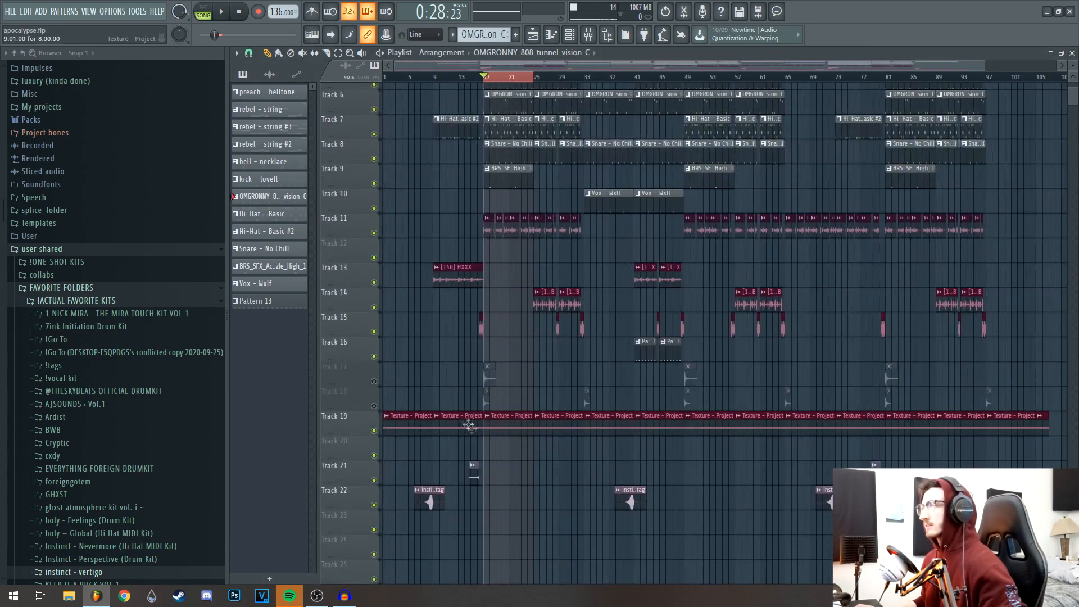
double_click(533, 424)
left_click_drag(519, 300, 566, 228)
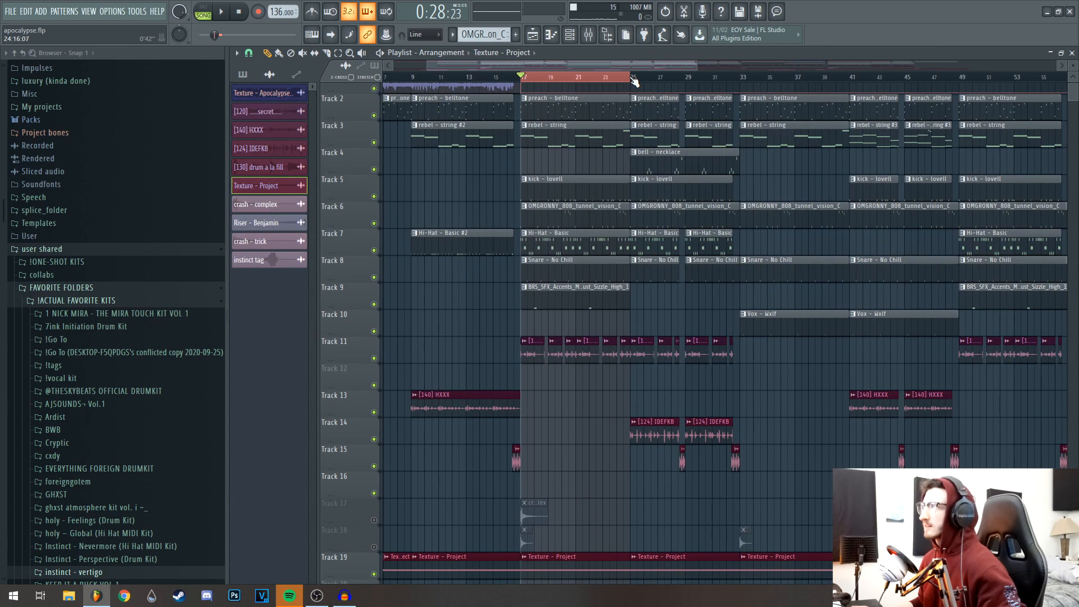
Select the section from bar 25 to bar 33, then inspect the [124] IDEFKB percussion loop's sampler channel and close it.
left_click_drag(634, 82, 734, 81)
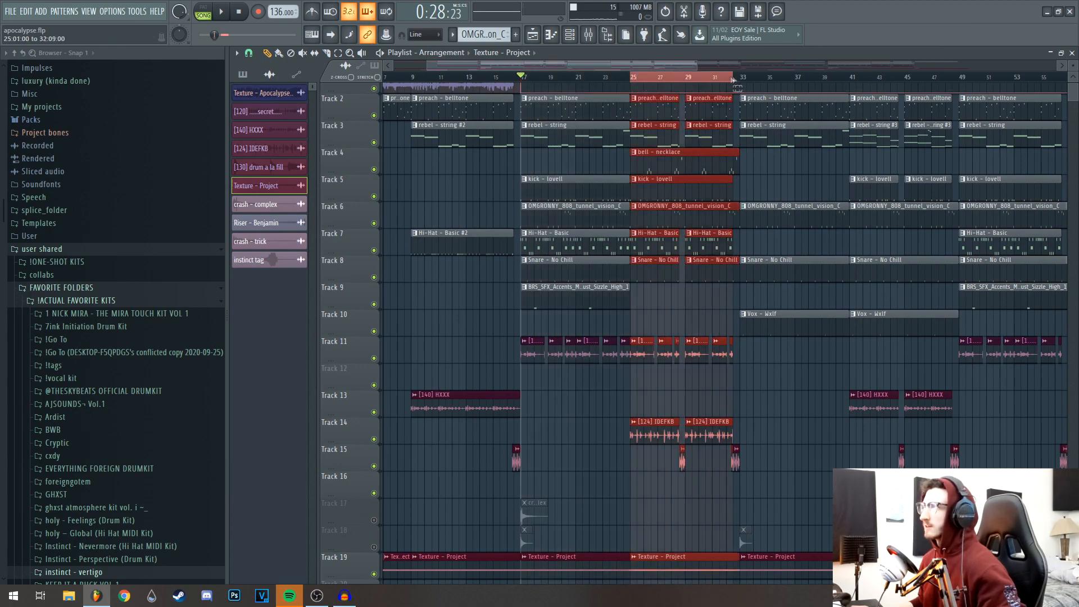
scroll(752, 146, "up", 2)
double_click(610, 354)
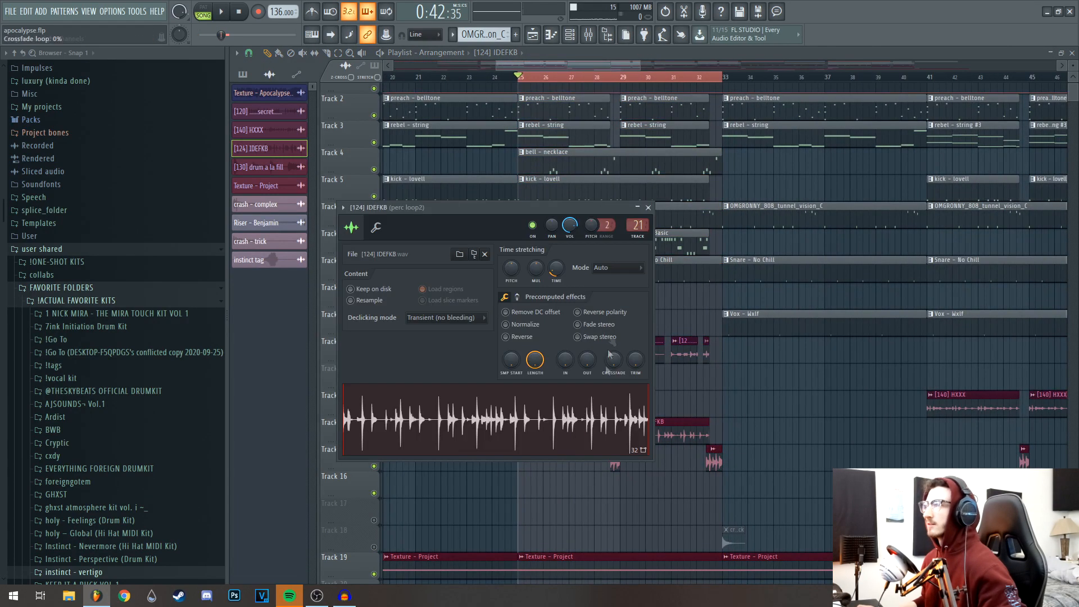
left_click_drag(446, 209, 511, 202)
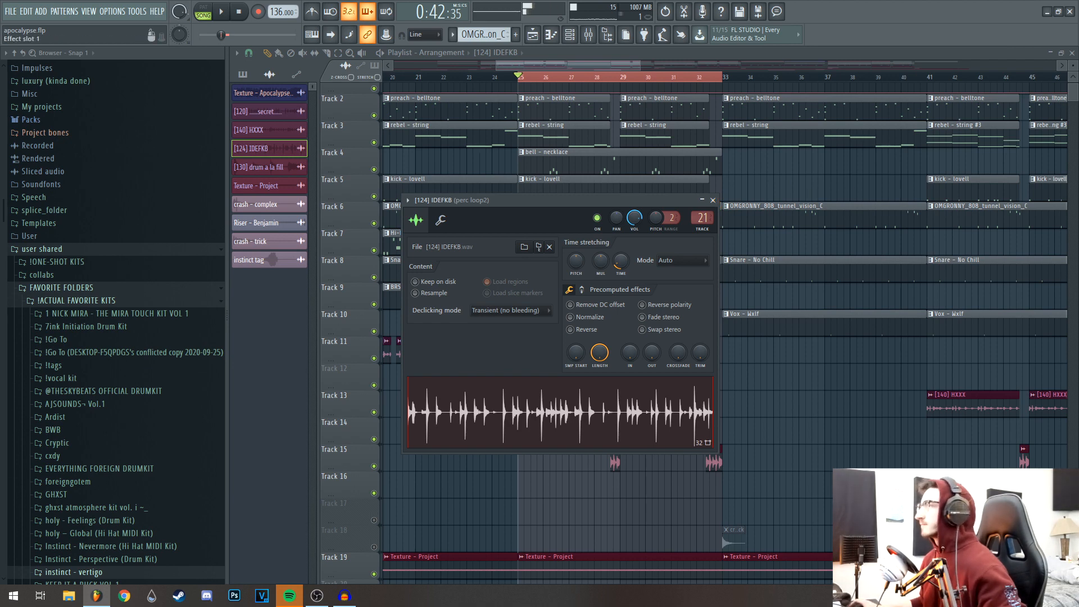
left_click(712, 201)
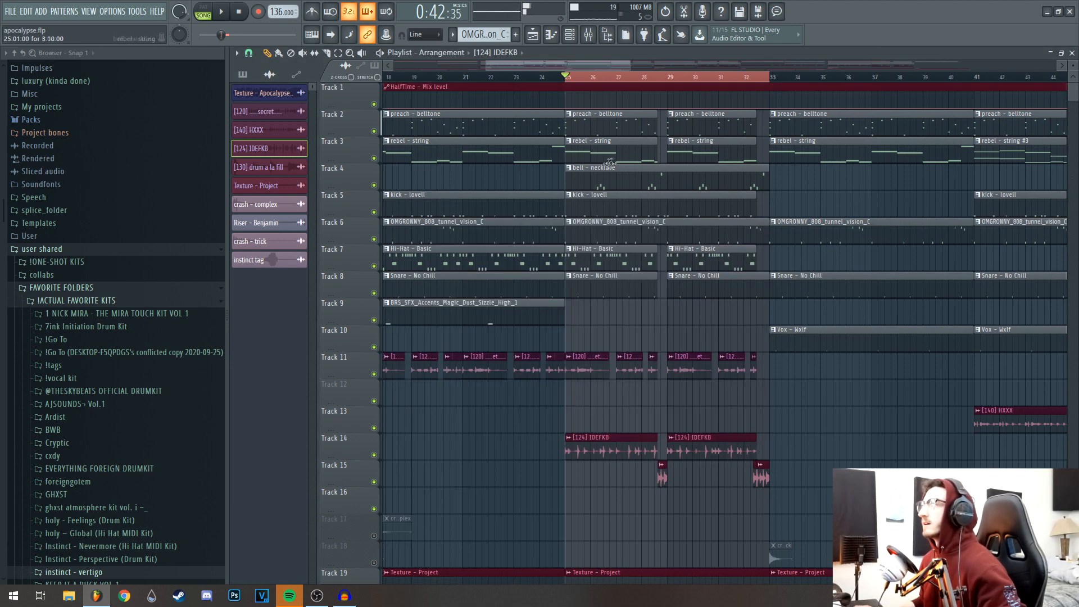
Examine the bell - necklace pattern's notes and audition it from bar 25 with Track 4 soloed, then unsolo the track.
double_click(609, 161)
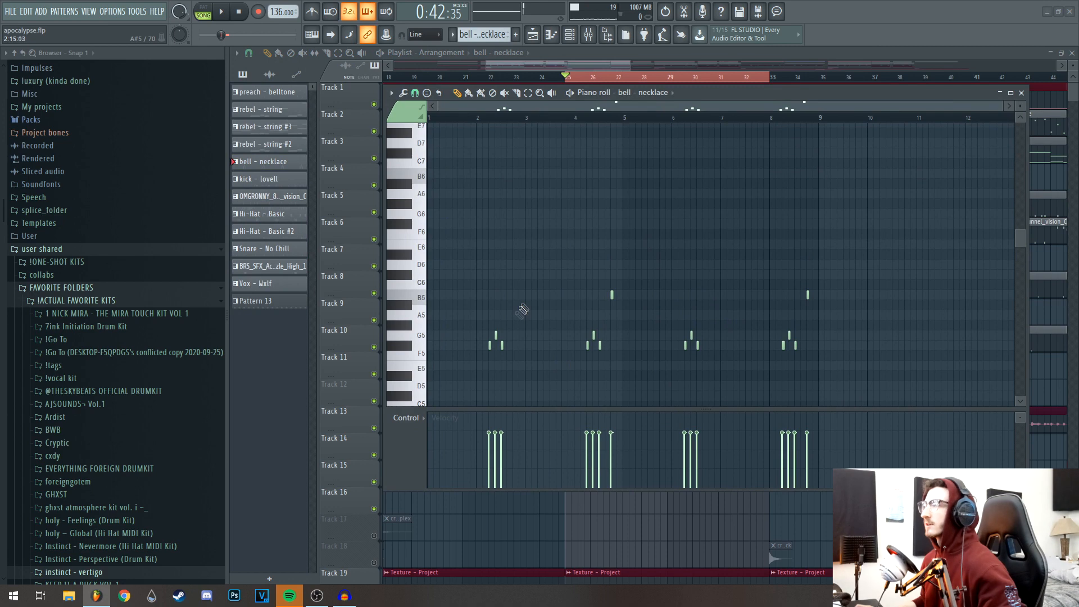
key("Escape")
key("space")
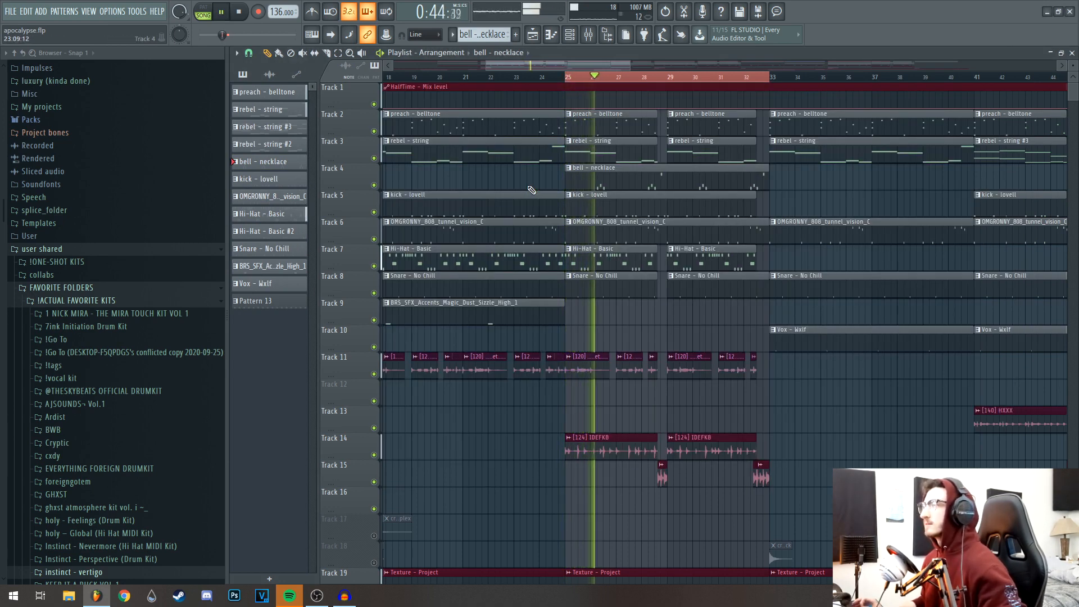
right_click(374, 185)
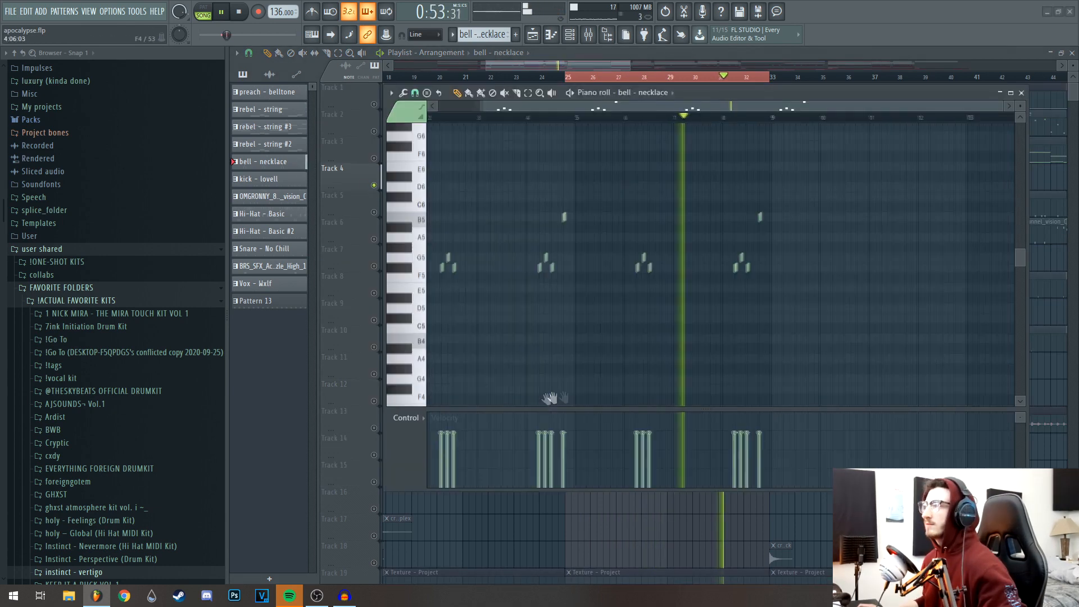
left_click_drag(551, 397, 597, 393)
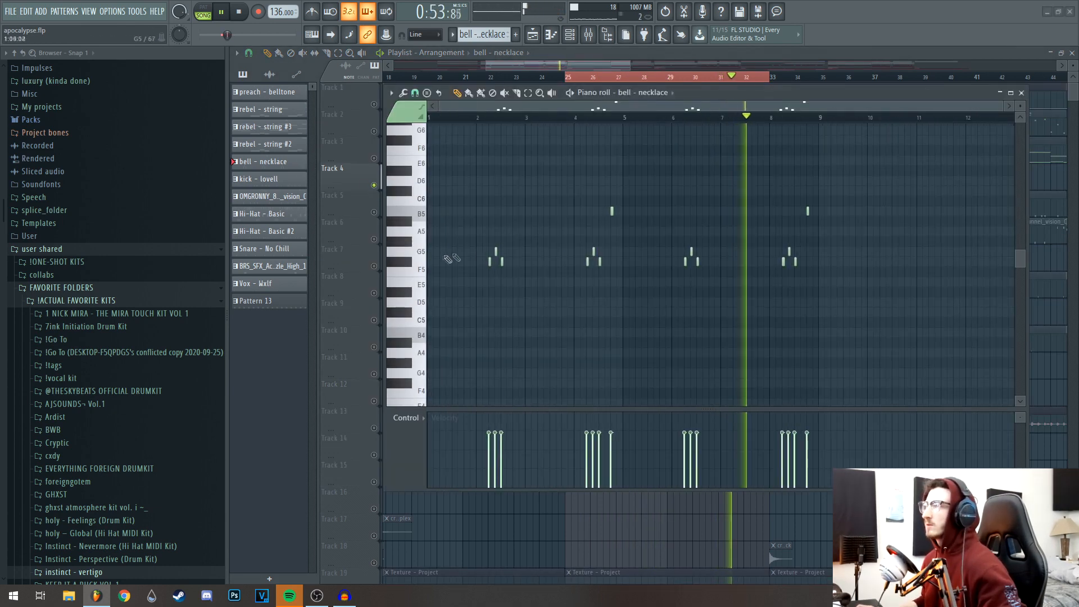
left_click_drag(635, 266, 721, 322)
left_click(1021, 93)
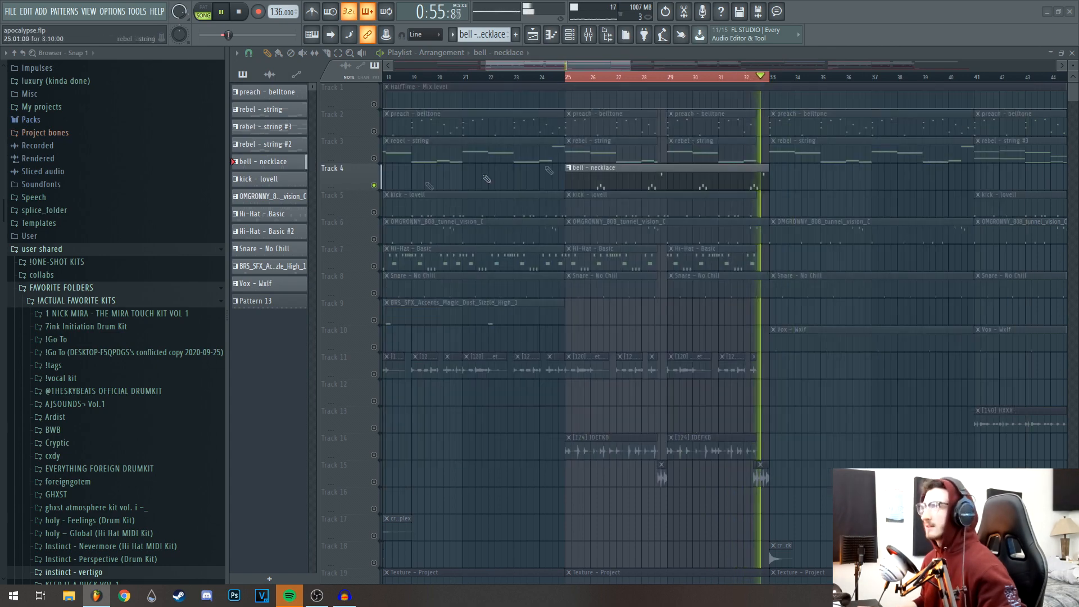
right_click(374, 186)
Look over the arrangement around the drop and select the section from bar 17 to bar 33.
scroll(482, 184, "down", 3)
scroll(477, 208, "down", 3)
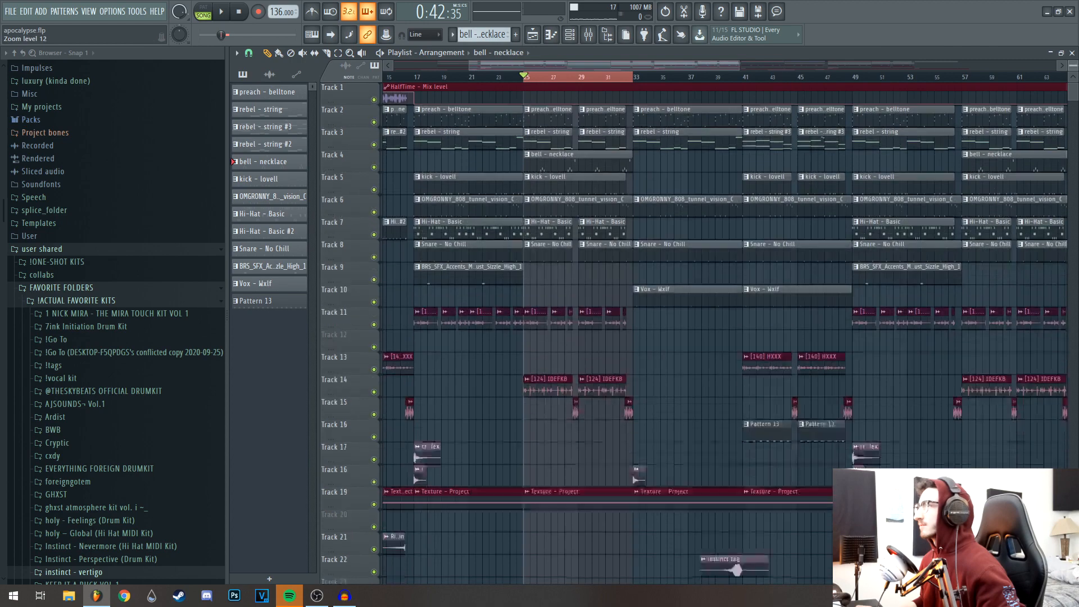
scroll(493, 254, "up", 4)
scroll(517, 224, "right", 2)
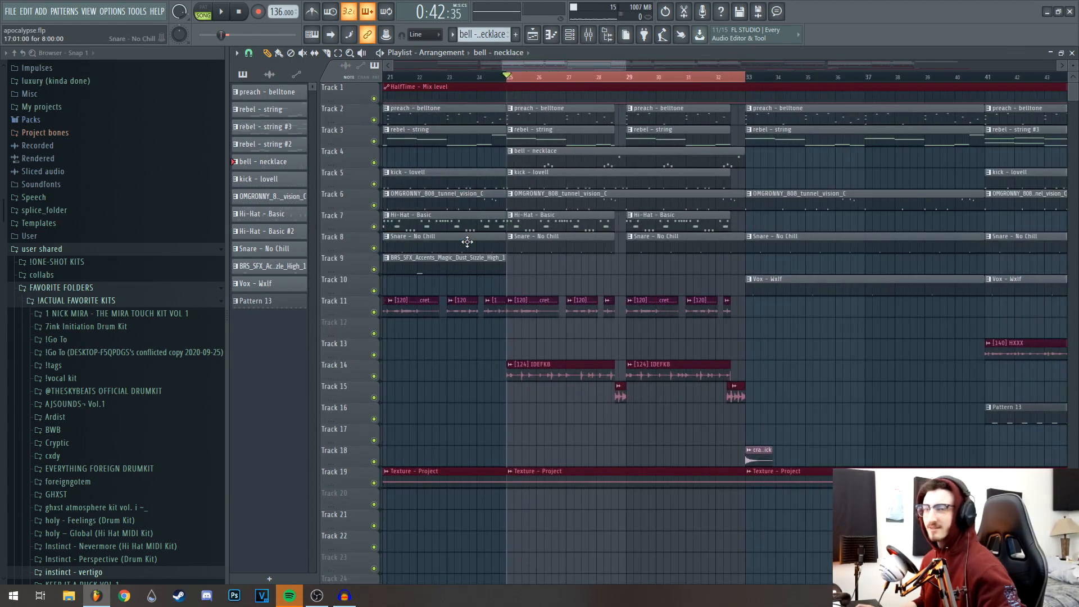
scroll(478, 307, "down", 3)
left_click_drag(596, 82, 809, 95)
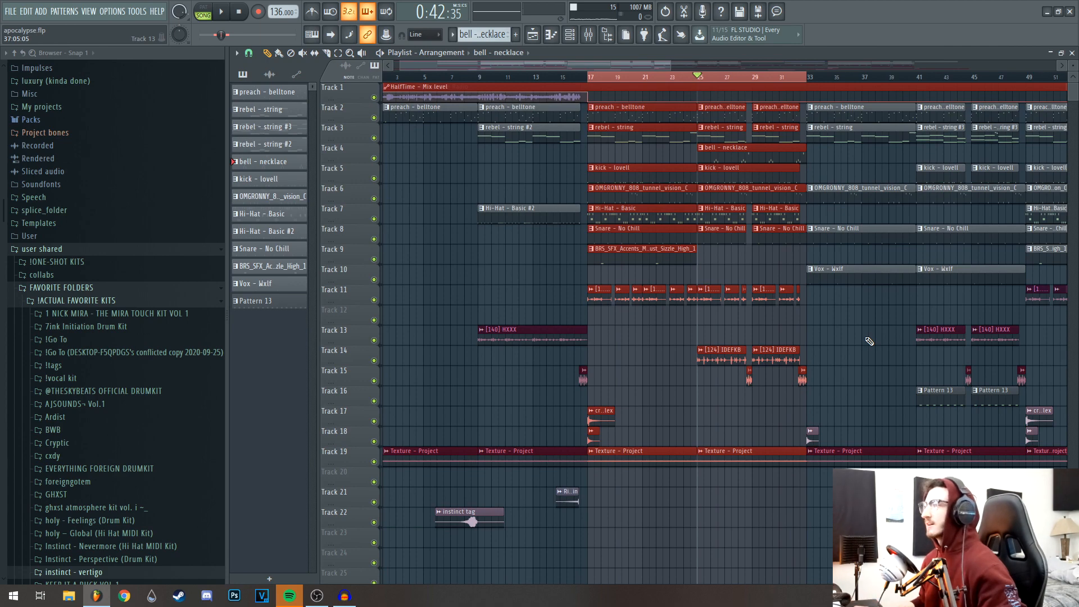
right_click(609, 344)
Select the section from bar 9 to bar 17, then examine the Hi-Hat - Basic #2 pattern's notes and close the piano roll.
left_click_drag(482, 83, 587, 83)
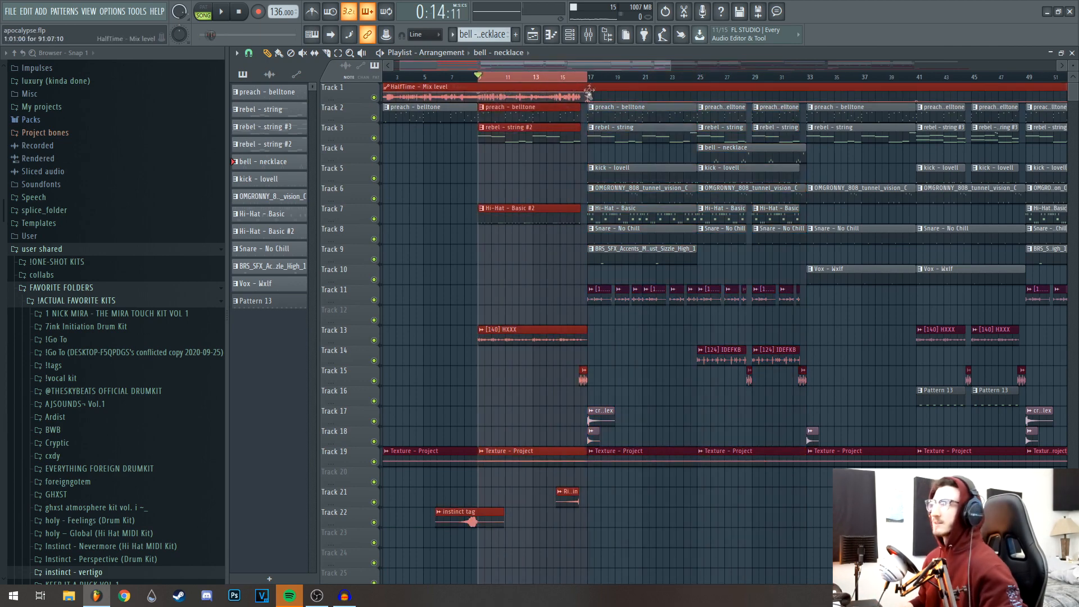
scroll(497, 295, "up", 3)
left_click_drag(507, 303, 517, 354)
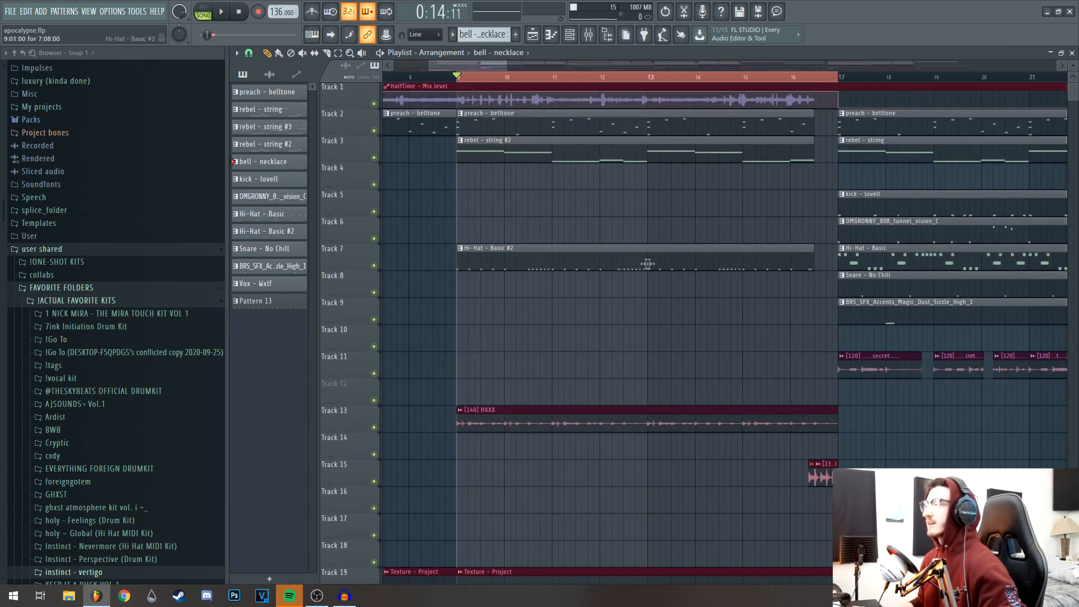
double_click(620, 261)
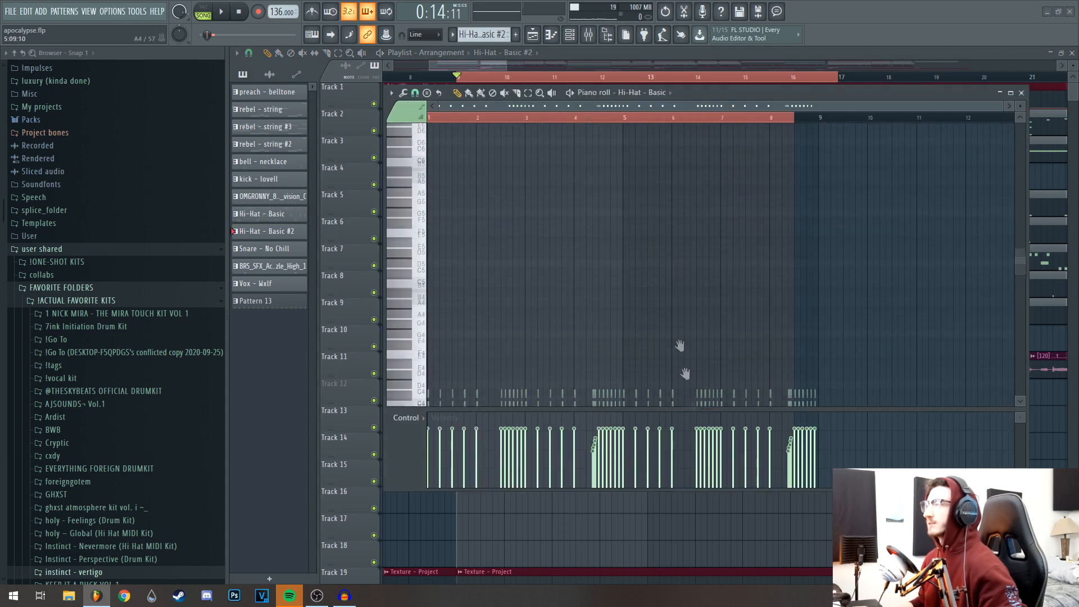
left_click_drag(731, 295, 731, 288)
left_click_drag(868, 252, 306, 298)
key("ctrl+d")
key("Escape")
Inspect the [140] HXXX percussion loop's sampler channel from Track 13, close it, and play the section from bar 9.
scroll(543, 367, "down", 4)
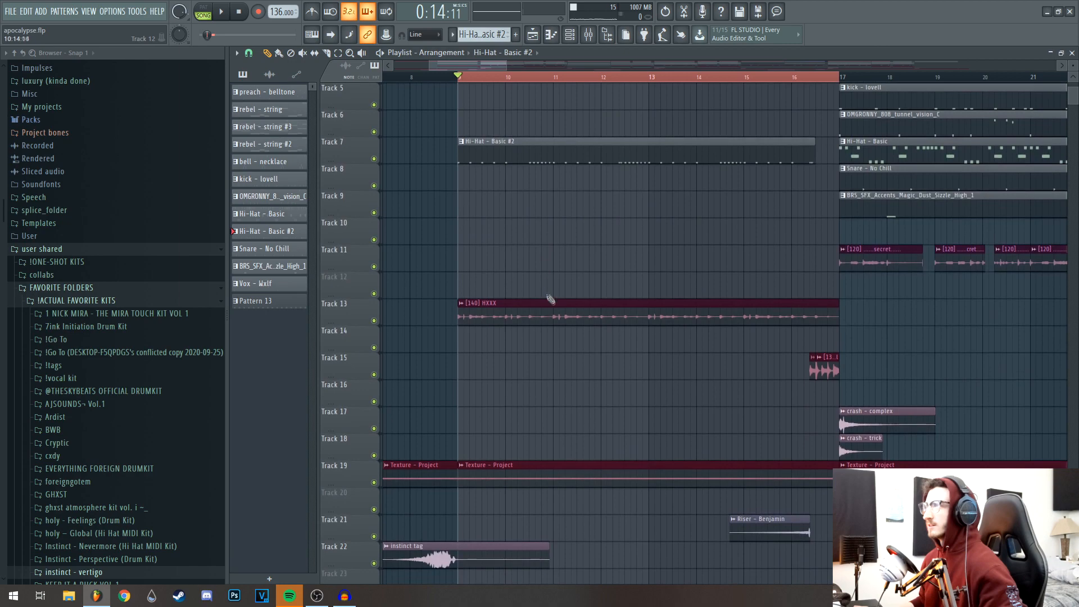
double_click(549, 314)
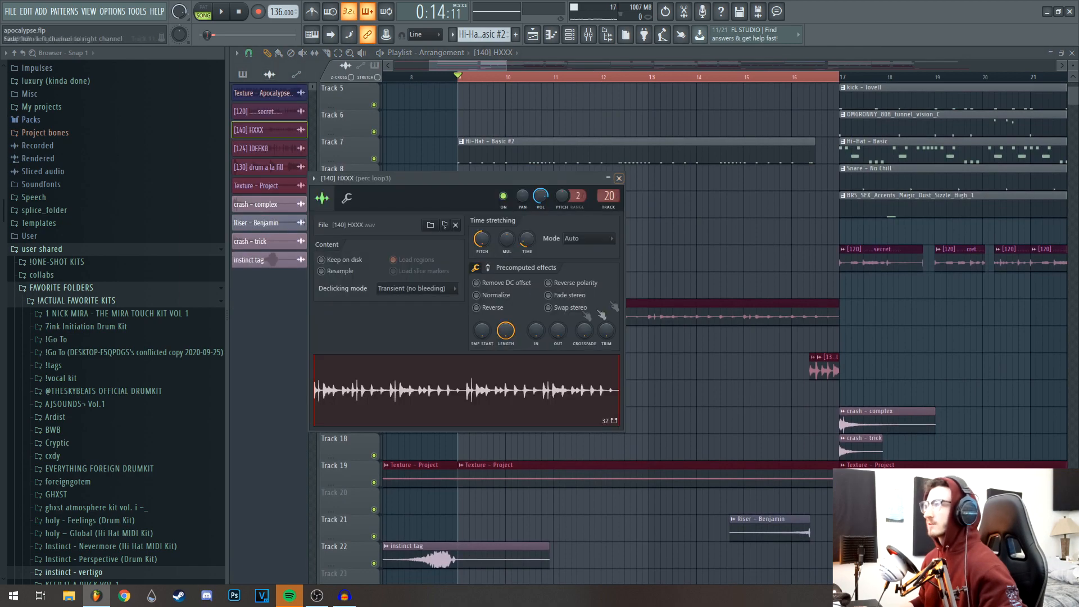
left_click(618, 179)
key("space")
scroll(564, 253, "up", 4)
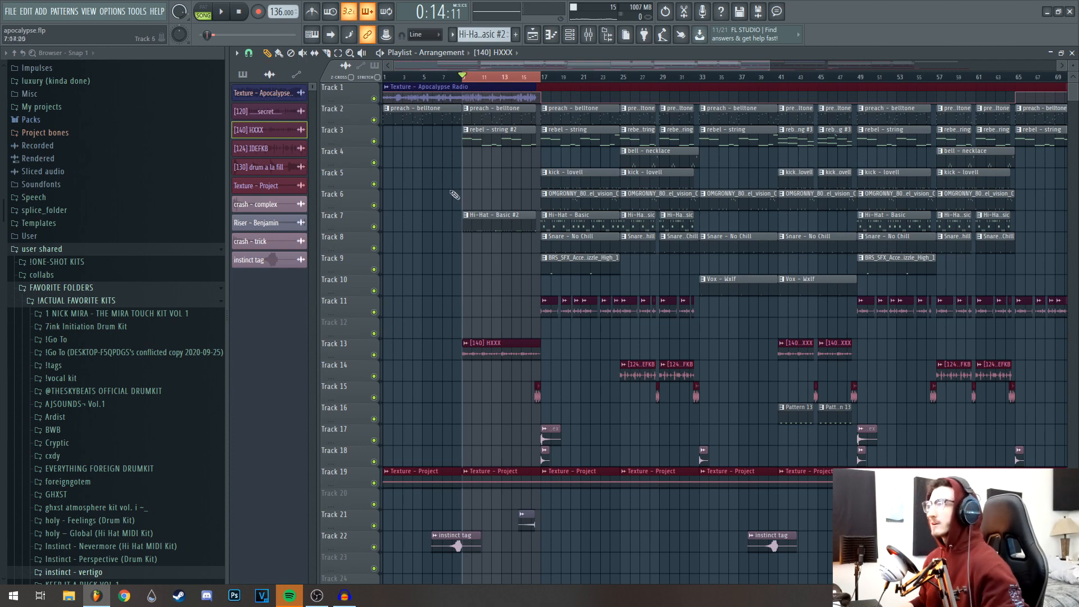
Look over the arrangement, select the section from bar 33 to bar 49, and clear the clip selection.
scroll(610, 175, "right", 3)
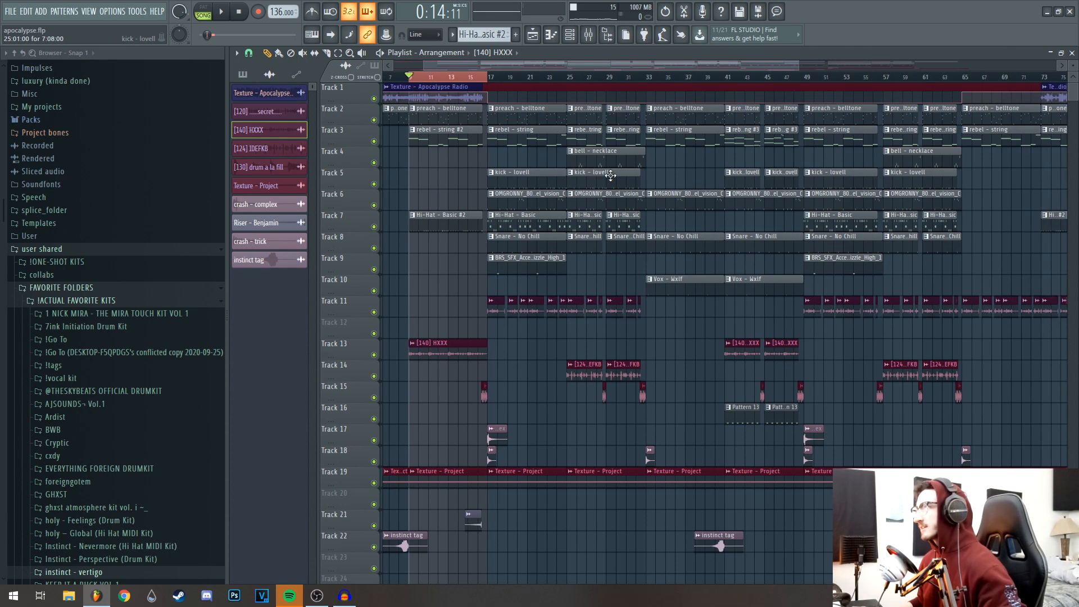
scroll(515, 172, "left", 3)
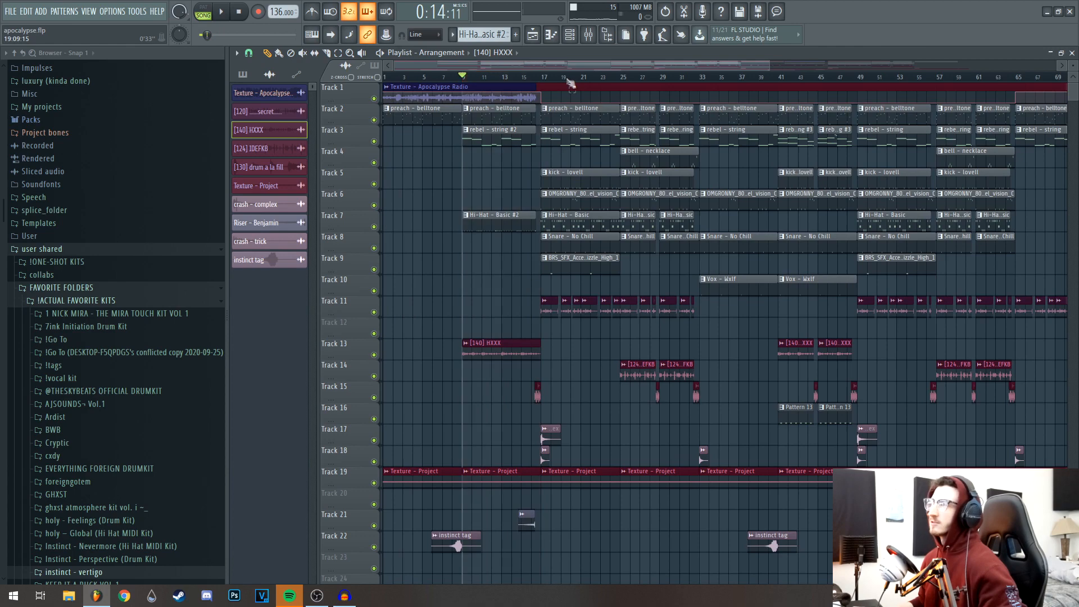
scroll(513, 177, "up", 5)
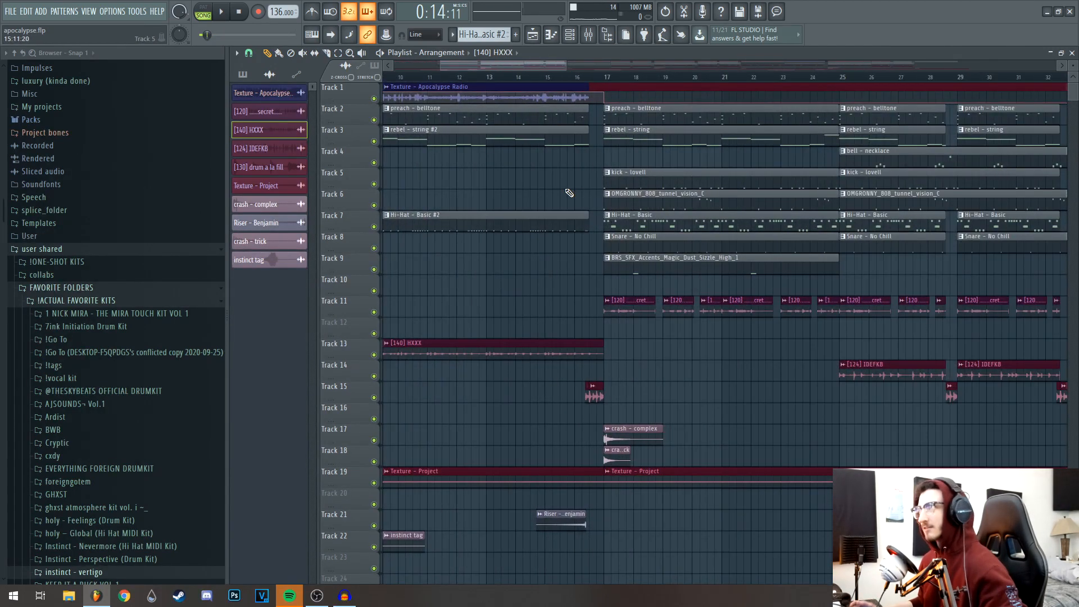
scroll(573, 194, "down", 4)
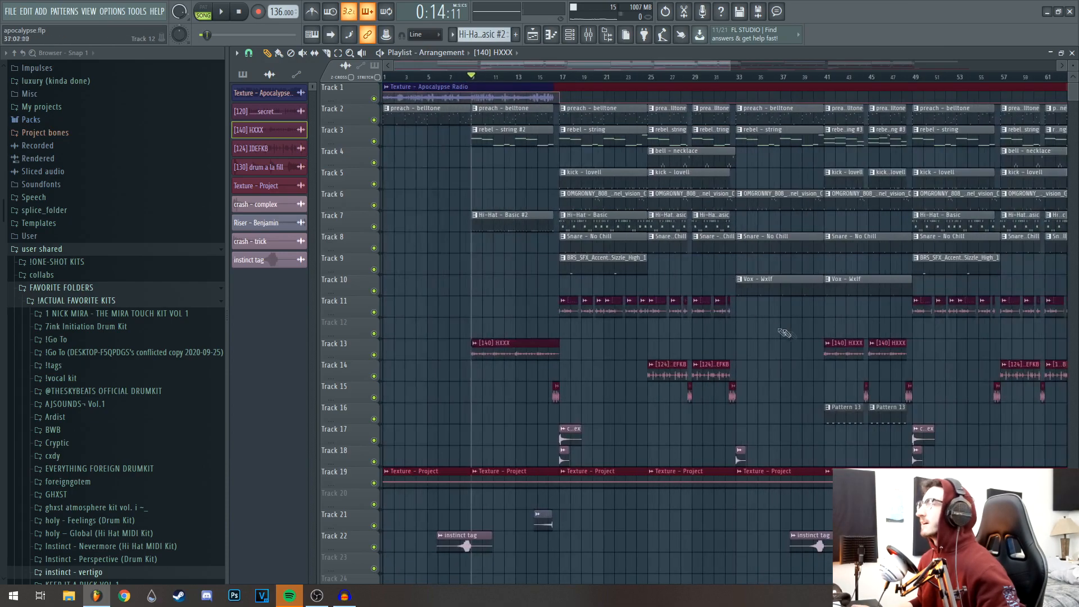
scroll(573, 312, "up", 3)
scroll(589, 150, "down", 2)
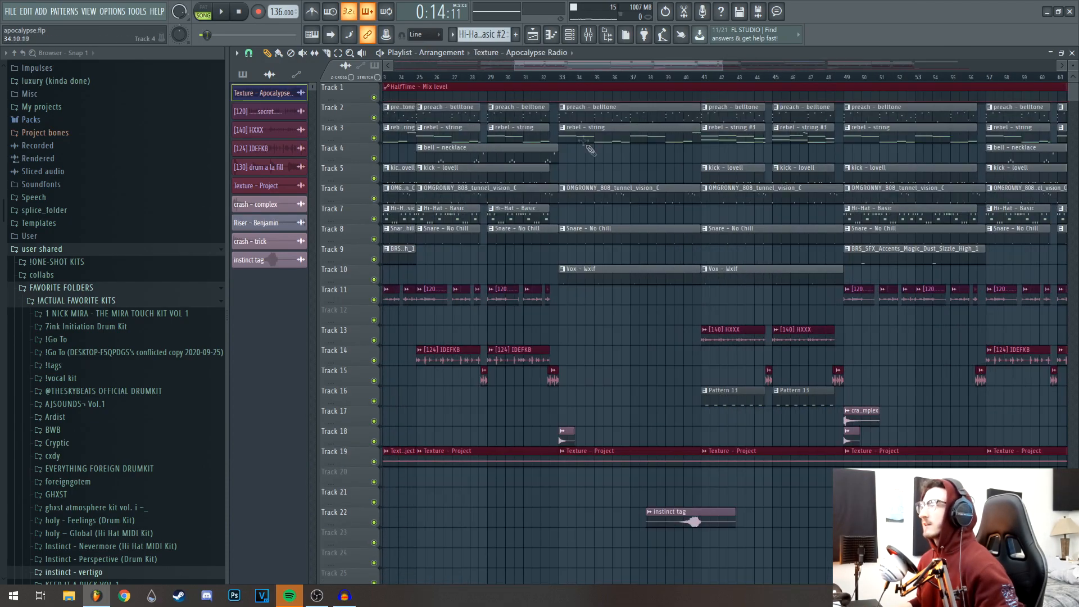
left_click_drag(563, 79, 848, 95)
left_click_drag(667, 161, 619, 170)
key("ctrl+d")
Solo Track 10 and briefly audition its Vox - Wxlf pattern from bar 33.
right_click(371, 279)
key("space")
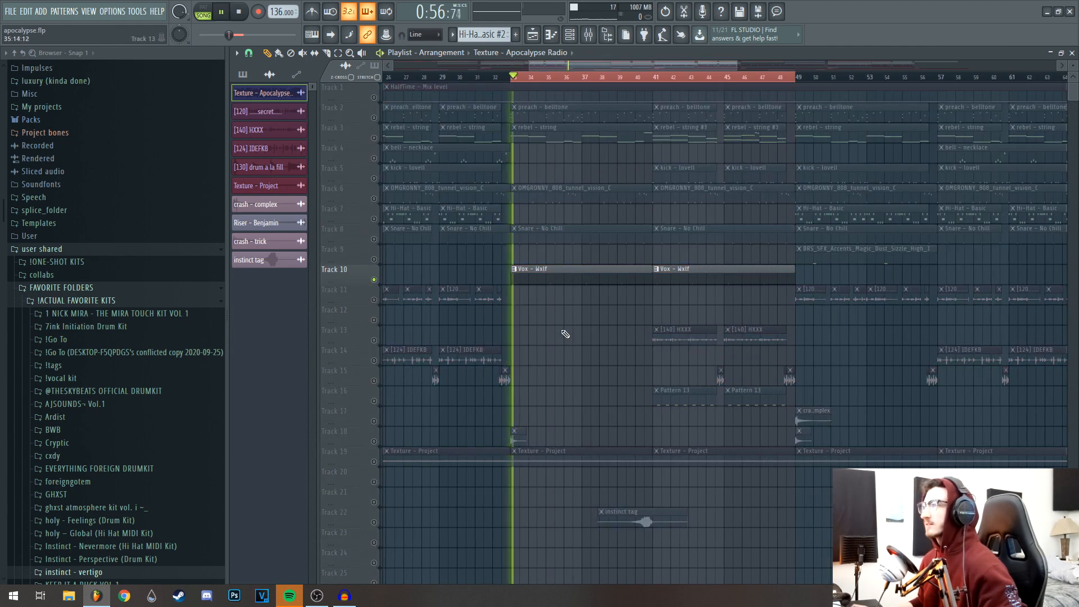
key("space")
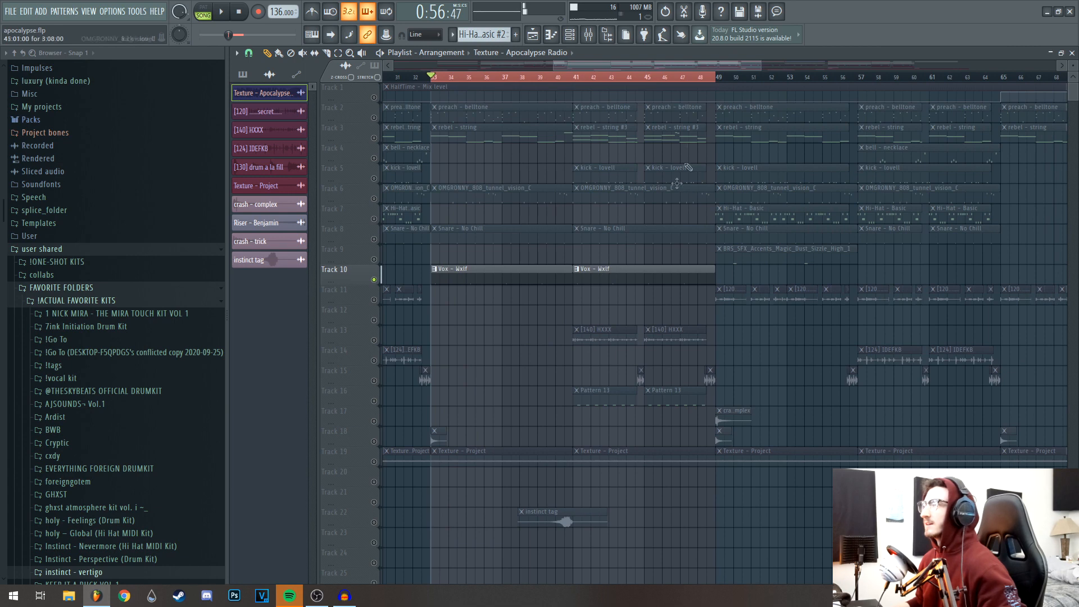
Select the section from bar 41 to bar 49, unmute Track 16, and play Pattern 13 together with the vox.
left_click_drag(582, 84, 715, 79)
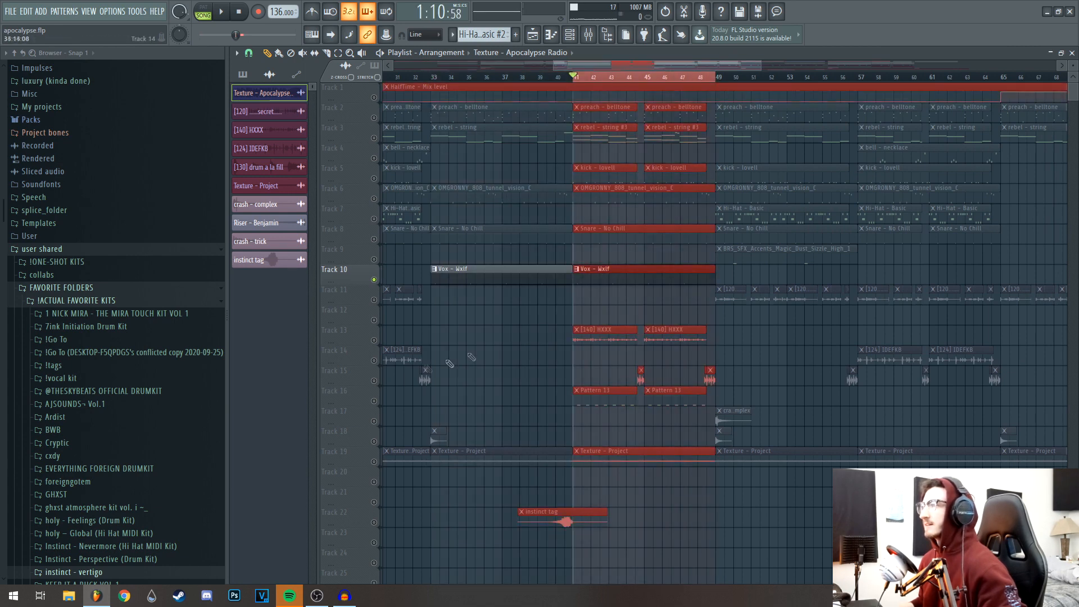
left_click(374, 401)
left_click(530, 383, "ctrl")
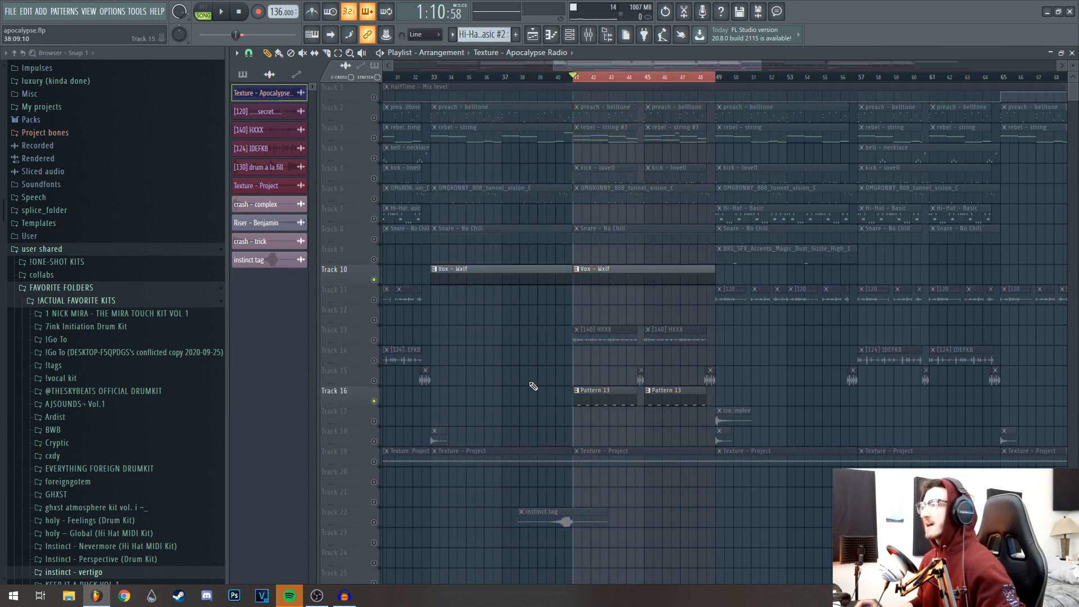
key("space")
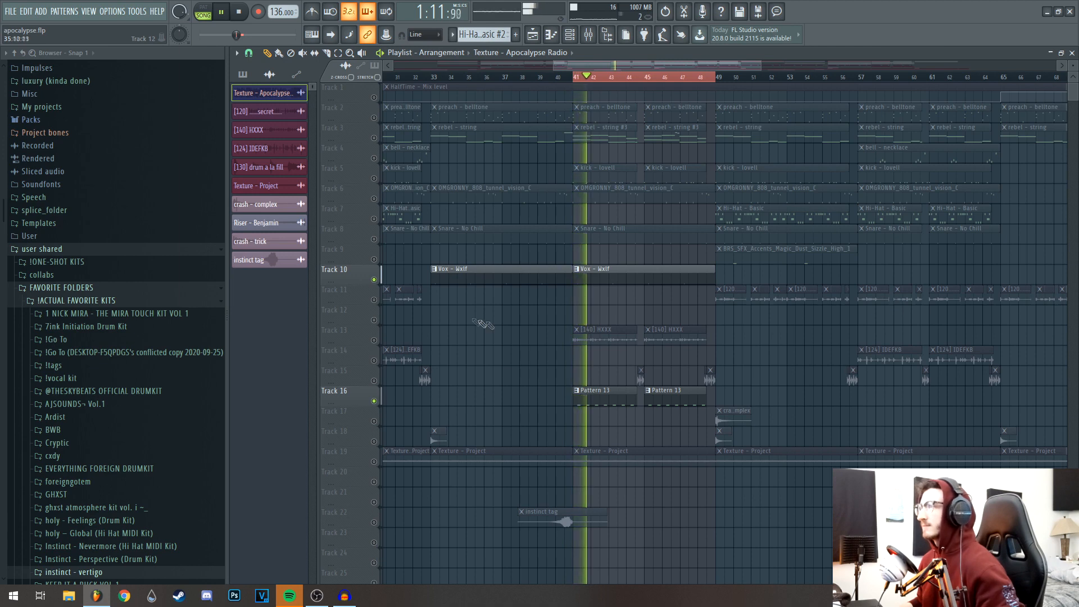
Stop playback and unmute Tracks 13, 8, 6, 5 and 2 to add their percussion, snare, 808, kick and belltone parts.
left_click(373, 340)
key("space")
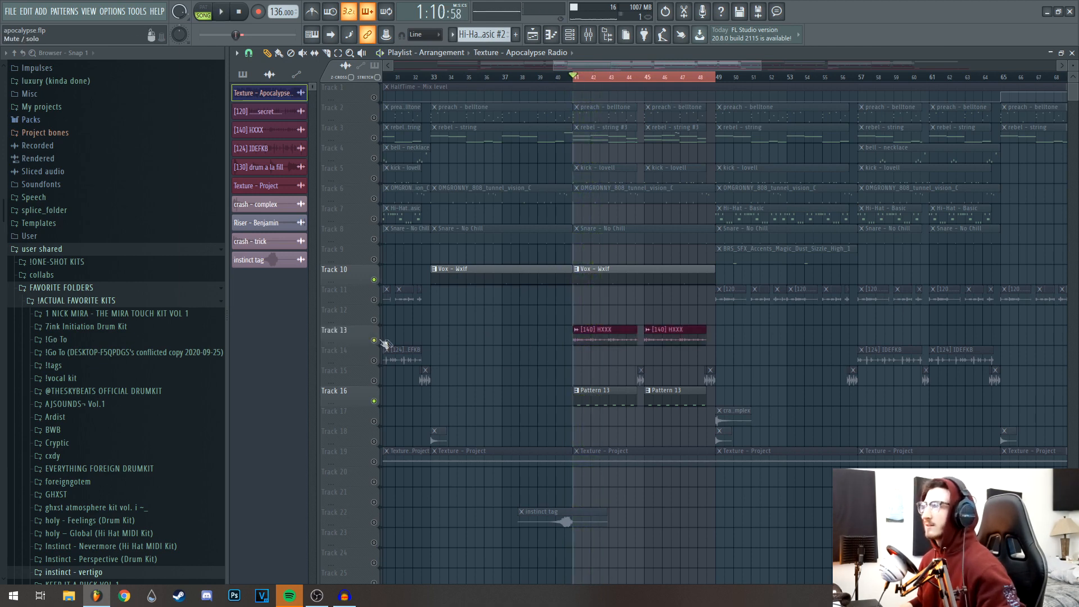
scroll(505, 337, "right", 1)
left_click(373, 239)
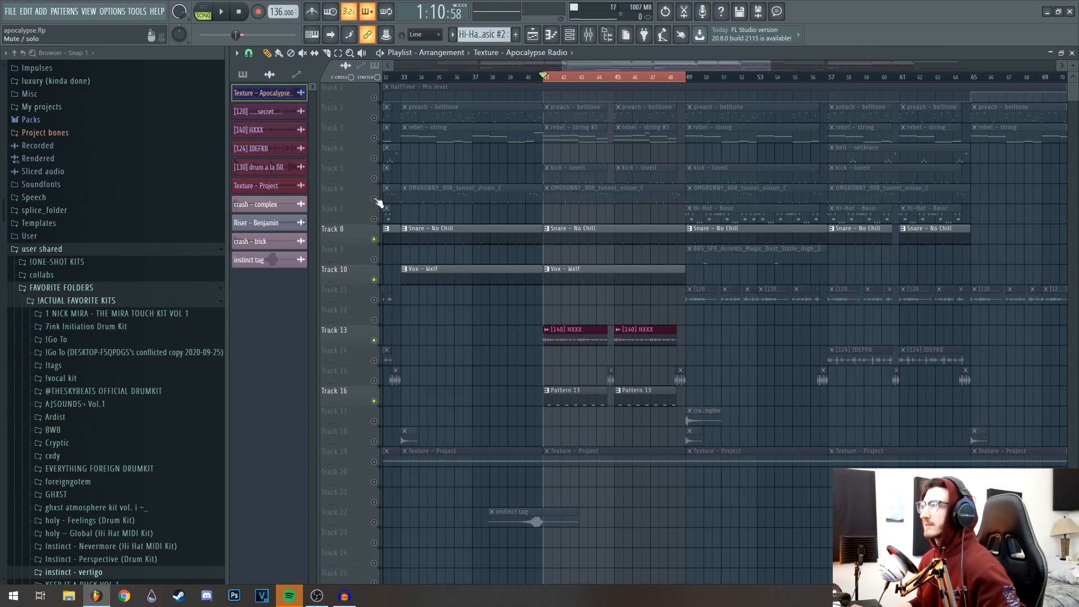
left_click(373, 199)
left_click(374, 178)
left_click(373, 118)
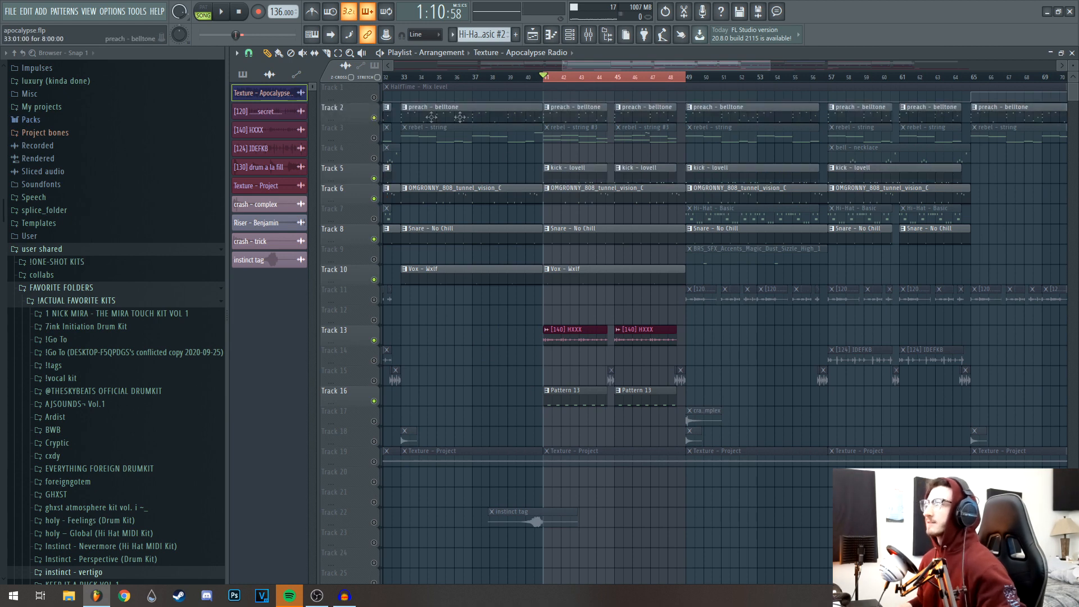
Unmute Track 3, examine the notes of its rebel - string #3 pattern, and close the piano roll.
left_click(564, 135)
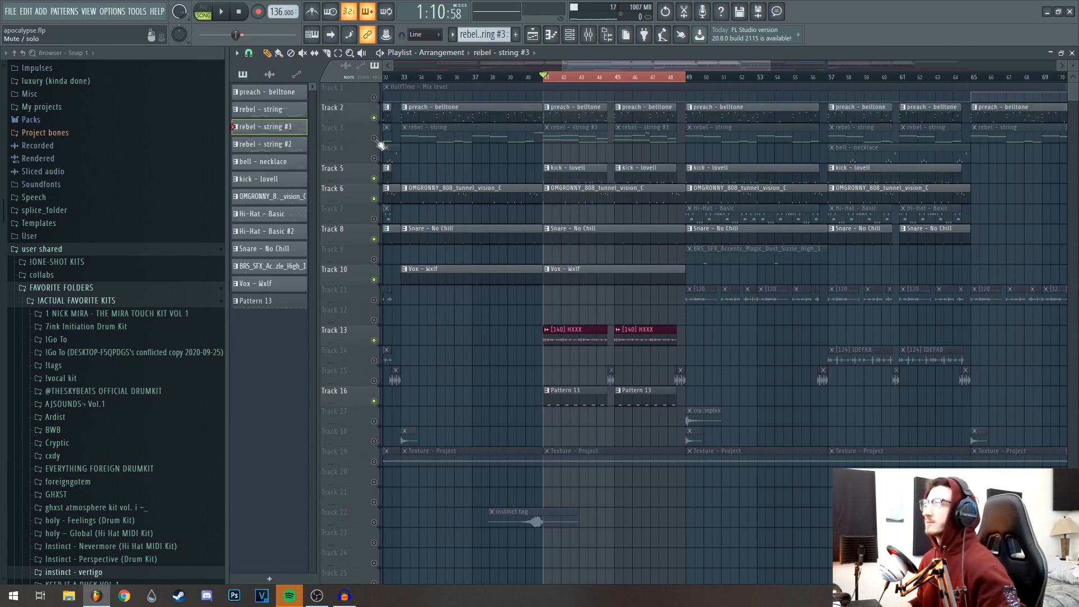
left_click(374, 138)
double_click(584, 133)
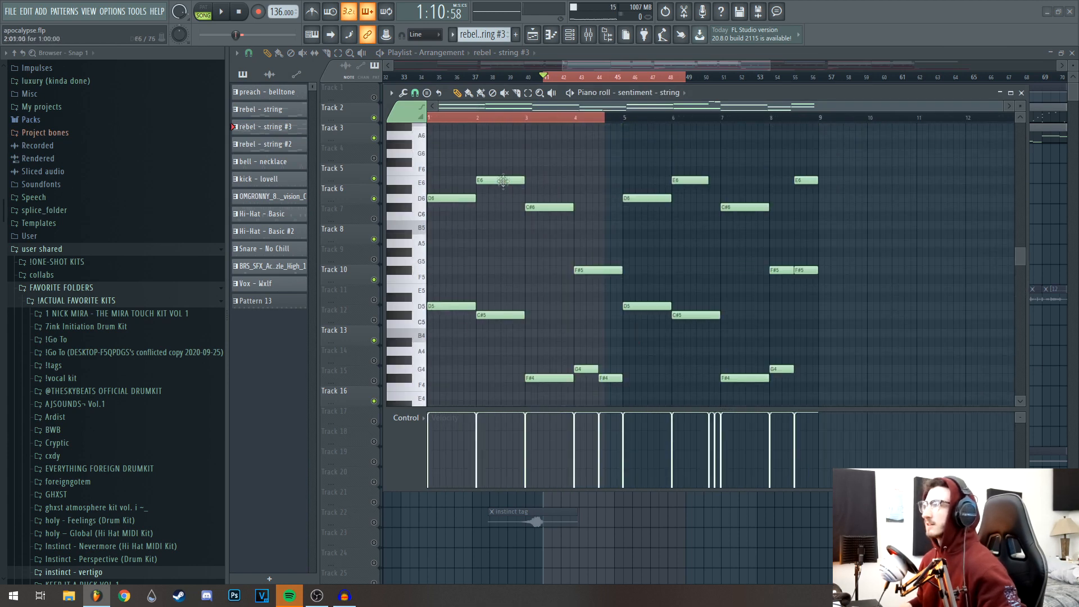
left_click(1021, 93)
Unmute the Texture - Project clips on Track 19 and audition the combined layers from bar 41.
scroll(472, 174, "down", 6)
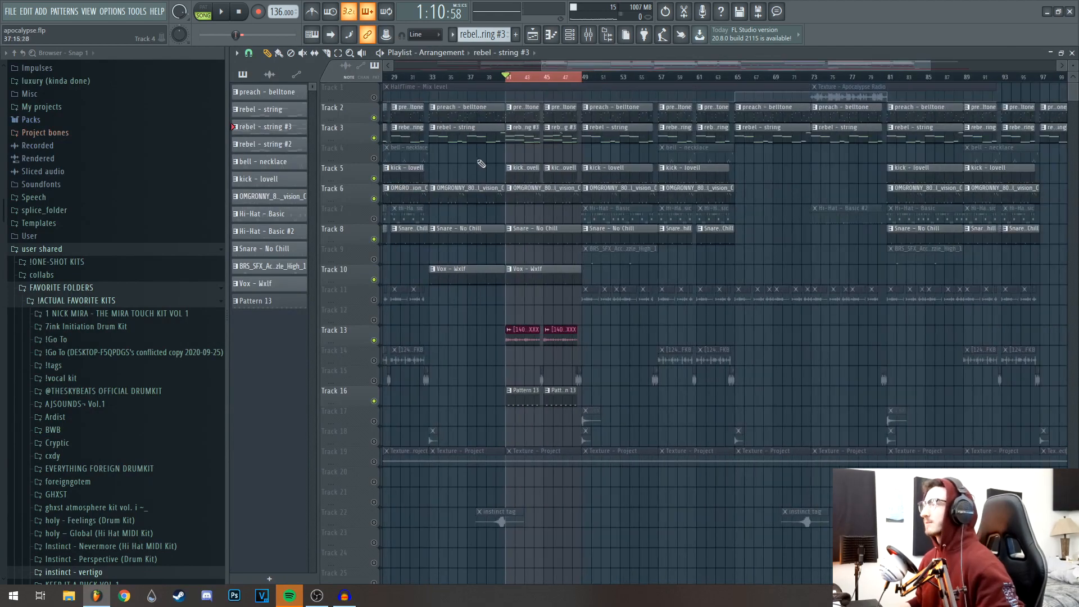
scroll(494, 168, "up", 3)
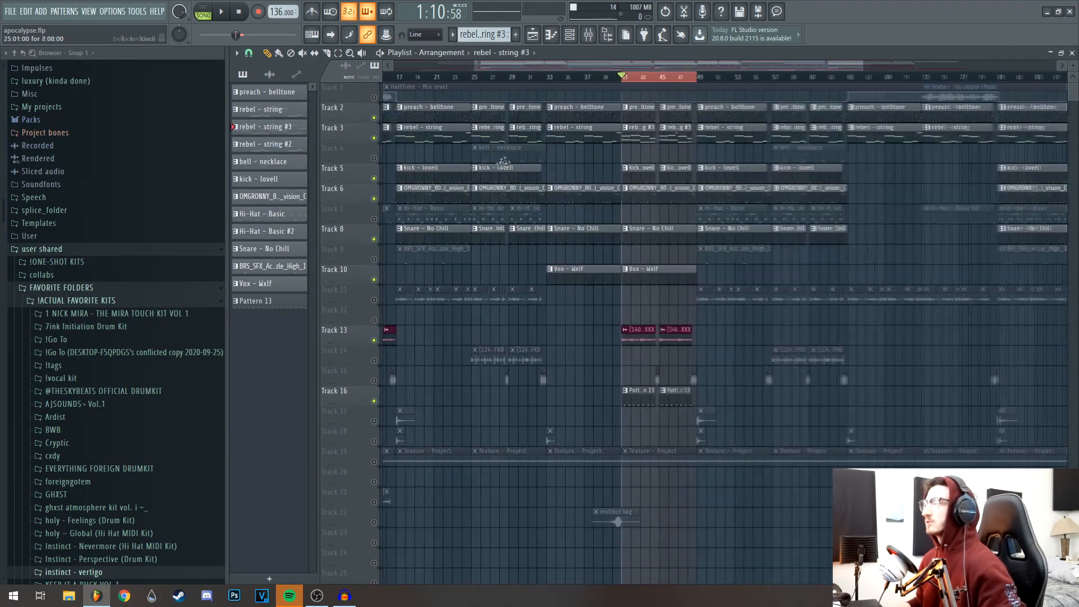
scroll(478, 358, "up", 3)
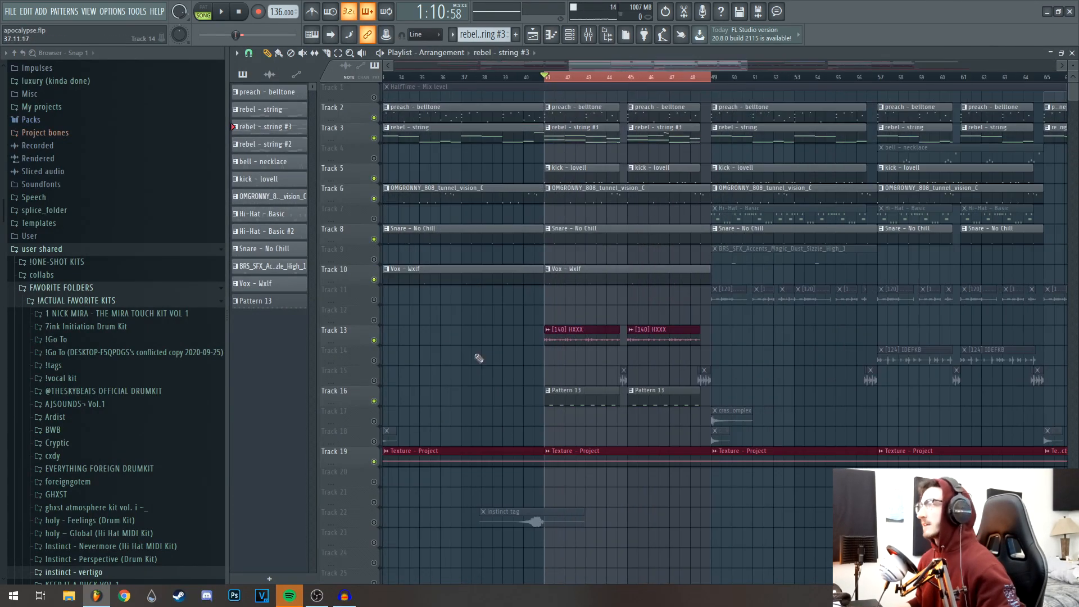
key("space")
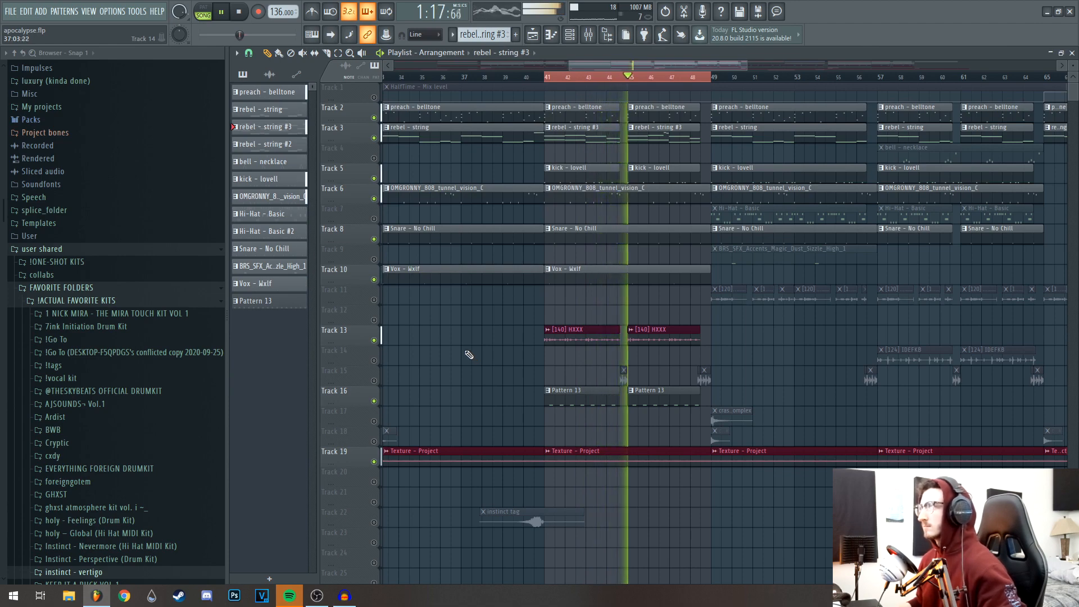
key("space")
Clear the section selection, solo Track 15, and place the playhead just before its drum fill leading into bar 33.
scroll(590, 335, "up", 3)
scroll(590, 336, "left", 6)
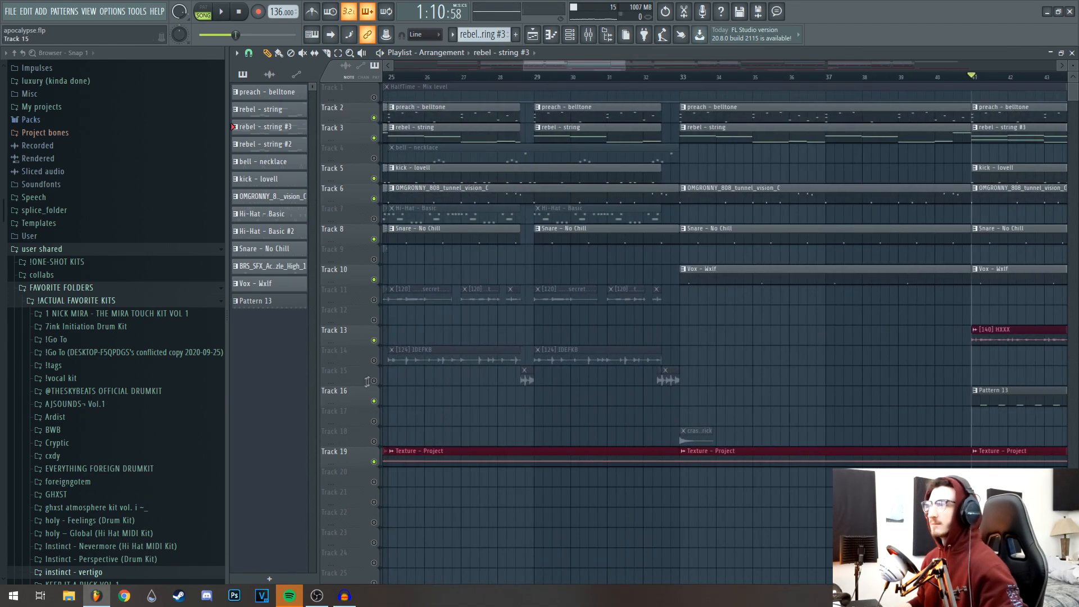
left_click(363, 383)
scroll(513, 429, "left", 1)
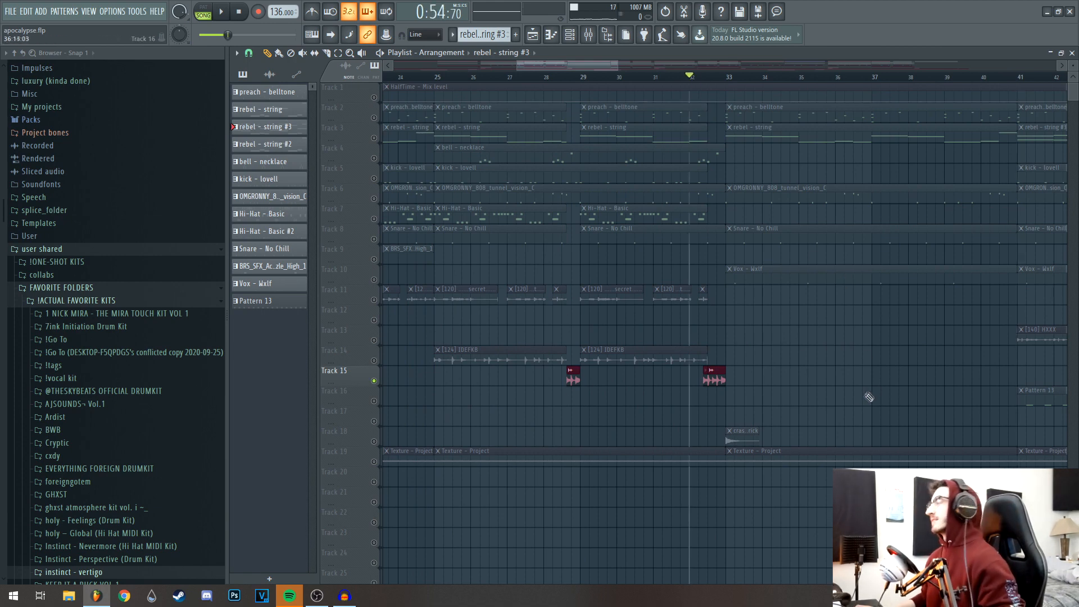
Inspect the [130] drum a la fill sampler channel, close it, and audition the fill before bar 33.
double_click(573, 375)
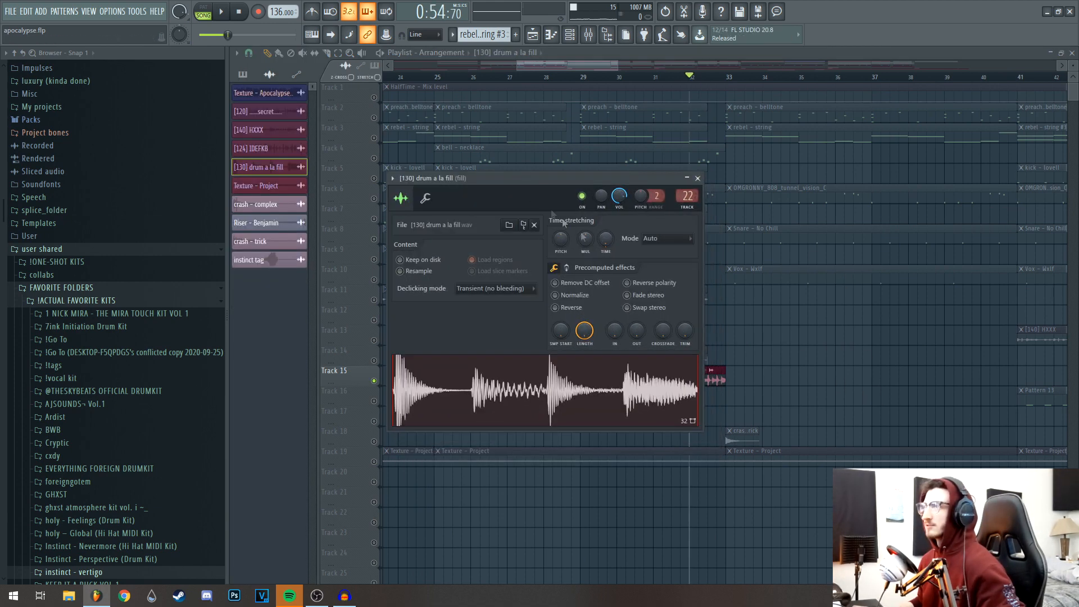
left_click(697, 178)
key("space")
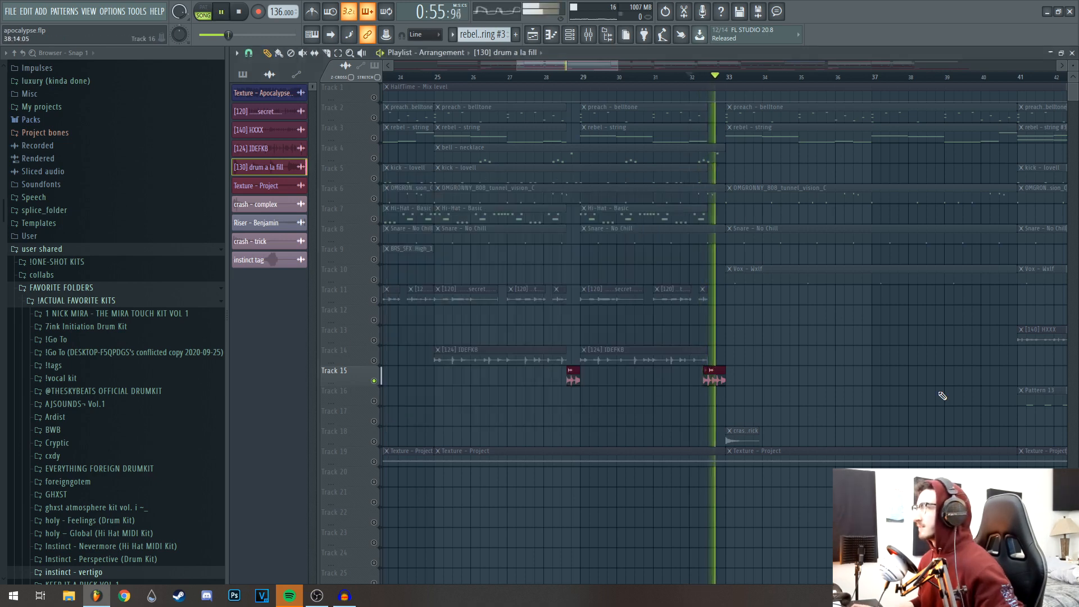
key("space")
Unmute Tracks 5 and 6 and play the drum fill before bar 29 with the kick and 808.
scroll(639, 140, "left", 2)
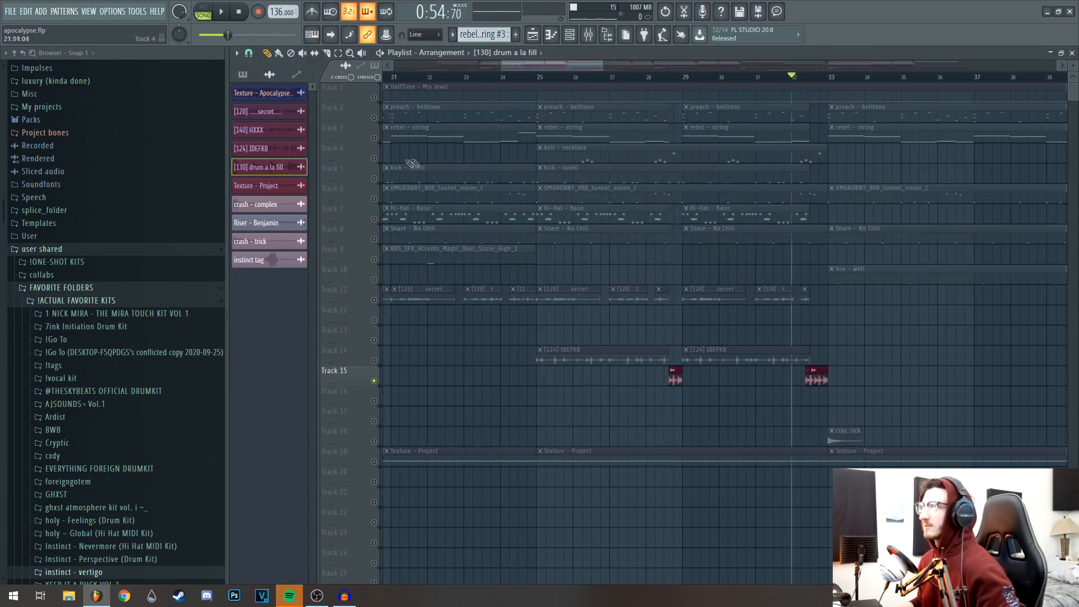
left_click_drag(375, 200, 373, 181)
key("space")
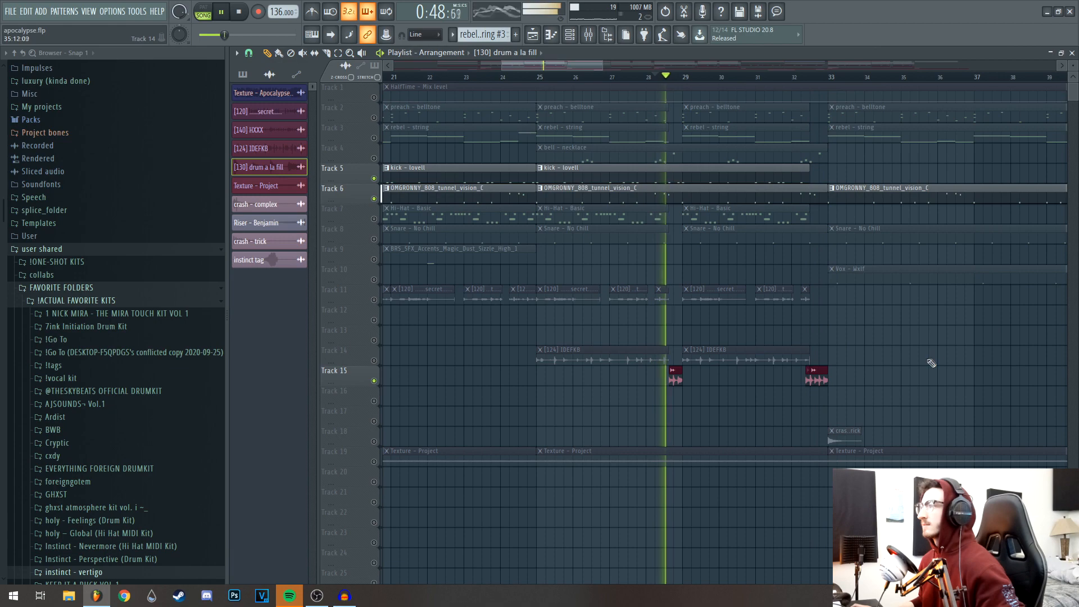
scroll(939, 366, "down", 3)
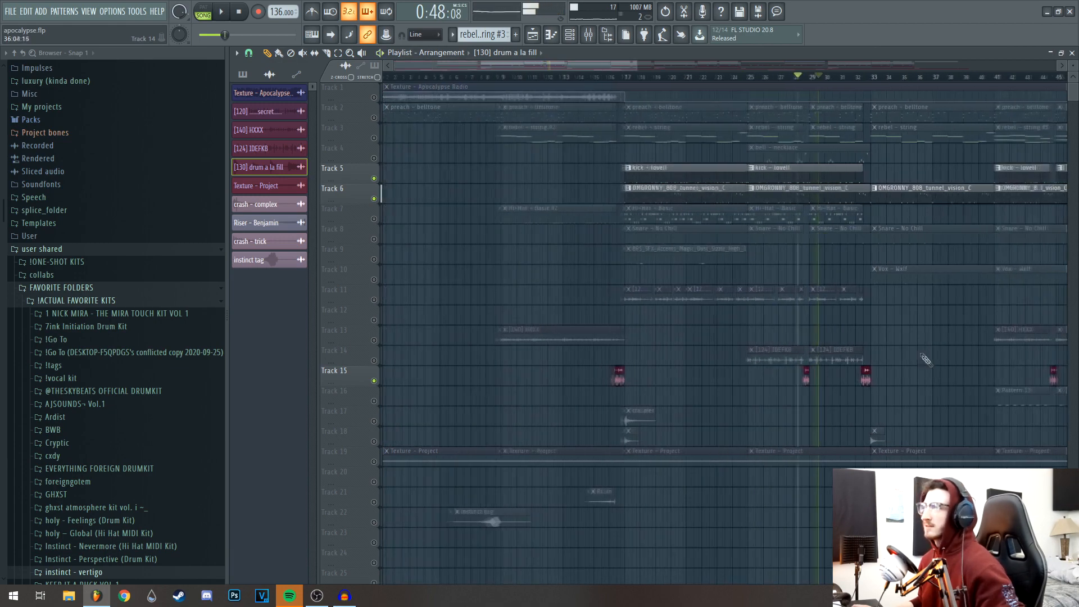
key("space")
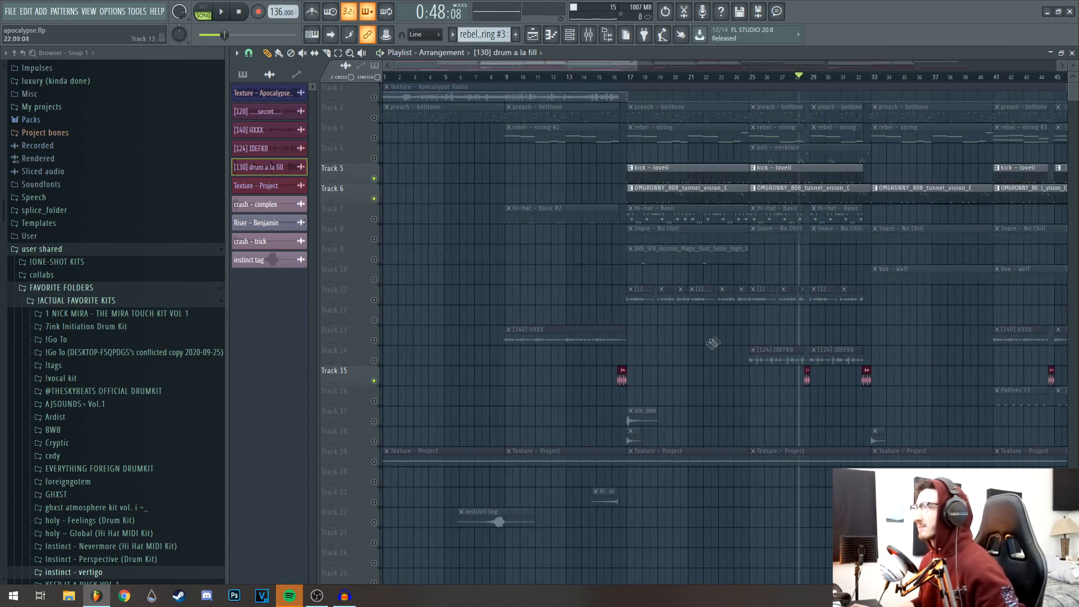
Examine where the drum fills on Track 15 sit at the section changes, including the gaps in other tracks around bar 29.
scroll(717, 360, "up", 3)
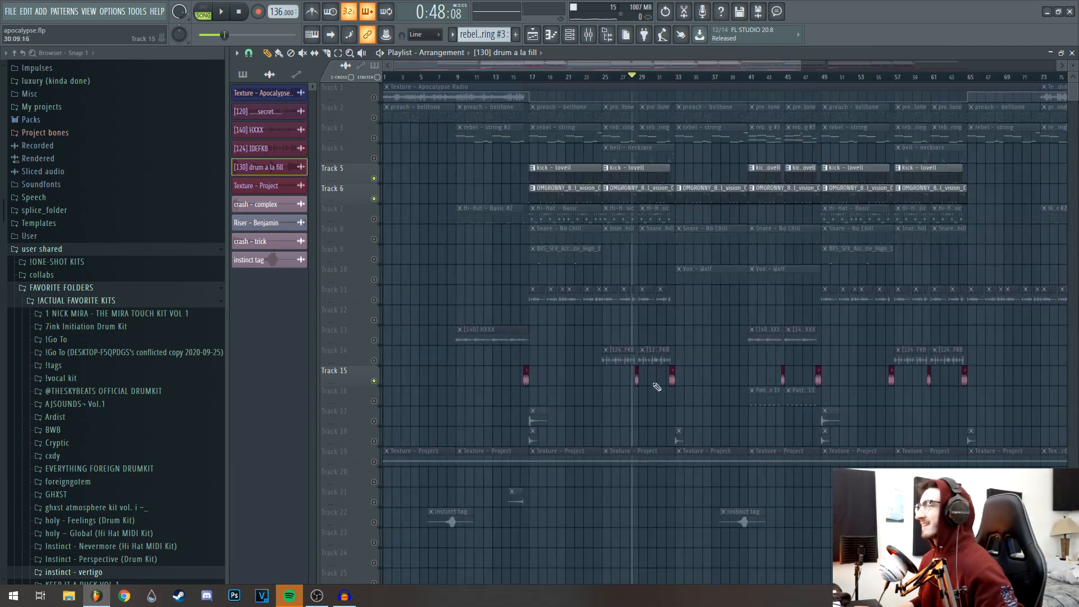
scroll(621, 378, "down", 3)
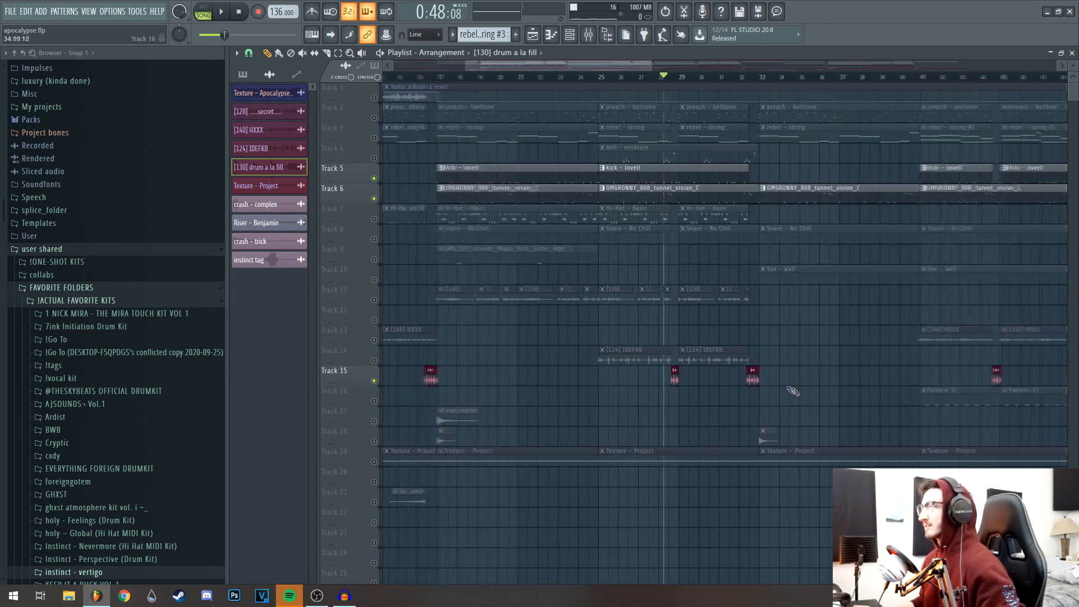
scroll(708, 382, "down", 2)
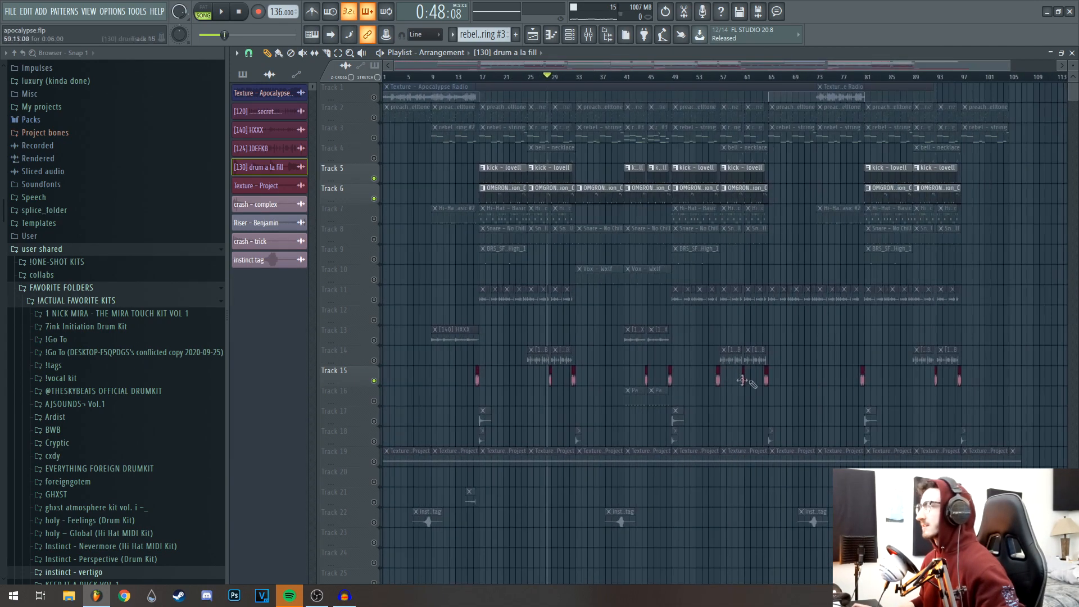
scroll(504, 336, "up", 3)
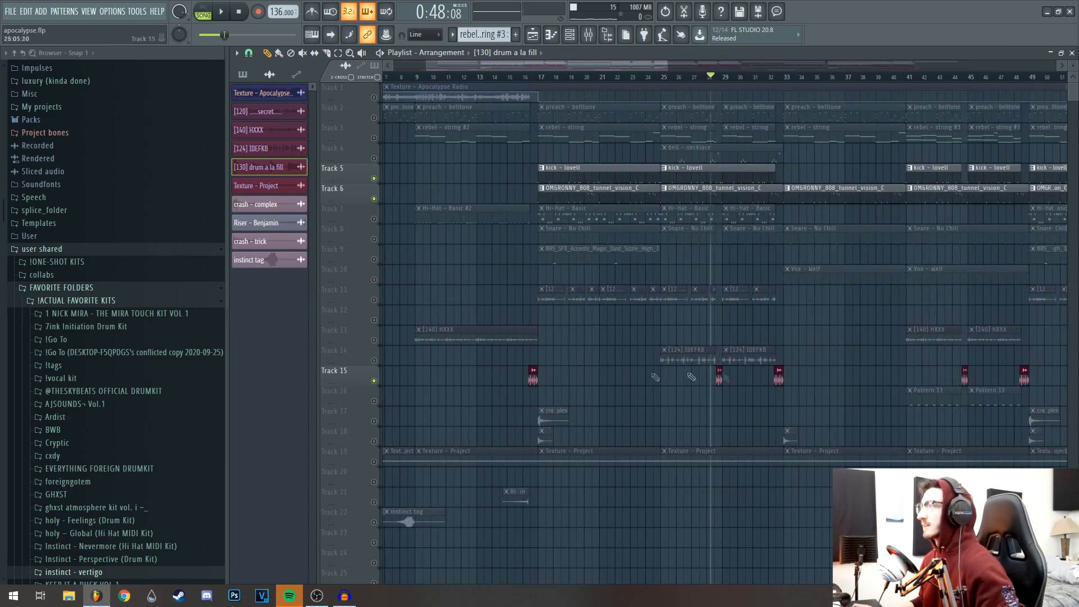
scroll(786, 388, "down", 3)
scroll(629, 400, "up", 3)
scroll(528, 406, "up", 2)
left_click_drag(529, 405, 806, 420)
scroll(640, 427, "down", 4)
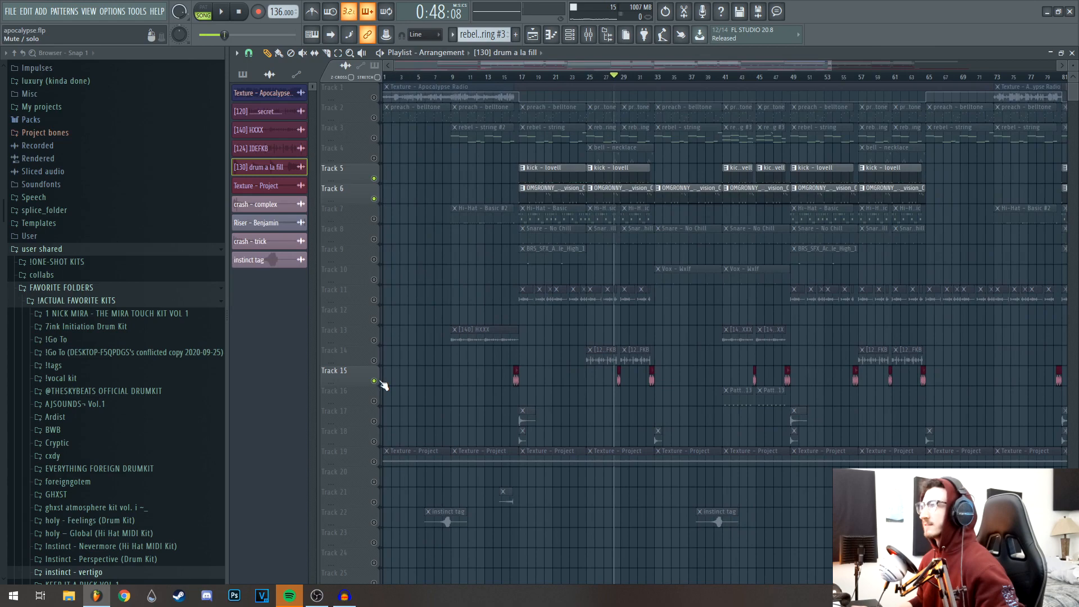
scroll(603, 132, "up", 6)
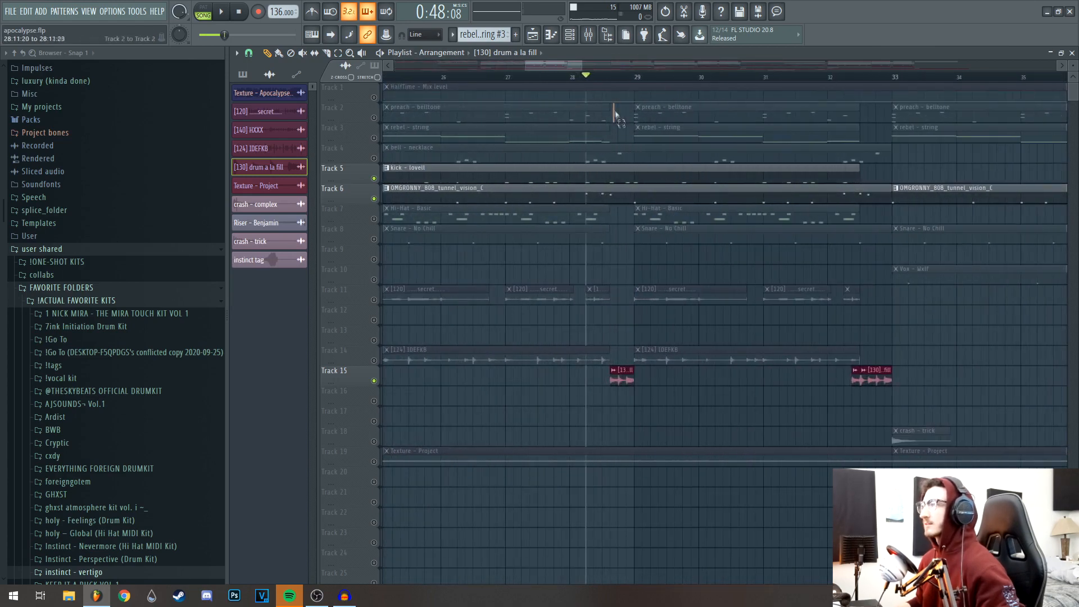
Unsolo Track 15 to restore all tracks and play the full arrangement from bar 27 through the drum fill.
right_click(374, 381)
right_click(374, 380)
scroll(613, 147, "down", 4)
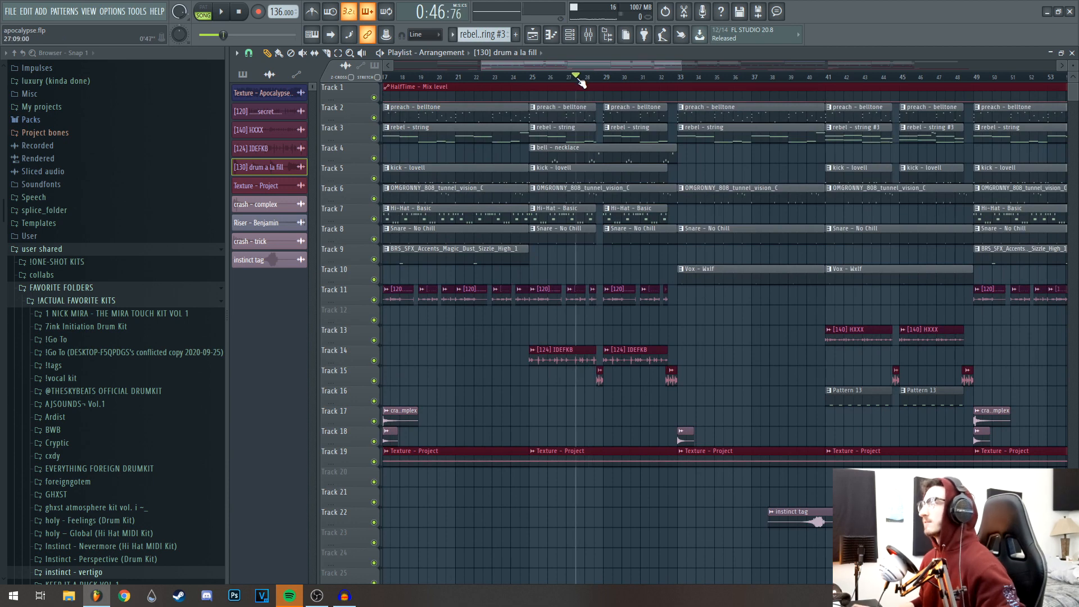
key("space")
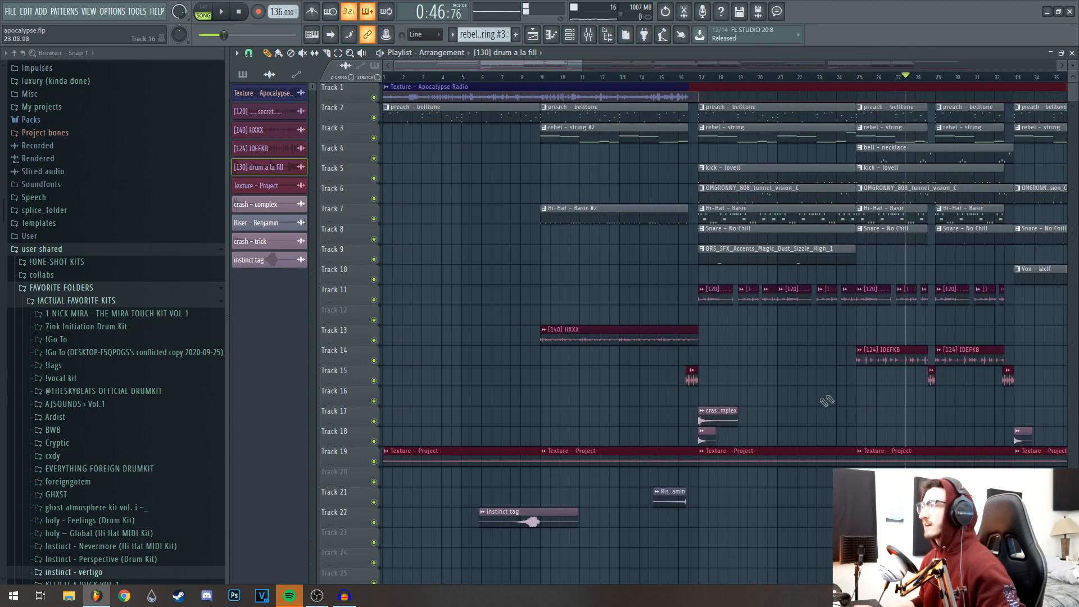
Inspect the crash - complex and crash - trick samples at bar 17, then view the riser clip on Track 21.
left_click_drag(826, 400, 623, 405)
double_click(479, 405)
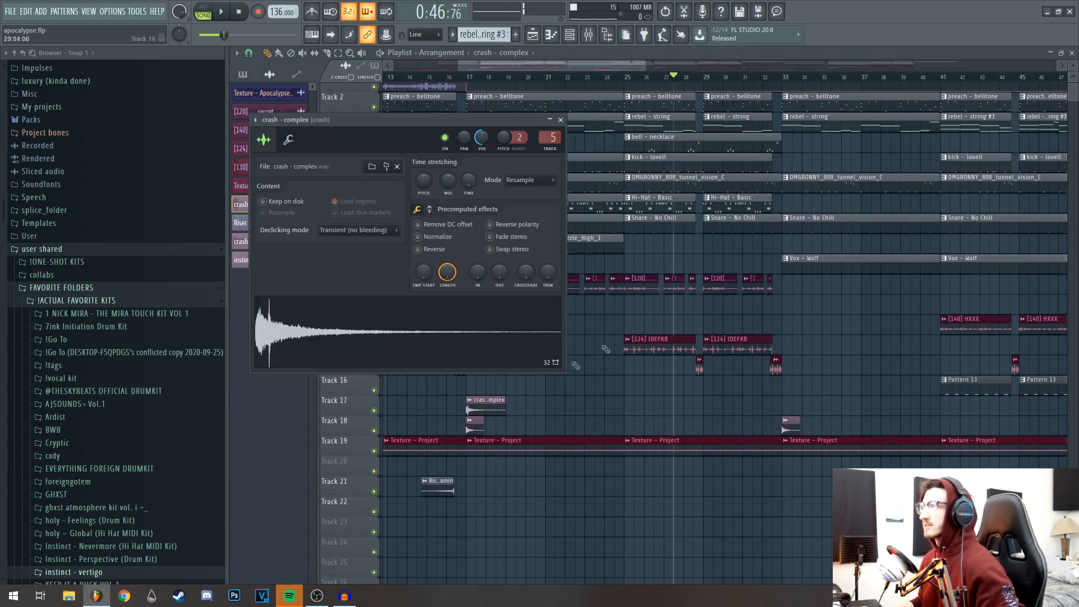
key("Escape")
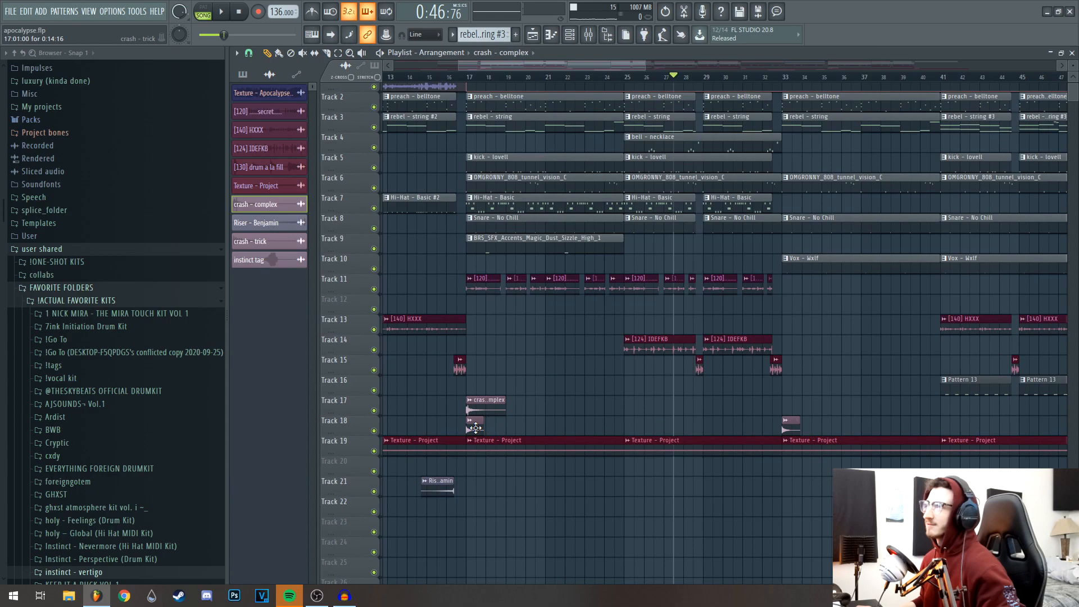
double_click(476, 428)
left_click(607, 163)
scroll(524, 386, "down", 2)
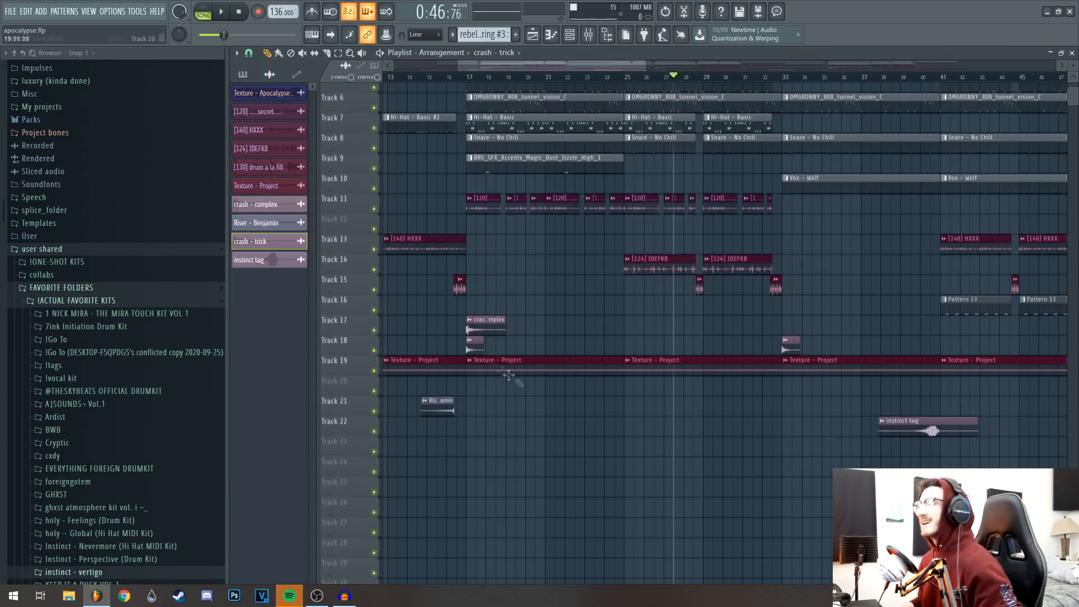
left_click_drag(439, 329, 670, 345)
left_click_drag(760, 448, 753, 471)
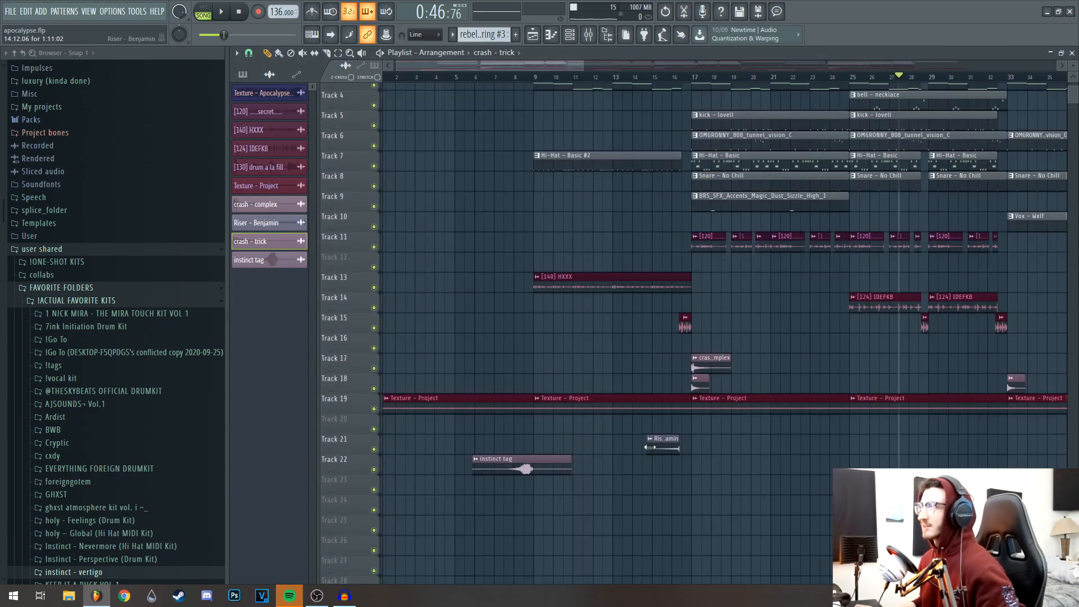
Select bars 73 to 81, play the stripped-back section, and clear the time selection to continue into the next section.
left_click_drag(862, 450, 624, 469)
scroll(597, 465, "down", 3)
left_click_drag(881, 436, 562, 481)
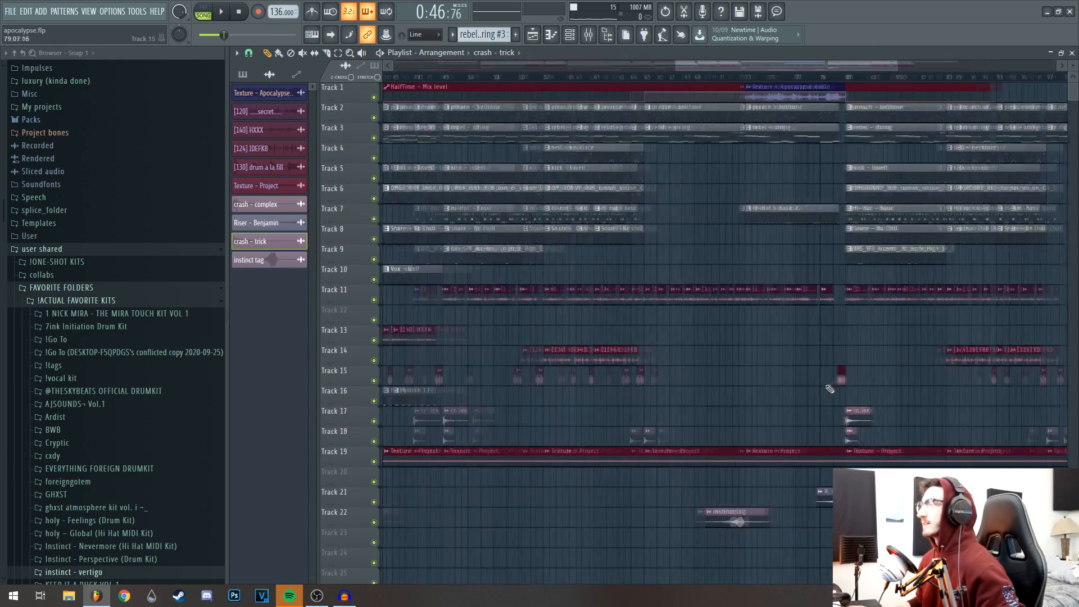
scroll(826, 387, "up", 3)
left_click_drag(706, 79, 855, 82)
left_click_drag(738, 167, 643, 177)
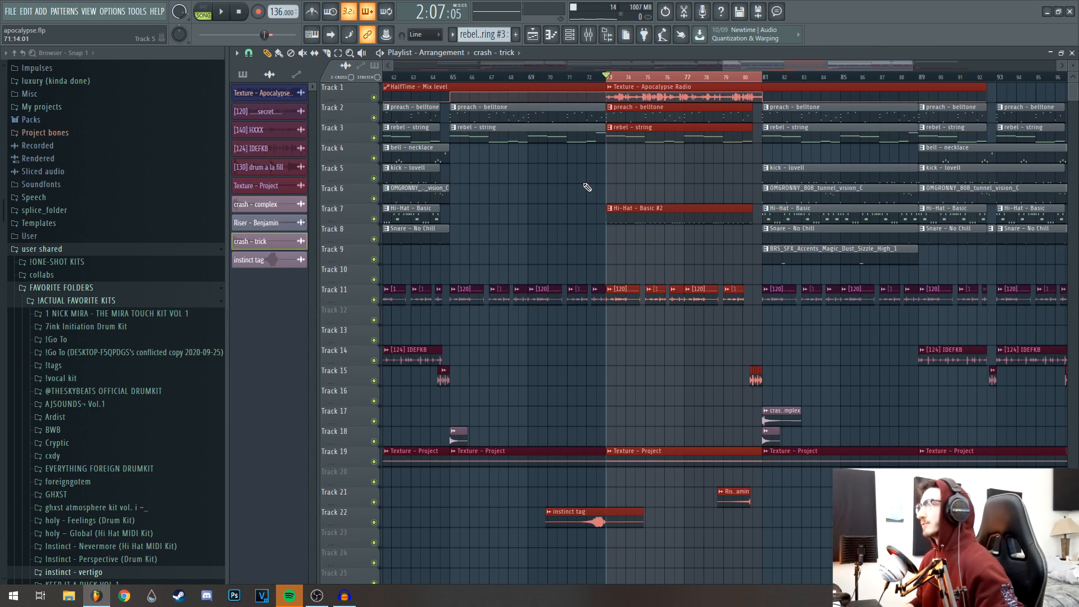
key("space")
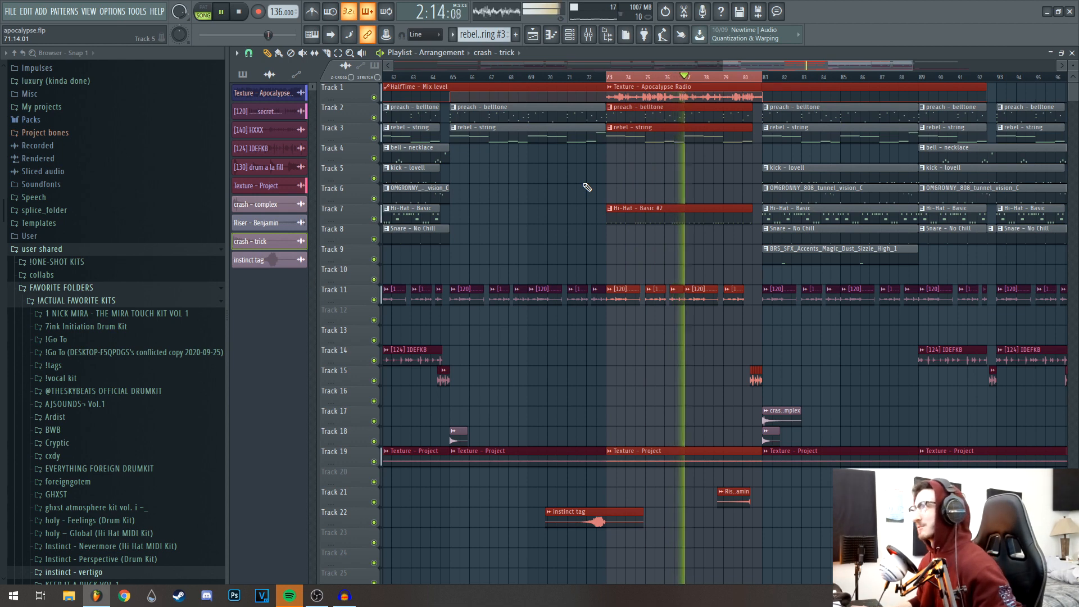
left_click(652, 187, "ctrl")
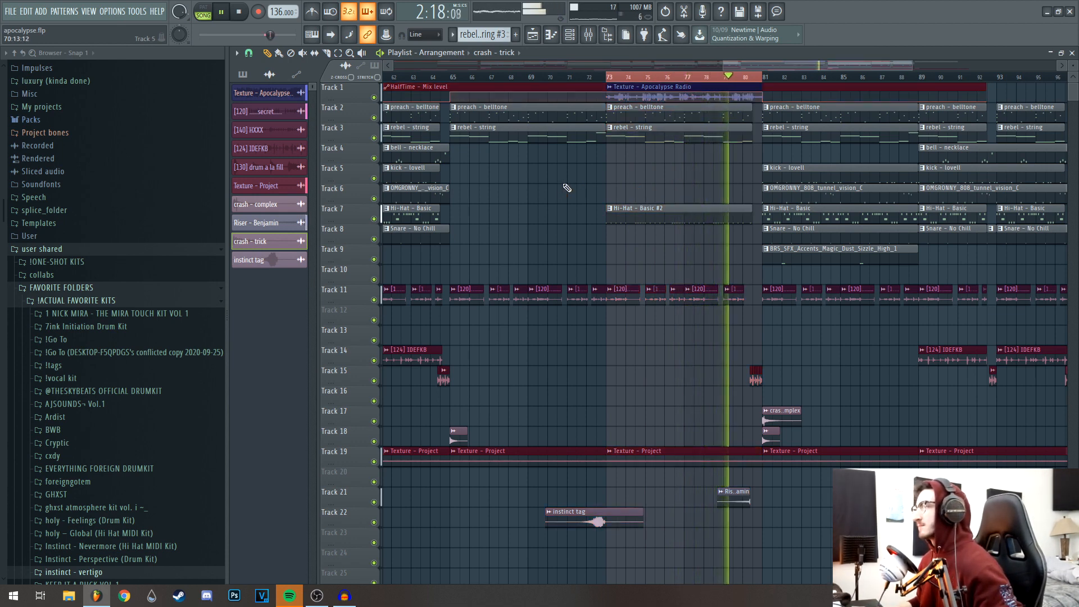
left_click(703, 78, "ctrl")
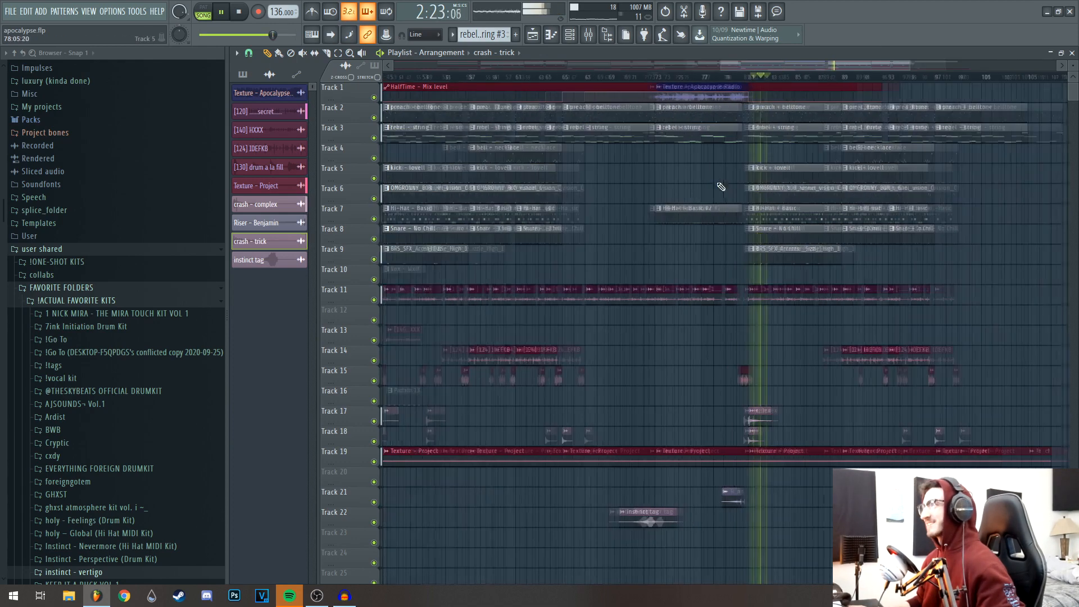
scroll(718, 181, "up", 2)
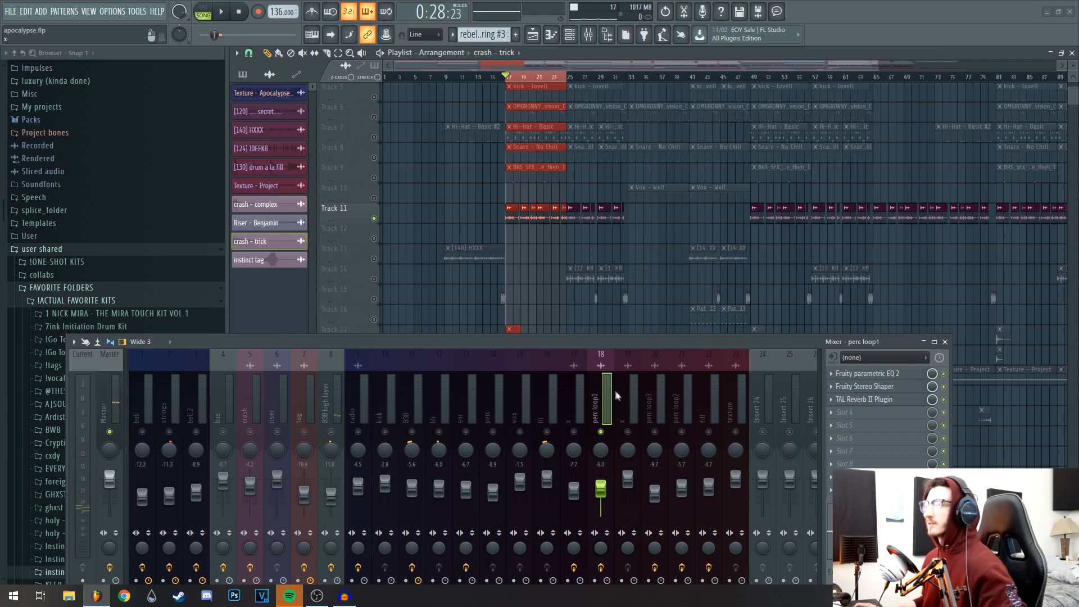
Inspect Fruity parametric EQ 2 and the Fruity Stereo Shaper preset list on the perc loop1 mixer track, closing both plugins.
left_click(880, 374)
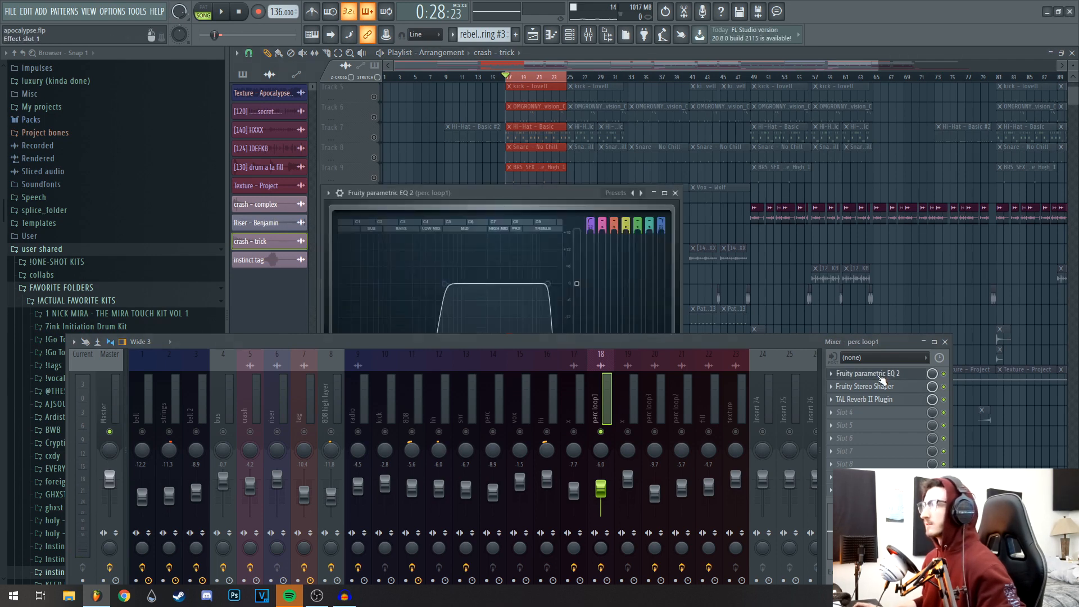
left_click_drag(694, 340, 706, 411)
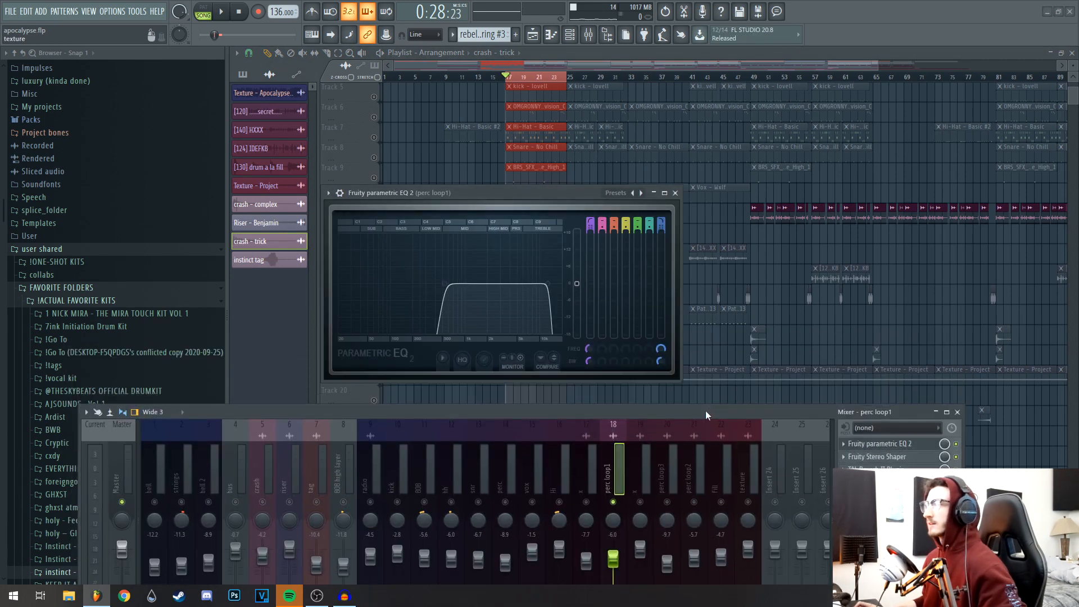
left_click(675, 193)
left_click(878, 456)
right_click(463, 209)
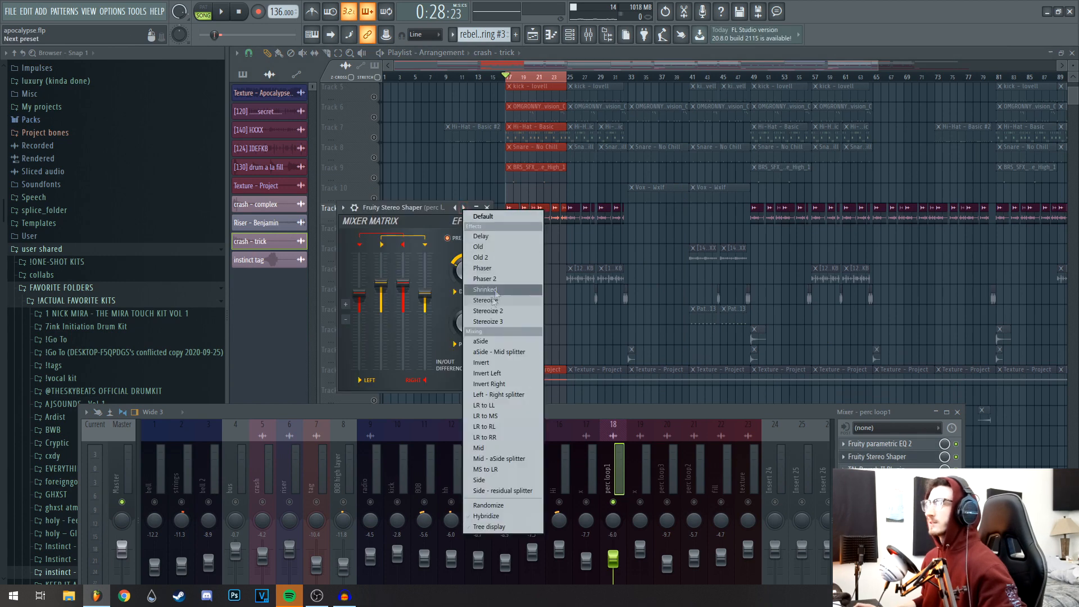
left_click(487, 208)
Inspect the TAL Reverb II settings on perc loop1, close the plugin, and play the soloed loop from bar 17.
left_click(877, 469)
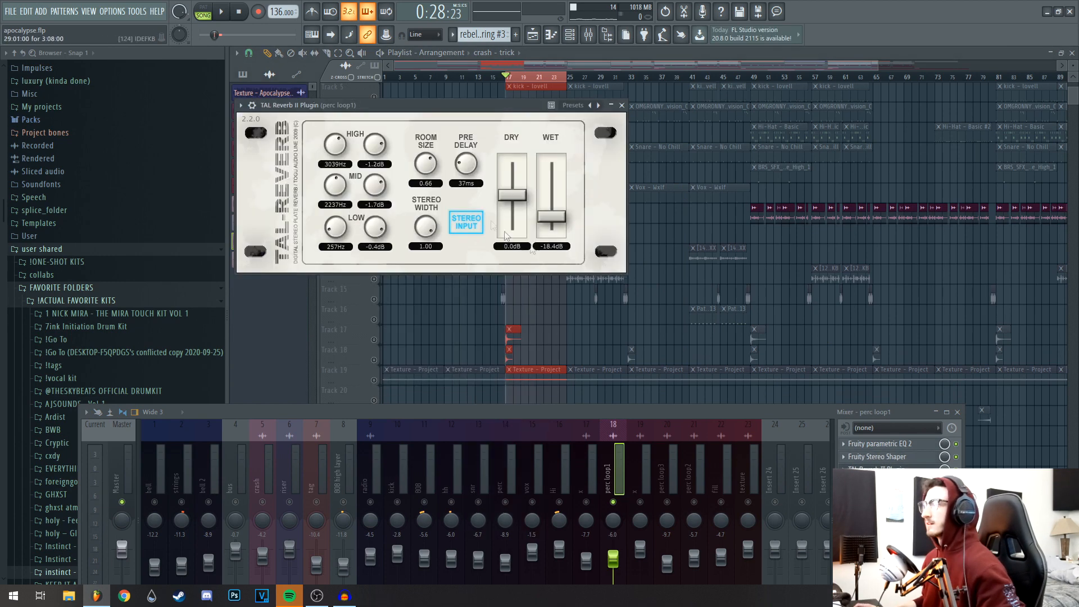
left_click(621, 105)
key("space")
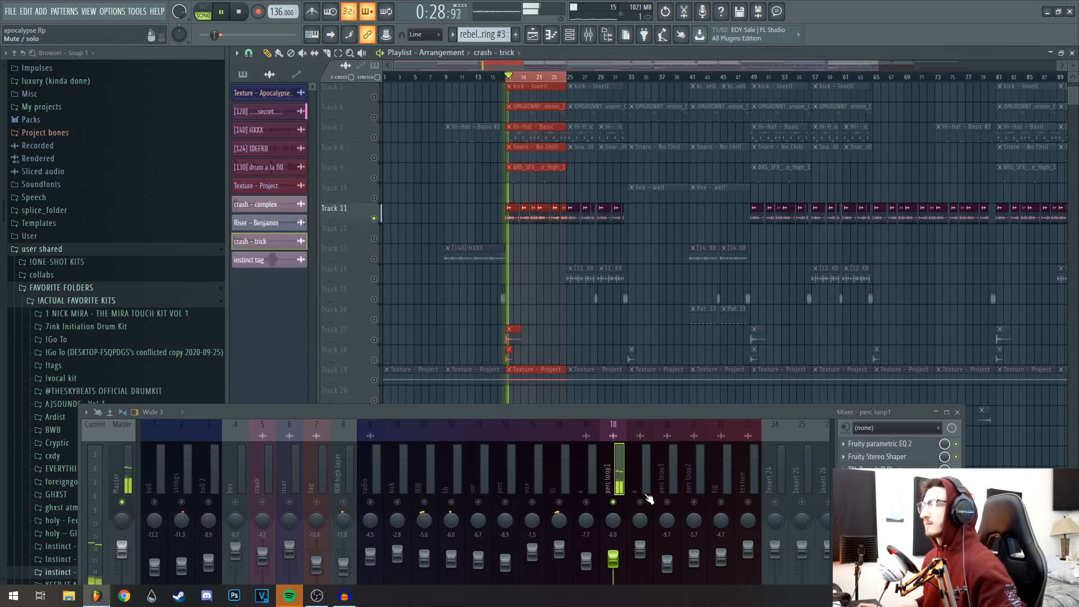
left_click_drag(612, 415, 607, 387)
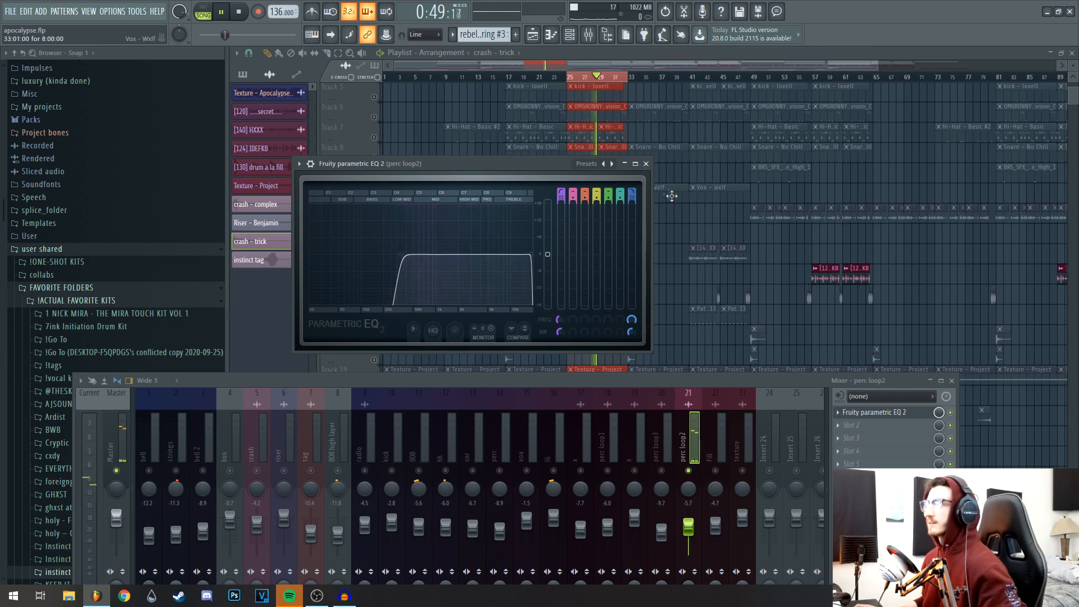
Close perc loop2's equalizer, move the mixer solo from perc loop2 to the fill track, and stop playback.
left_click(646, 163)
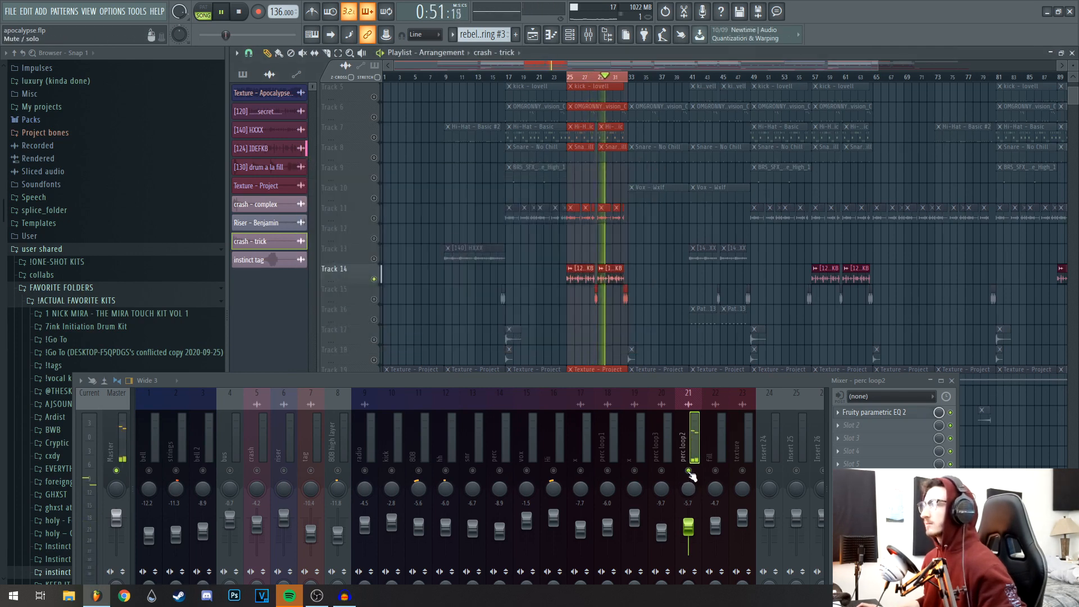
right_click(689, 471)
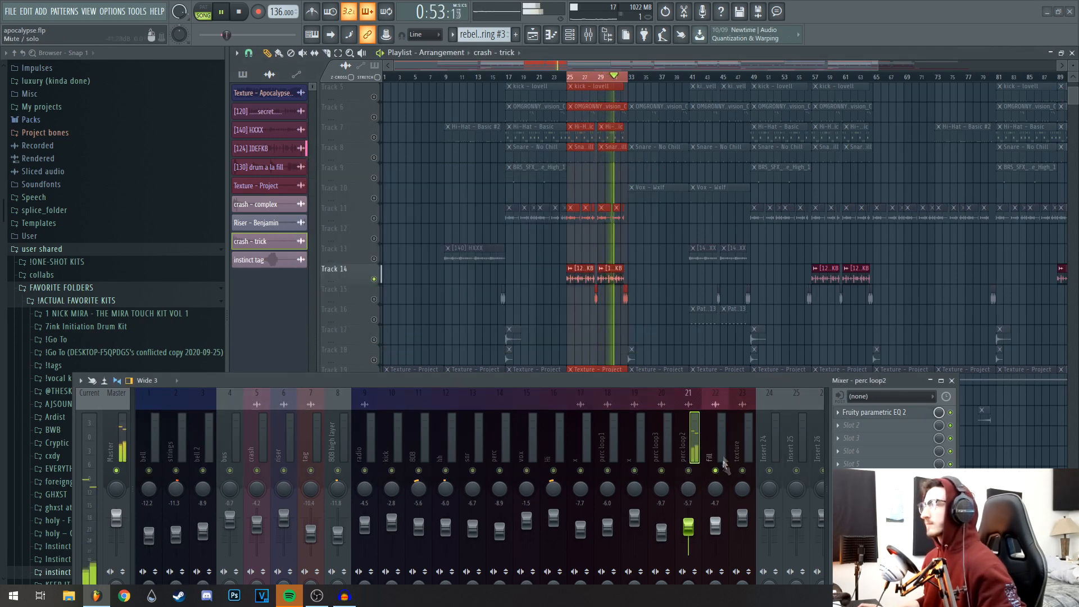
right_click(715, 471)
key("space")
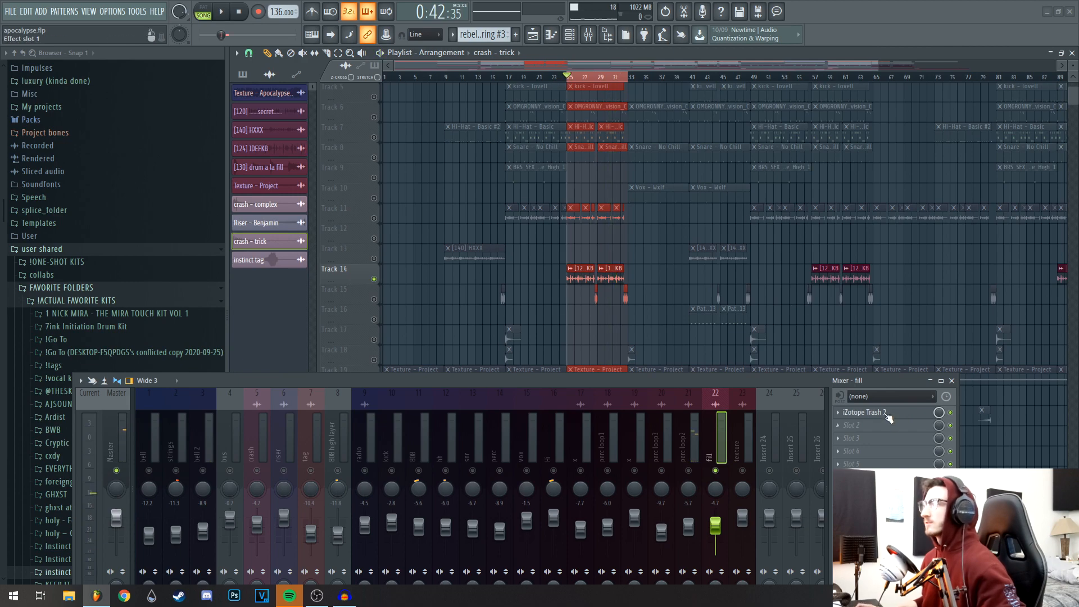
Inspect the iZotope Trash 2 distortion settings on the fill mixer track and close the plugin.
left_click(863, 411)
left_click_drag(534, 194, 533, 159)
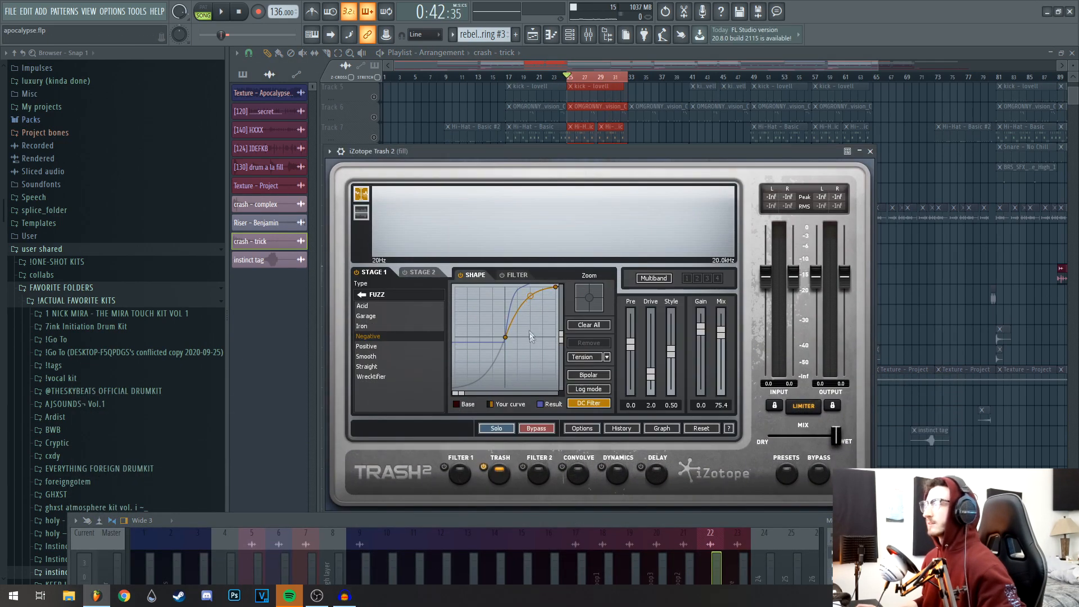
left_click(869, 151)
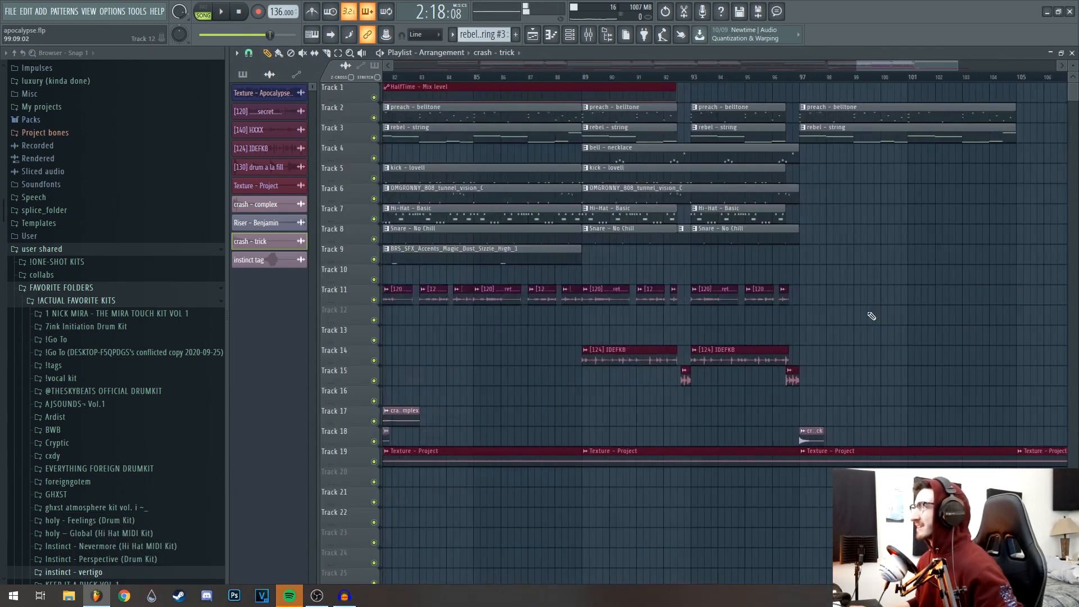
Examine how the sections between bars 34 and 69 change, comparing drums, loops and fills, then view the whole arrangement.
scroll(871, 316, "down", 6)
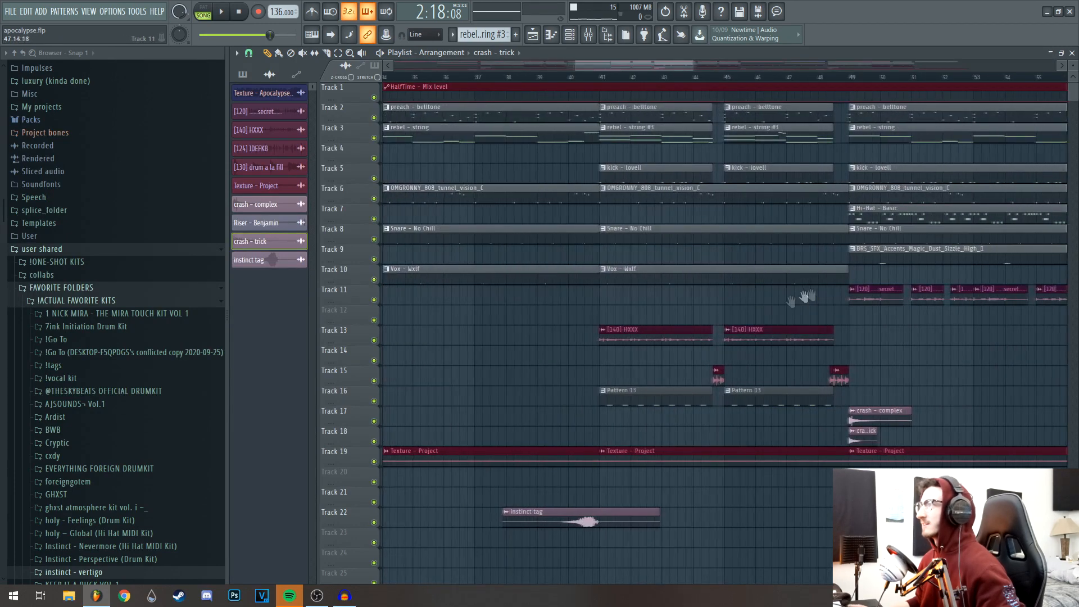
scroll(795, 301, "right", 2)
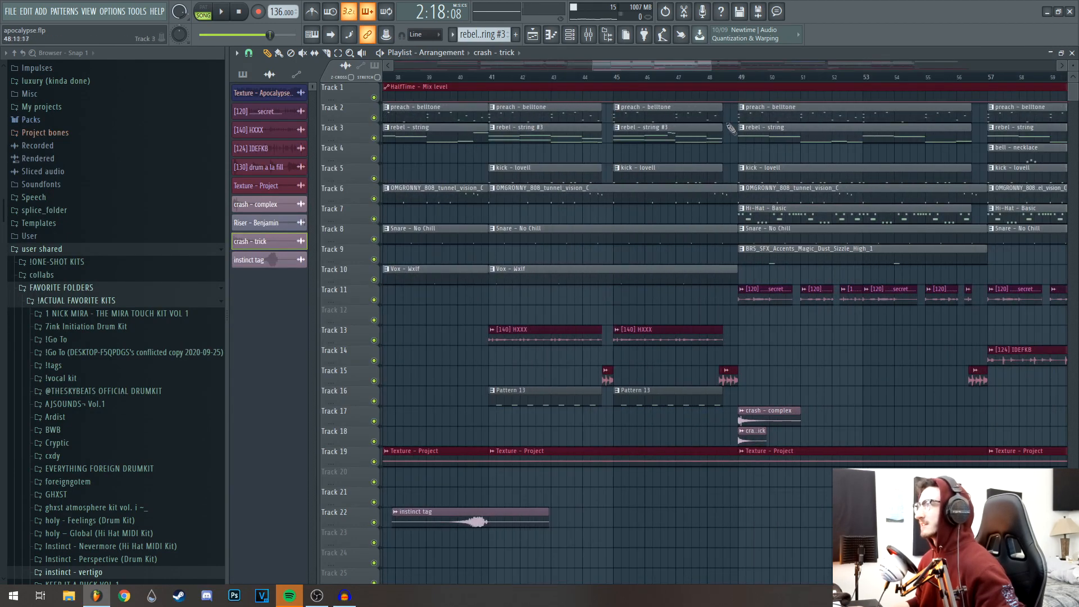
scroll(643, 372, "right", 6)
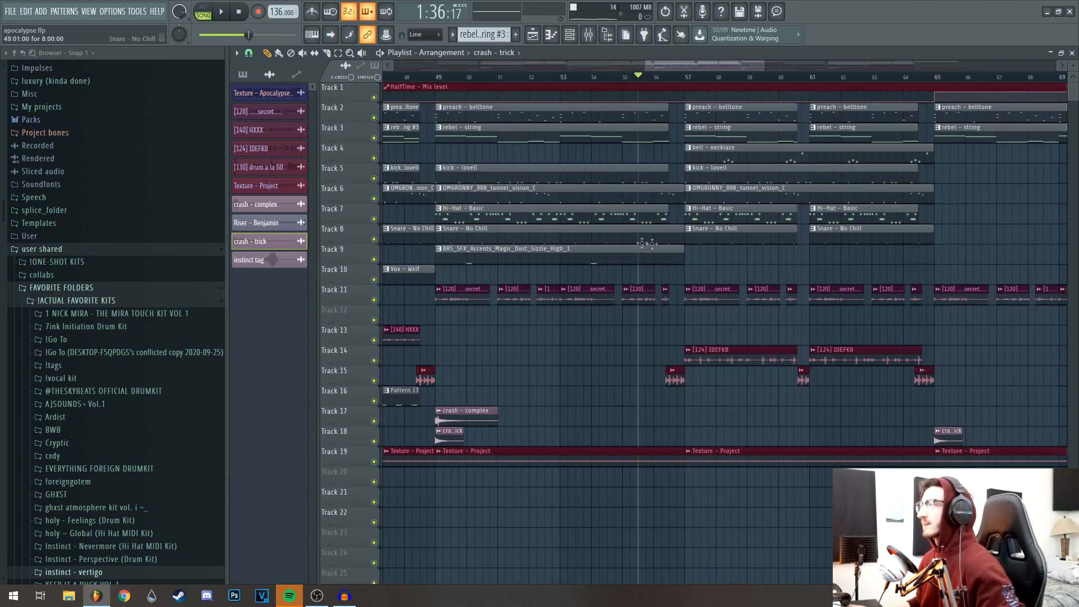
scroll(647, 243, "down", 5)
left_click(645, 80, "ctrl")
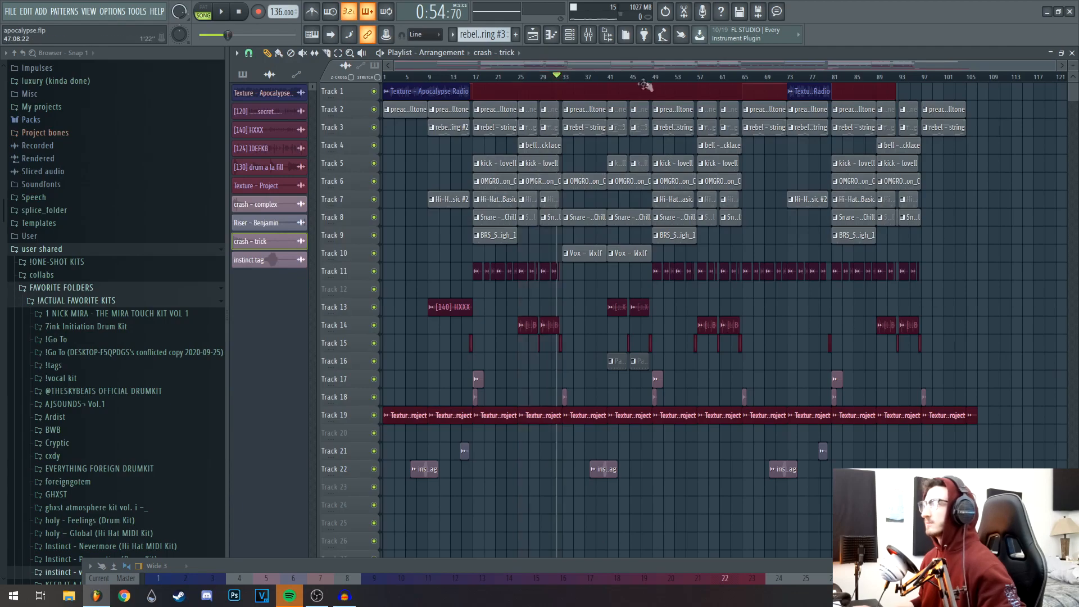
Highlight the two rebel - string #3 clips on Track 3 between bars 41 and 49 to review the melody variation.
scroll(588, 212, "up", 3)
scroll(595, 248, "up", 2)
left_click_drag(604, 293, 694, 365)
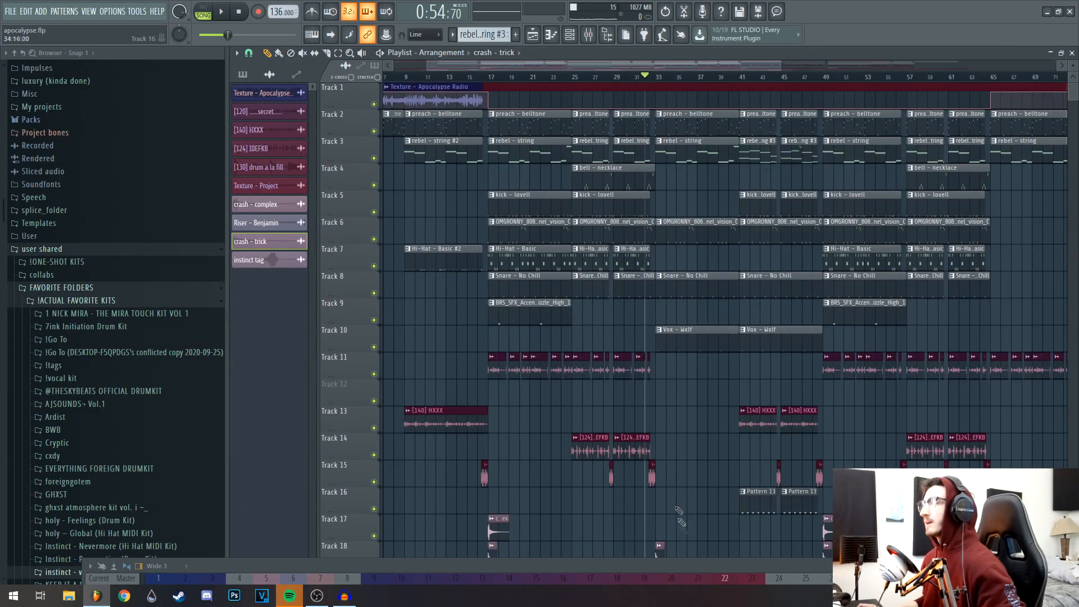
scroll(742, 443, "up", 3)
scroll(730, 436, "down", 3)
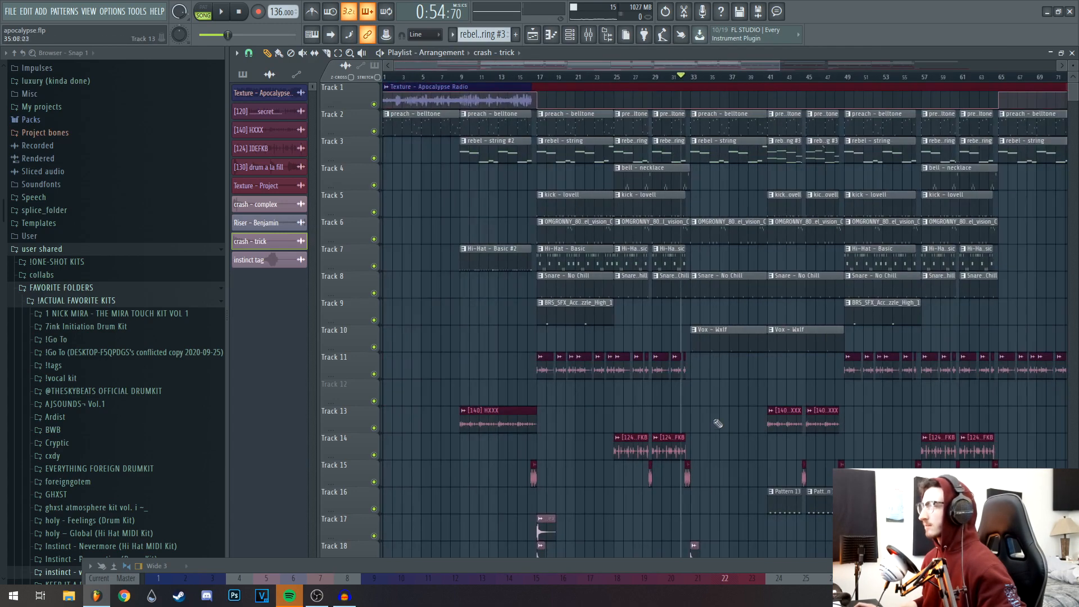
scroll(717, 425, "up", 2)
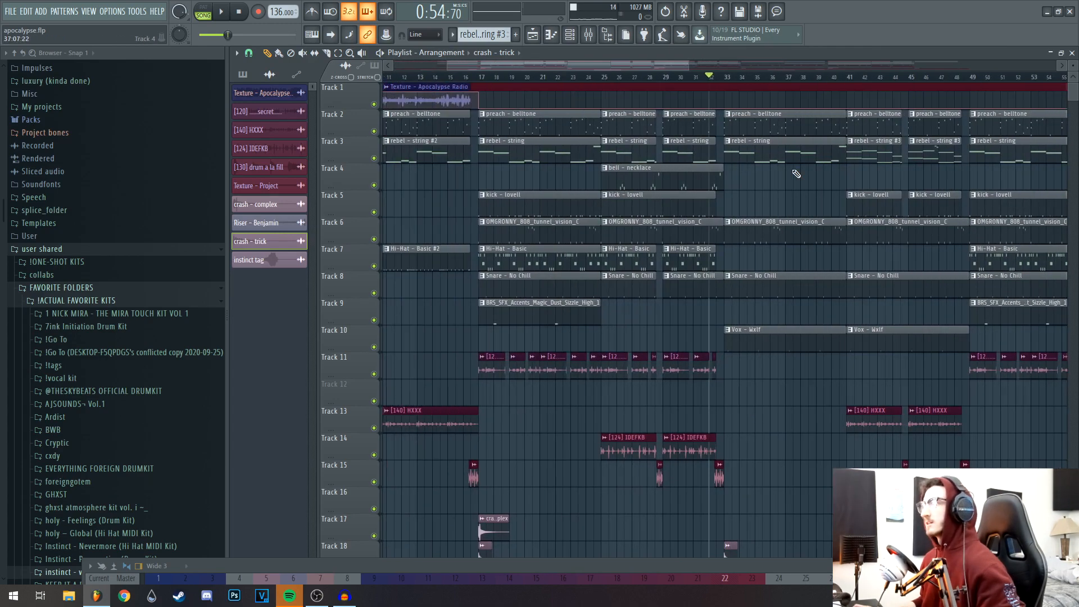
scroll(792, 177, "down", 3)
left_click_drag(776, 167, 762, 165)
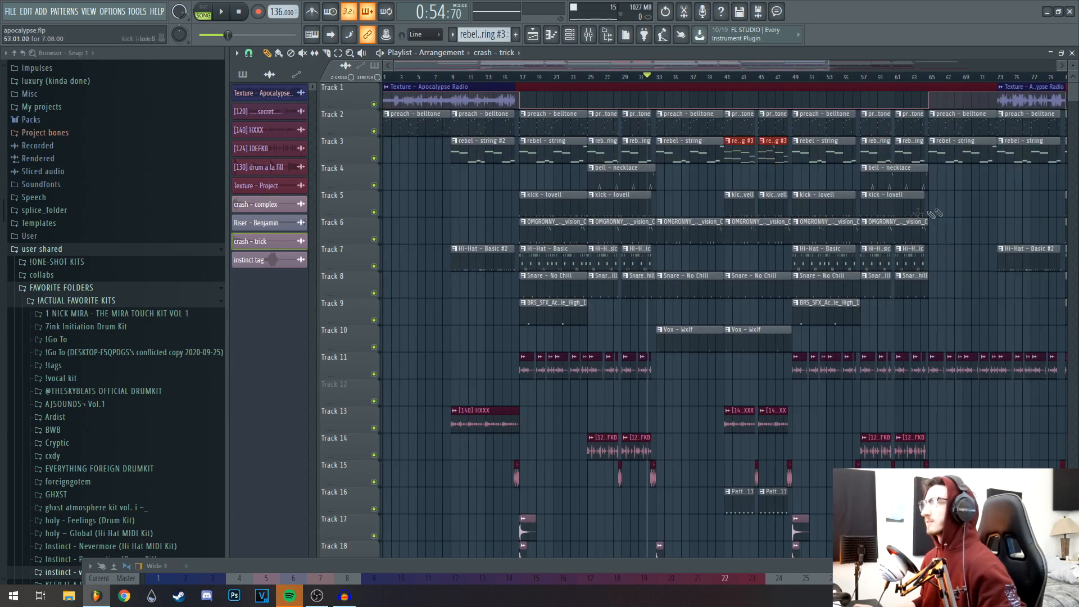
Highlight the three bell - necklace clips on Track 4 to review where the bell layer enters.
scroll(787, 177, "down", 3)
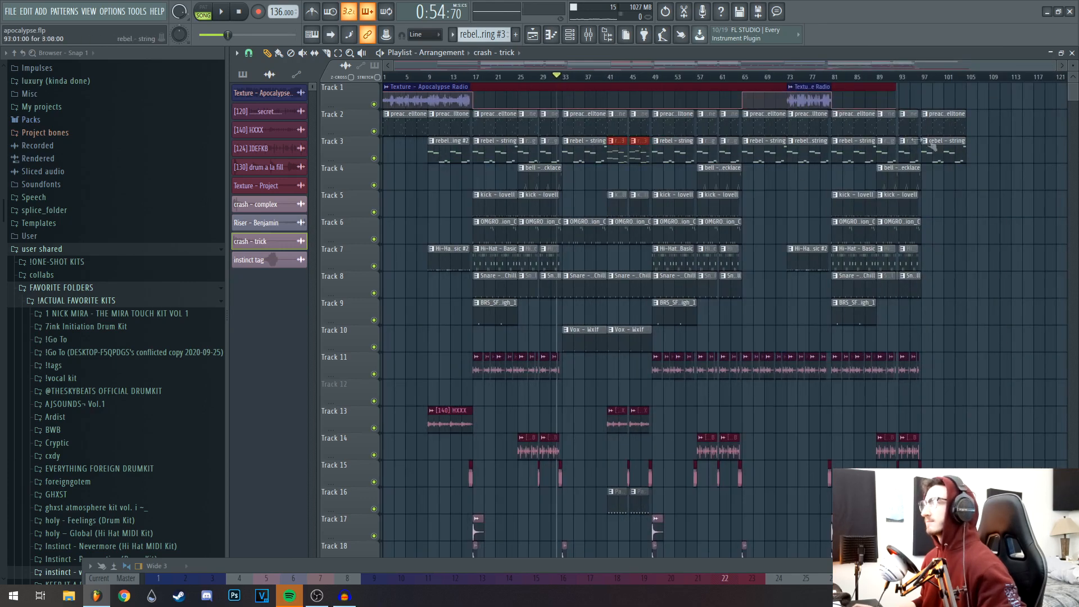
scroll(590, 212, "up", 4)
scroll(590, 212, "down", 3)
left_click_drag(497, 166, 992, 191)
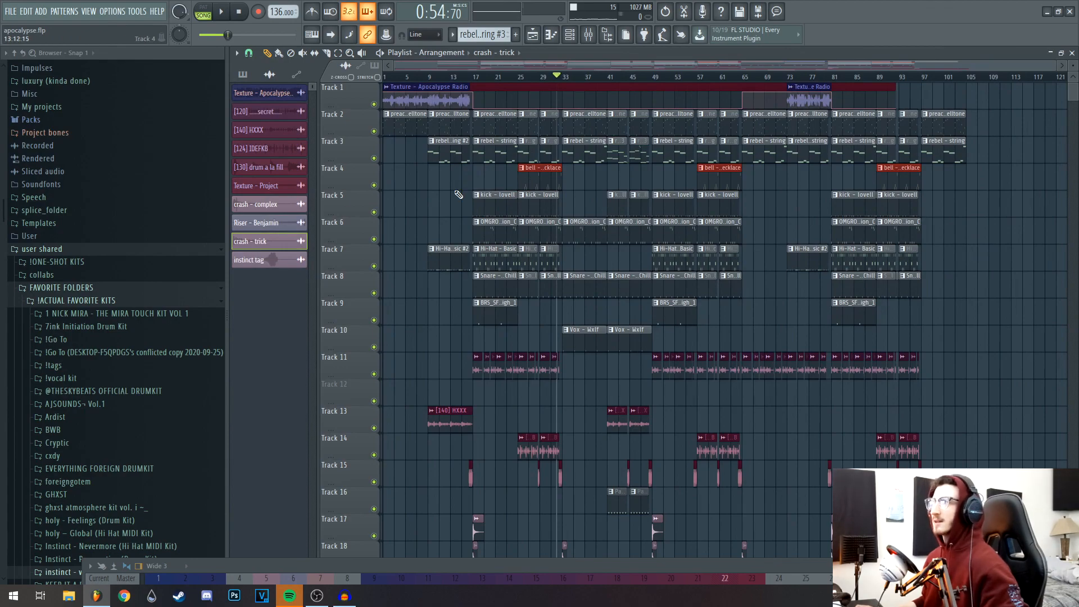
Highlight the percussion loop clips on Tracks 11, 13 and 14 to compare their placement across the arrangement.
scroll(546, 231, "down", 3)
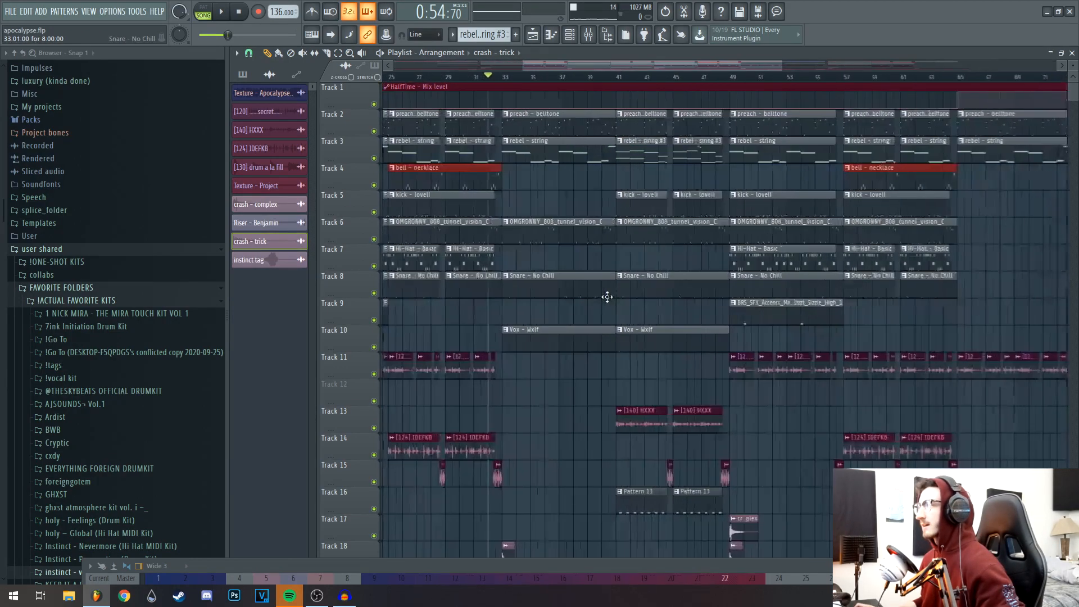
scroll(778, 258, "down", 1)
scroll(757, 253, "up", 4)
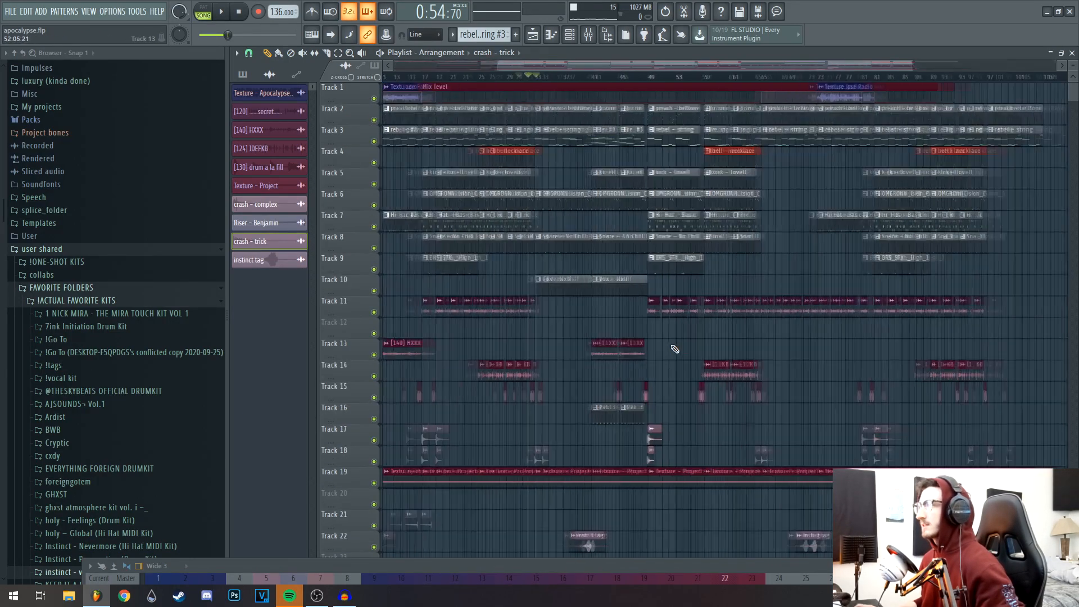
scroll(451, 304, "down", 4)
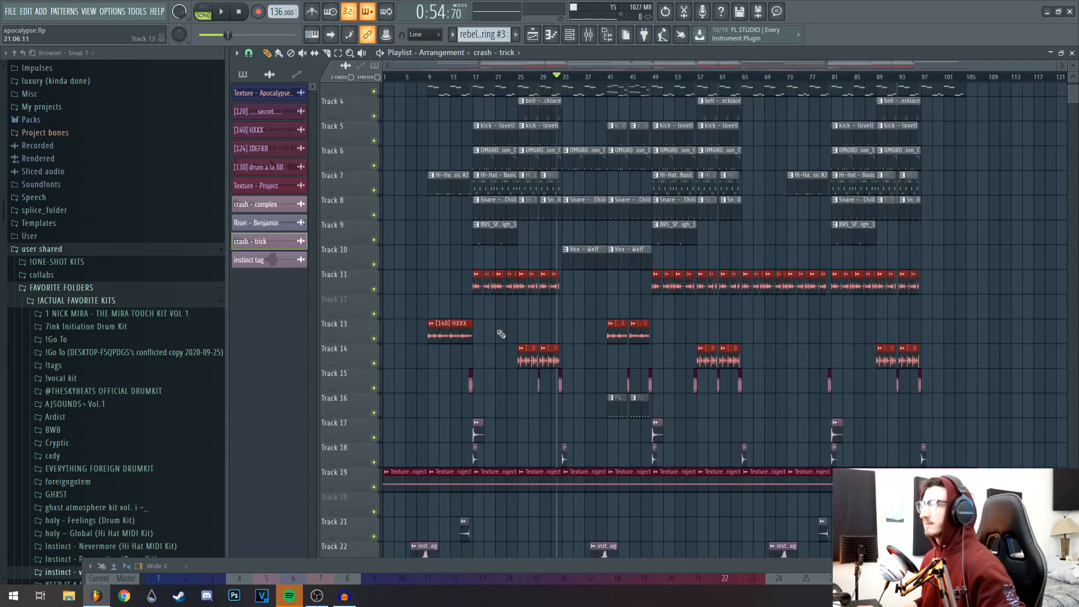
Solo Track 1 to check the Texture - Apocalypse Radio layer and unsolo it, with playback returned to the song start.
scroll(508, 334, "up", 2)
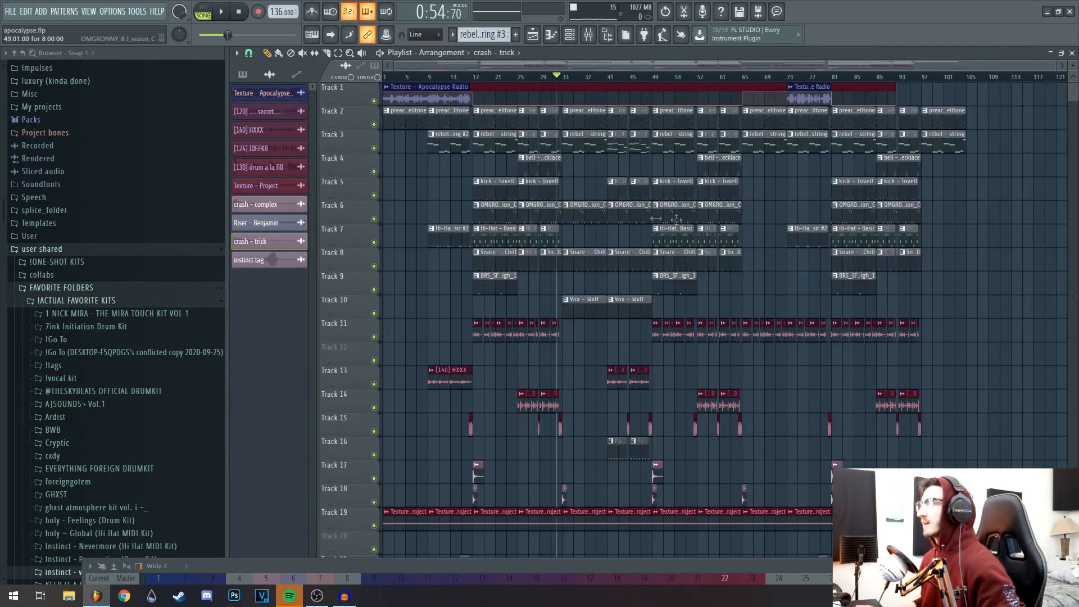
key("space")
right_click(374, 101)
right_click(375, 102)
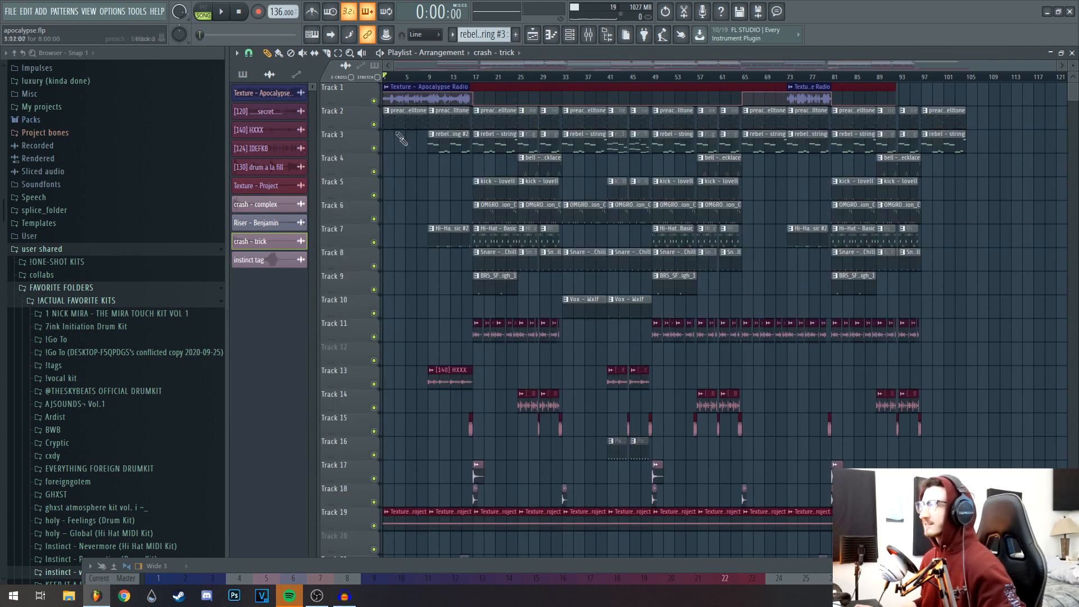